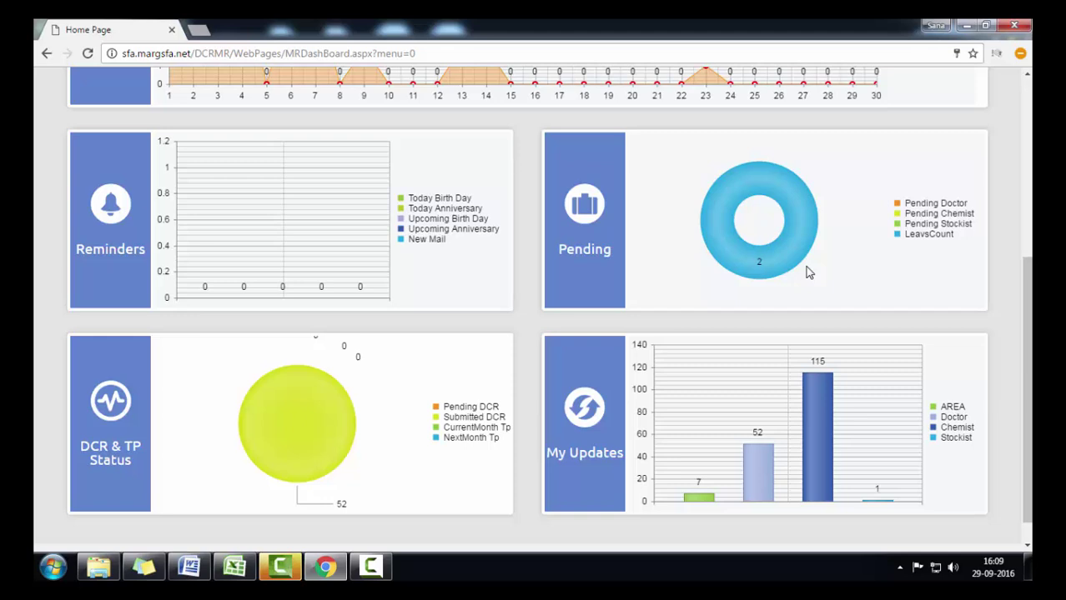
Examine the Pending, DCR & TP Status and My Updates charts on the dashboard
mouse_move(749, 284)
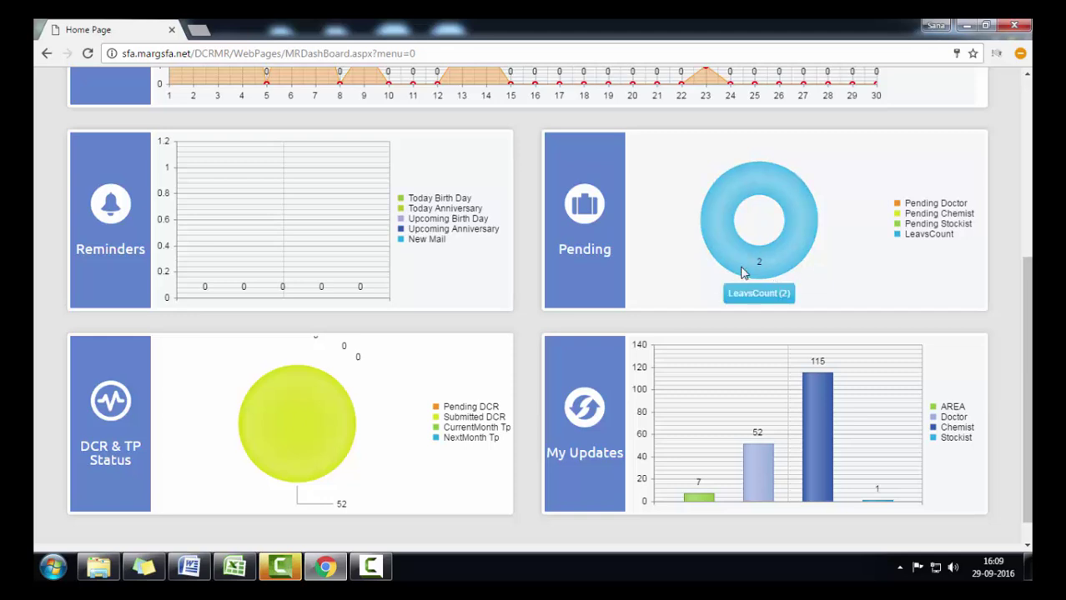
scroll(542, 400, "down", 1)
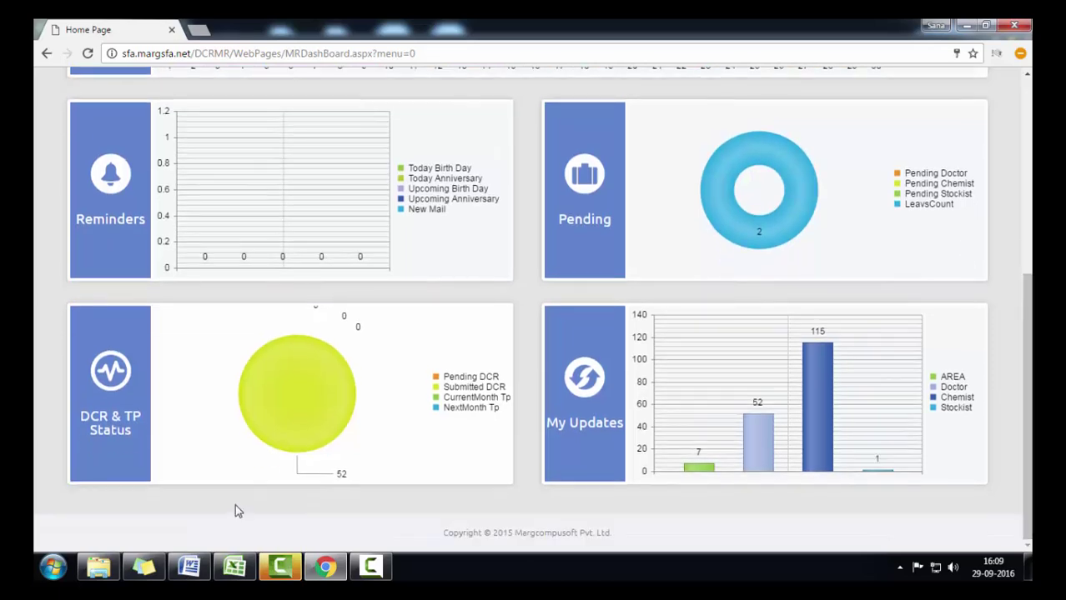
triple_click(101, 414)
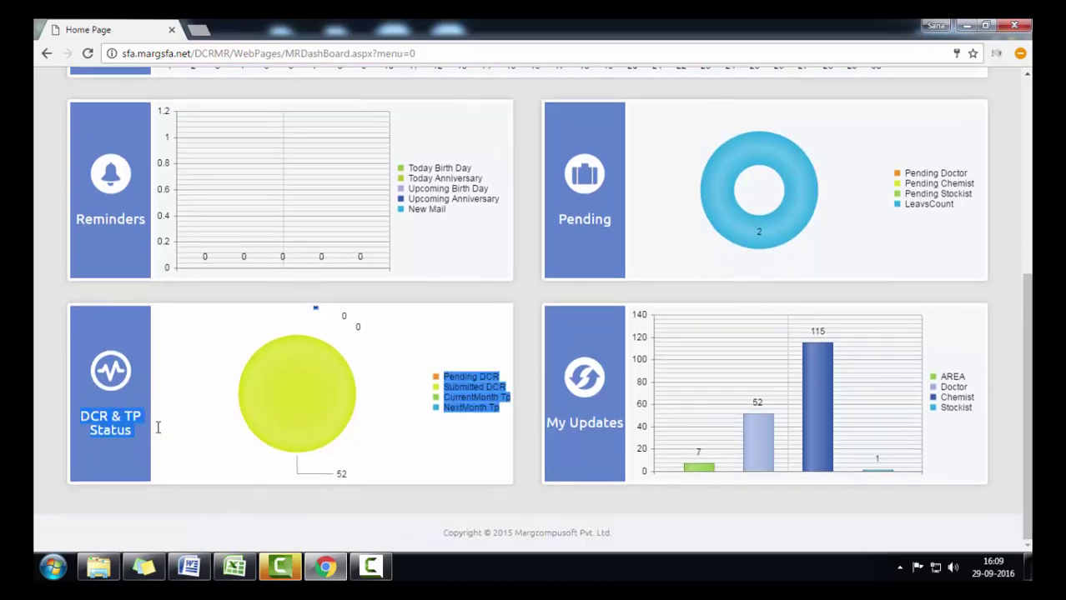
left_click(101, 455)
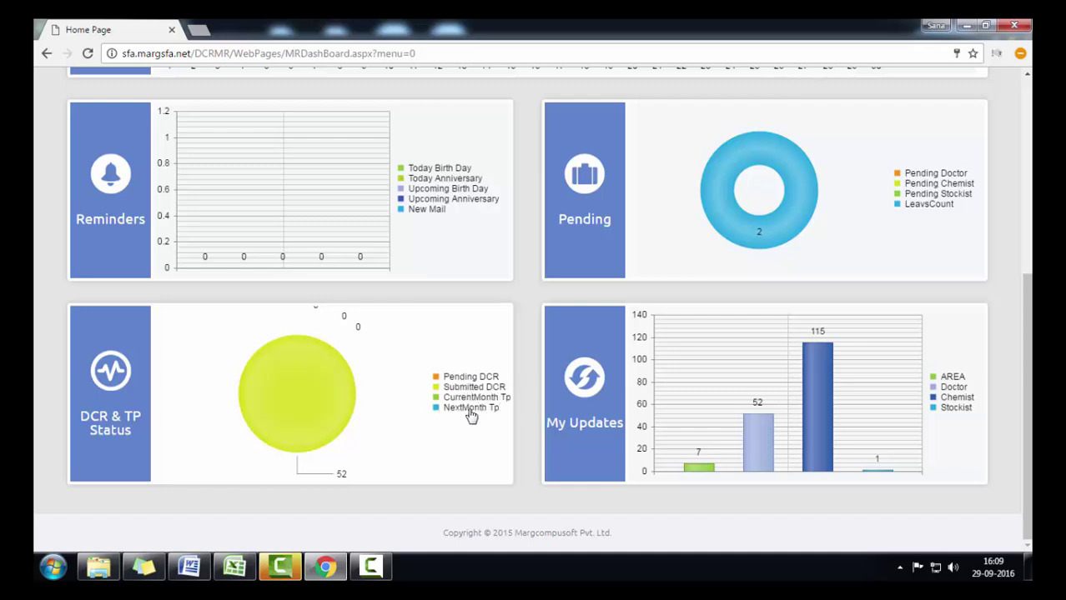
mouse_move(306, 423)
left_click_drag(557, 423, 621, 435)
left_click(572, 459)
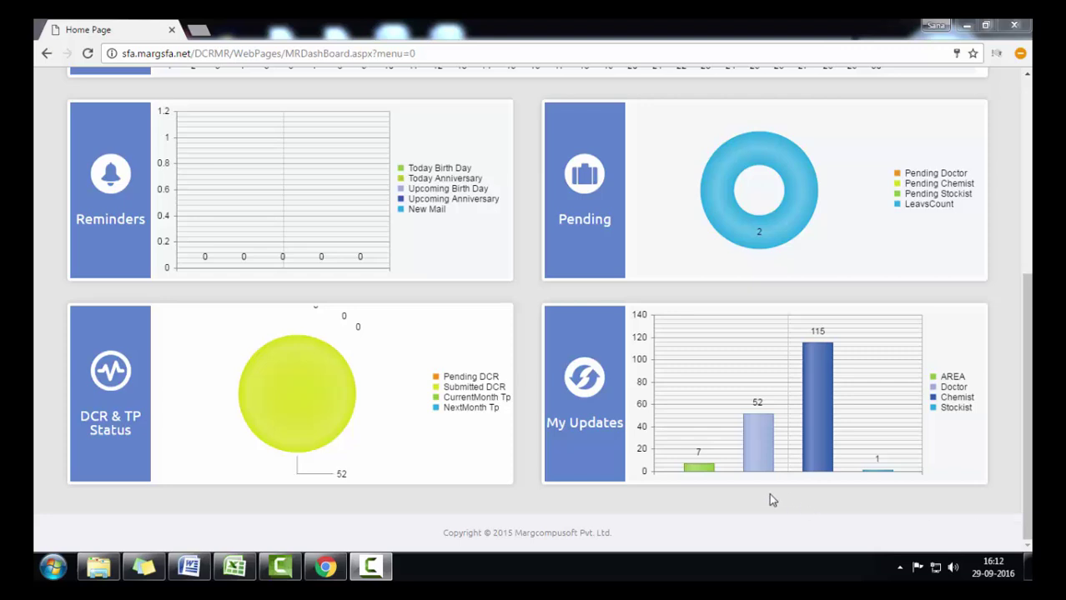
Open the area details from the My Updates chart and review the areas with their doctor and chemist totals
mouse_move(703, 473)
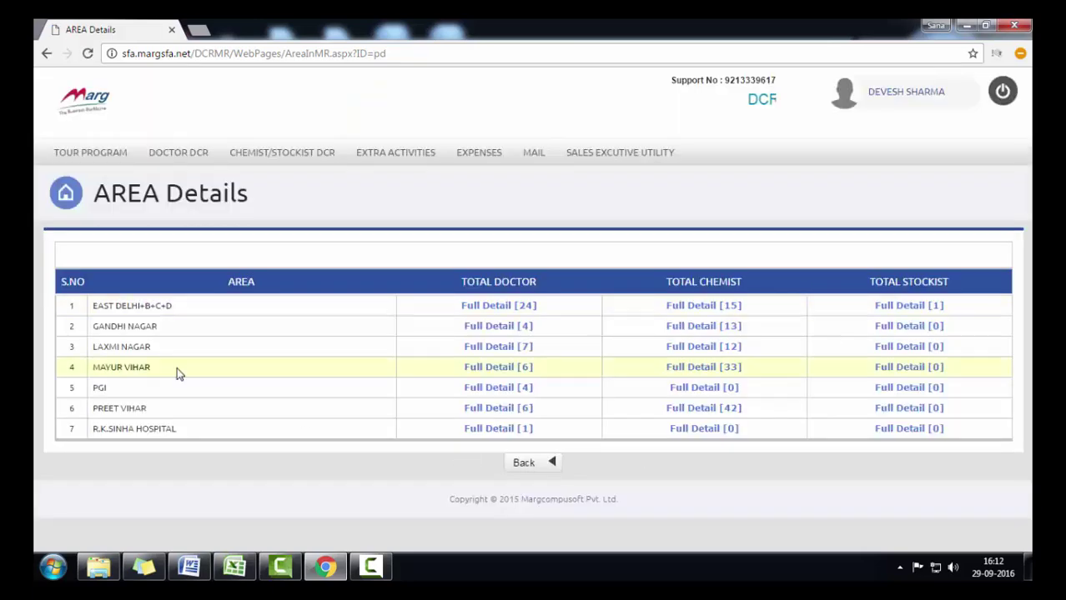
left_click_drag(94, 311, 151, 350)
left_click_drag(93, 369, 150, 370)
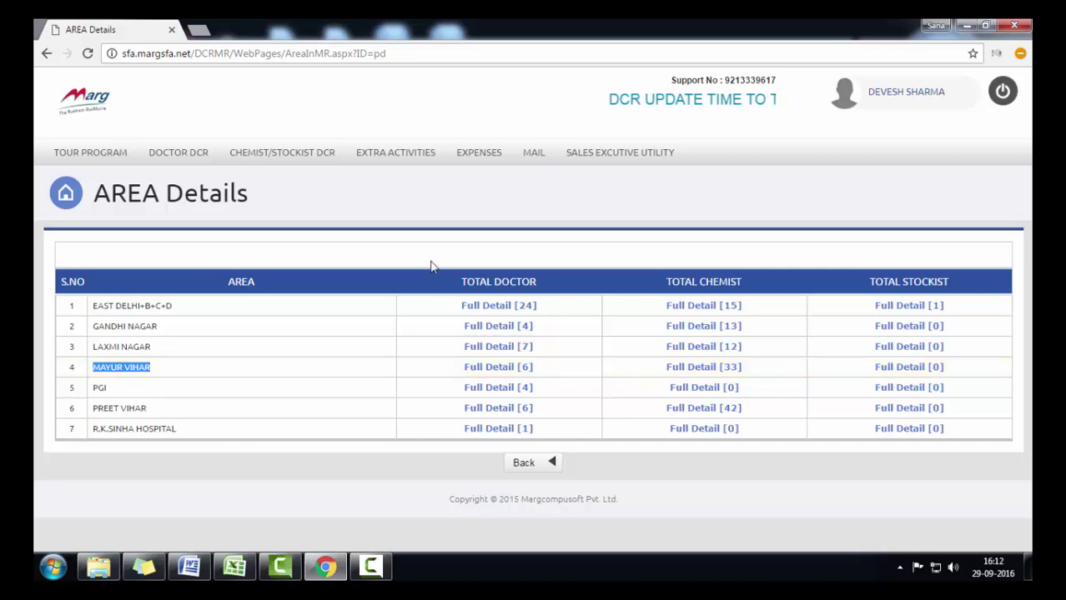
left_click(460, 295)
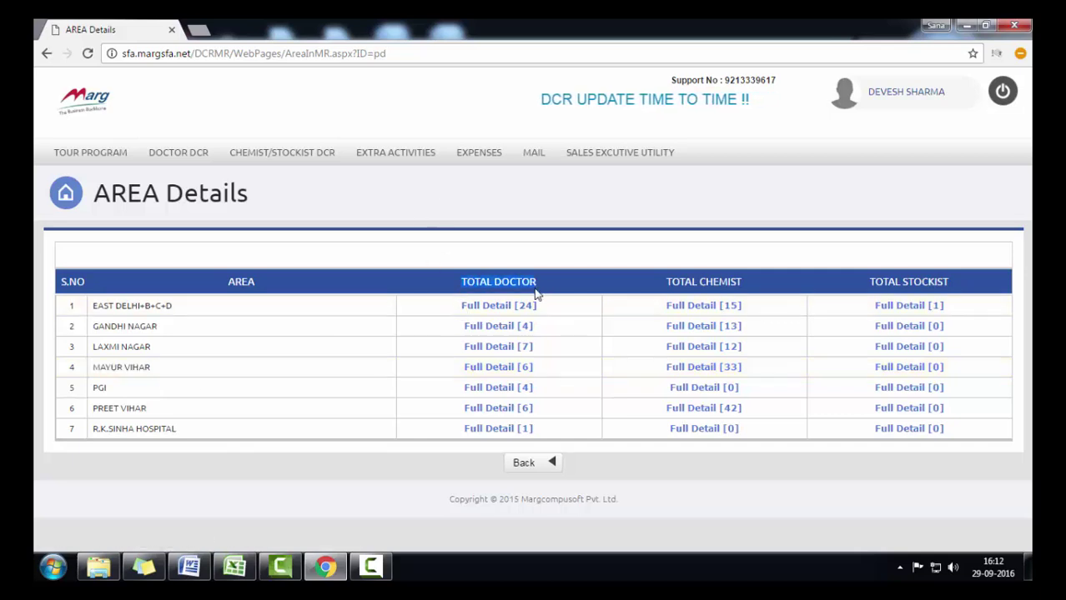
triple_click(693, 288)
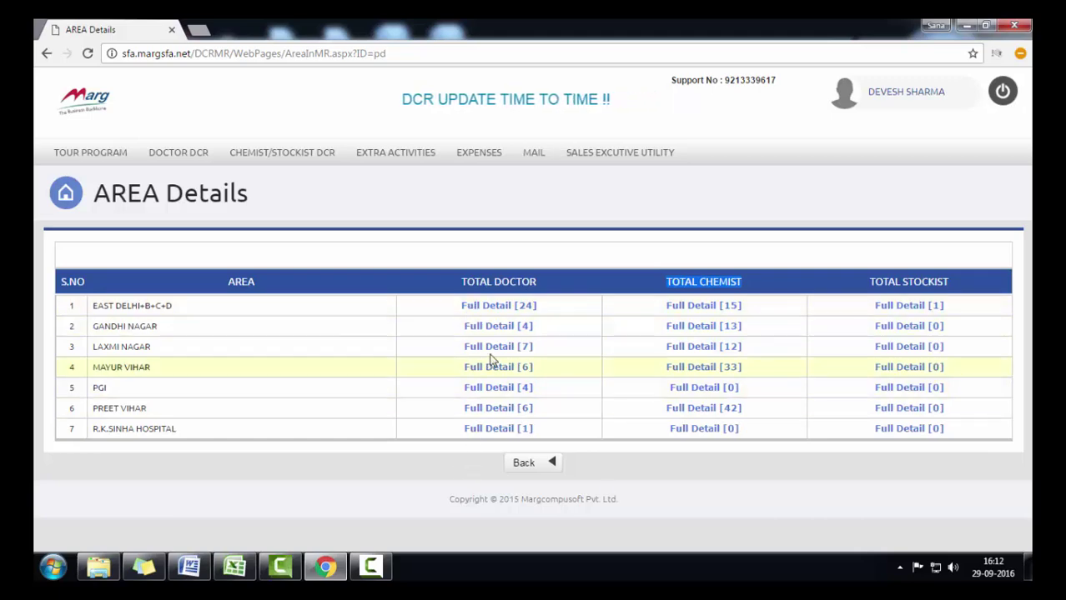
Open the full doctor list for EAST DELHI+B+C+D, review its area, grade and specialization columns, and return to the dashboard
left_click(492, 308)
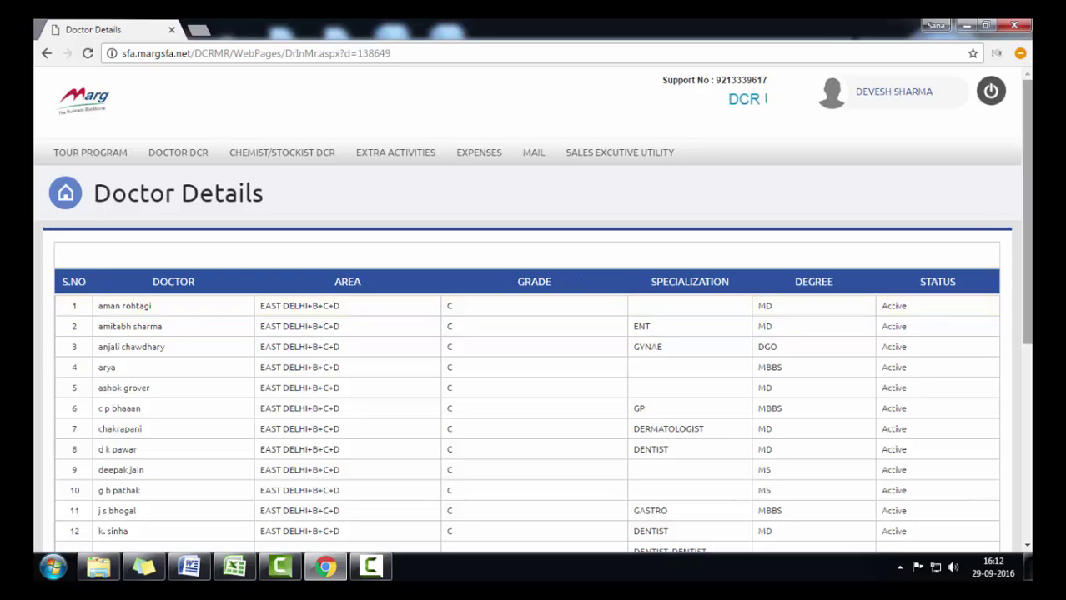
scroll(492, 310, "down", 2)
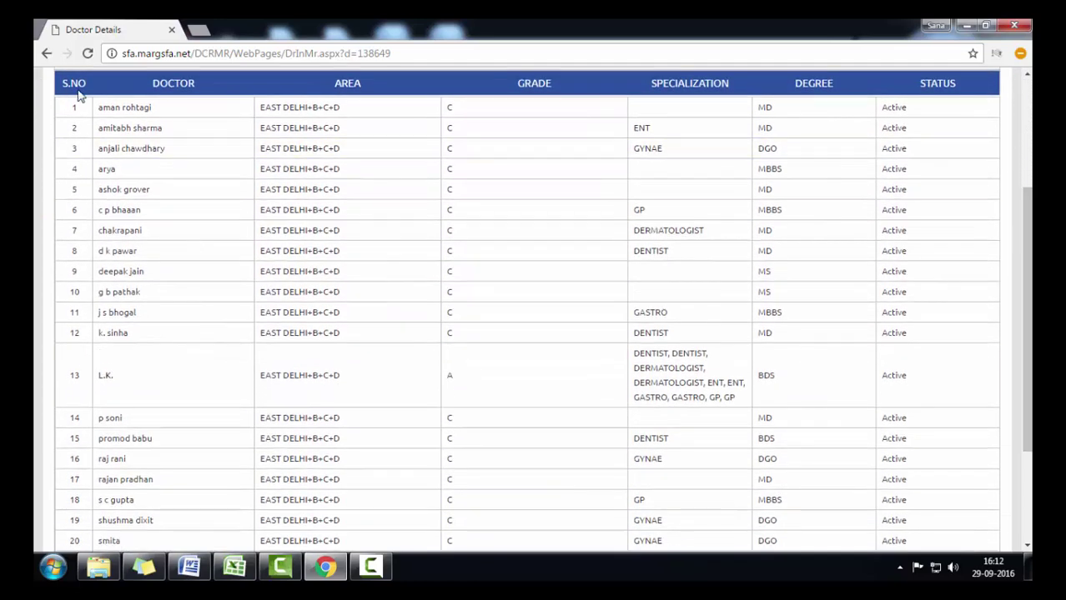
left_click_drag(103, 106, 167, 117)
left_click_drag(262, 112, 340, 114)
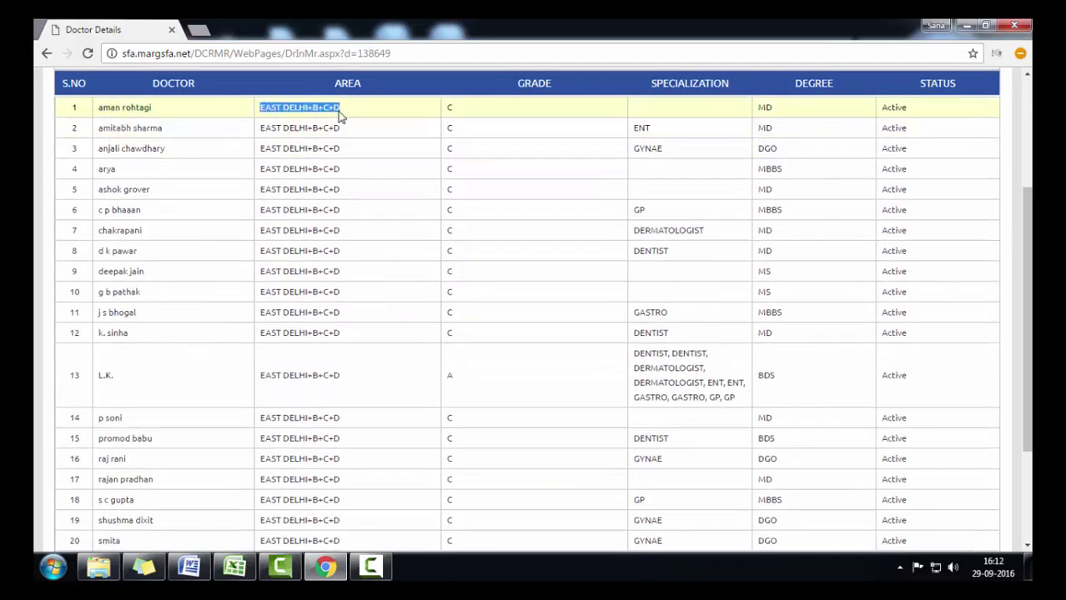
left_click_drag(457, 110, 443, 114)
left_click(692, 119)
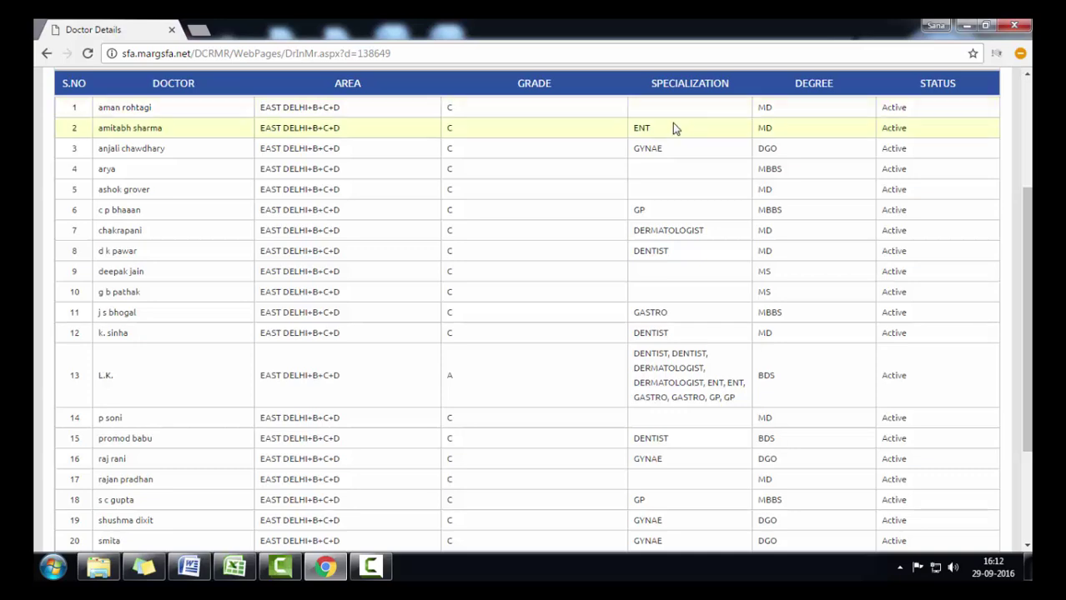
left_click_drag(1028, 282, 995, 181)
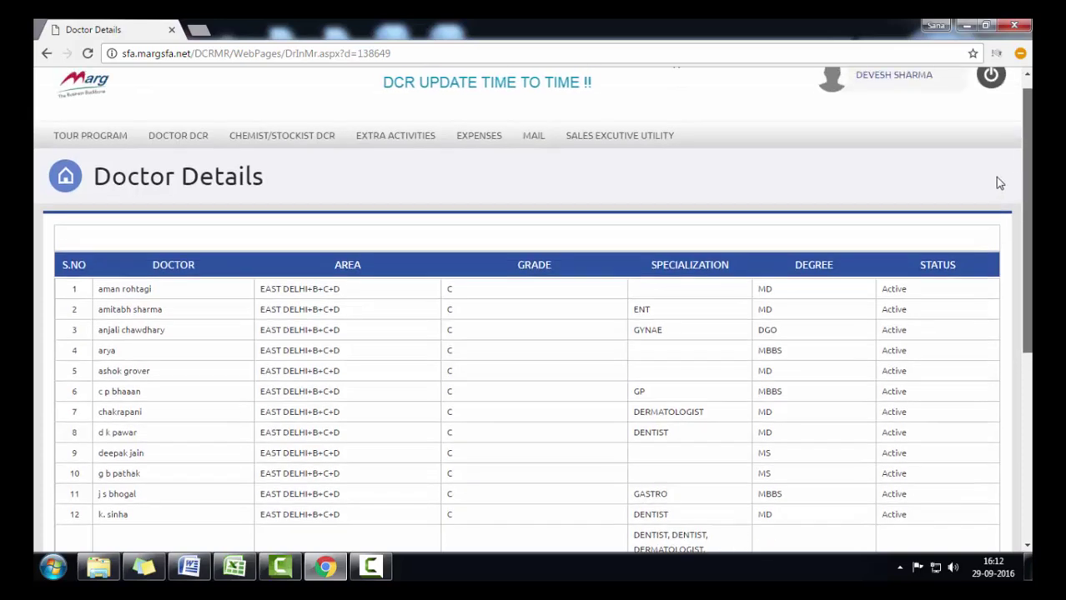
left_click(46, 53)
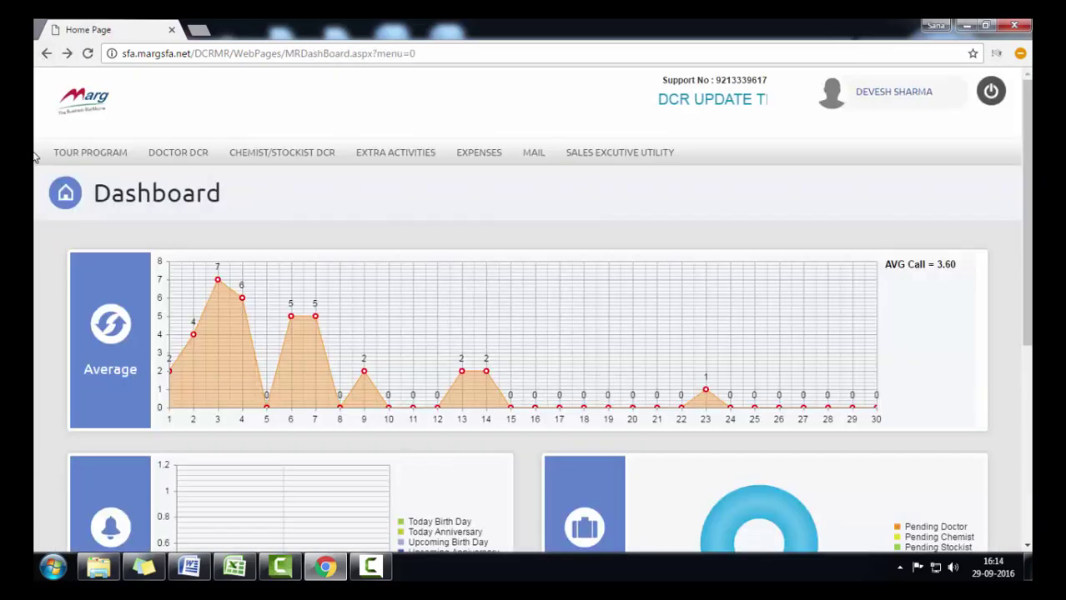
Open the individual tour program entry page
mouse_move(47, 160)
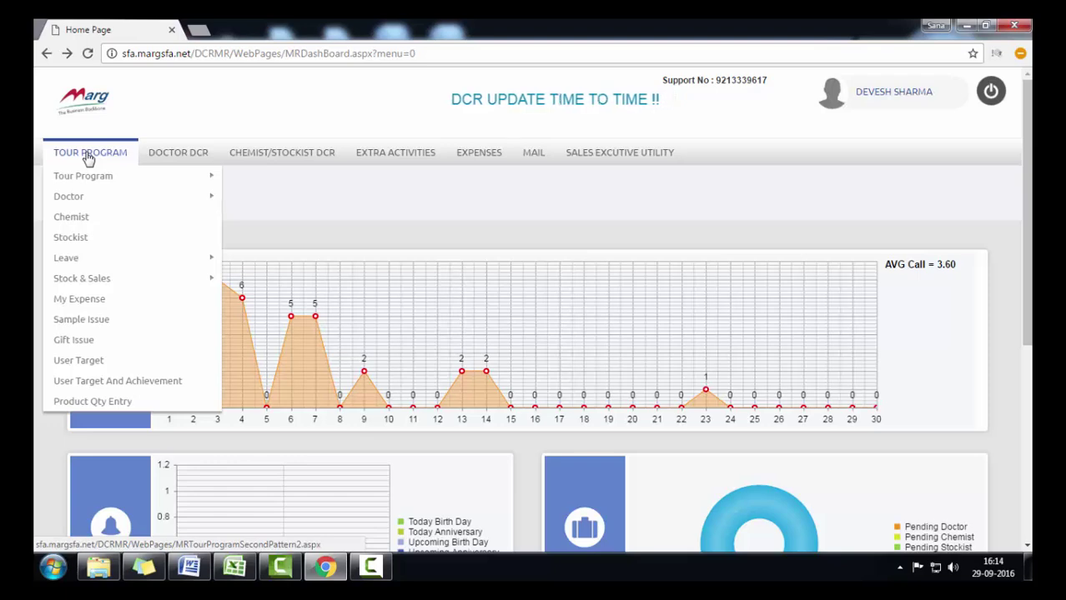
mouse_move(92, 178)
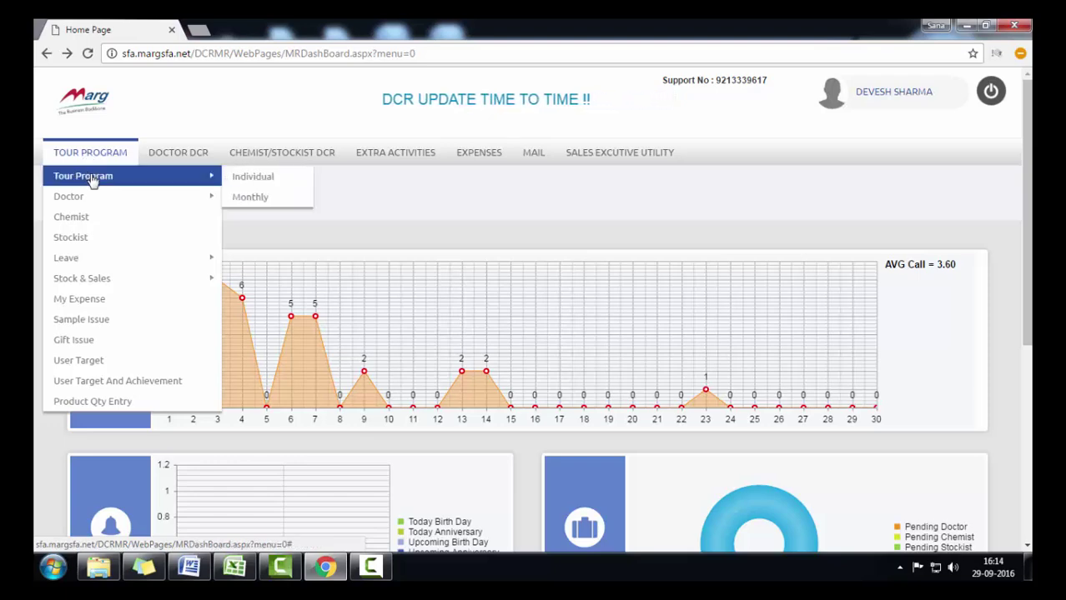
left_click(276, 180)
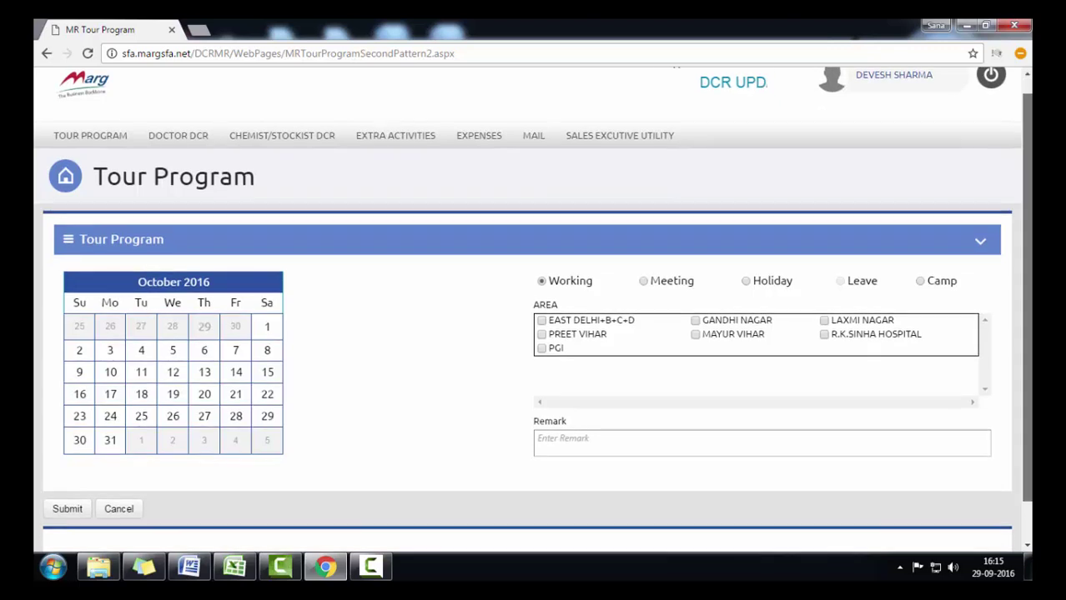
scroll(532, 310, "down", 1)
scroll(532, 310, "up", 1)
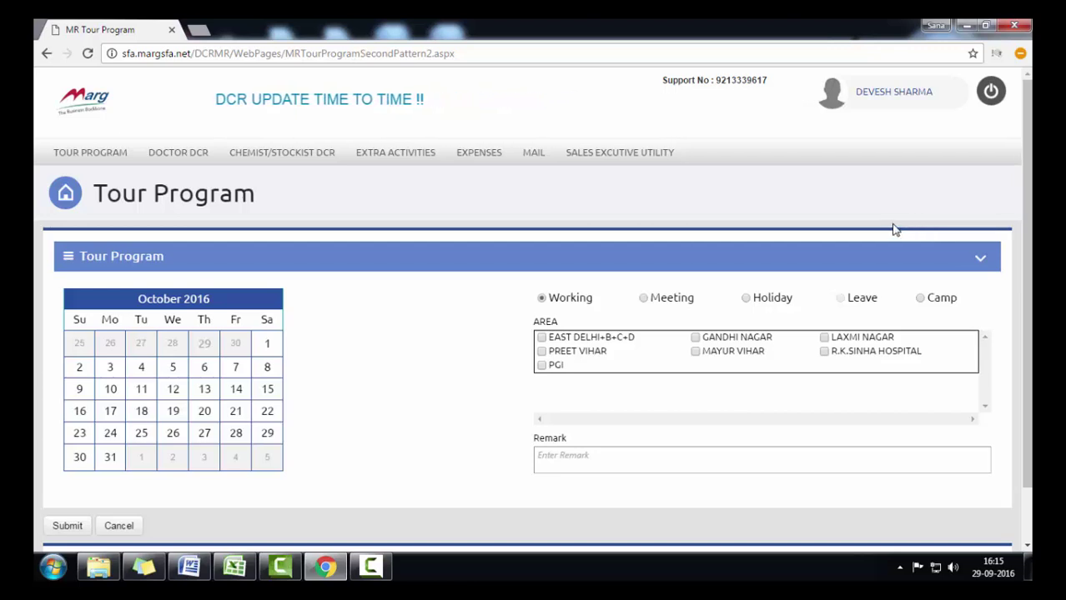
Select 1 October 2016 as the tour date and review the activity types, keeping Working selected
scroll(278, 257, "down", 1)
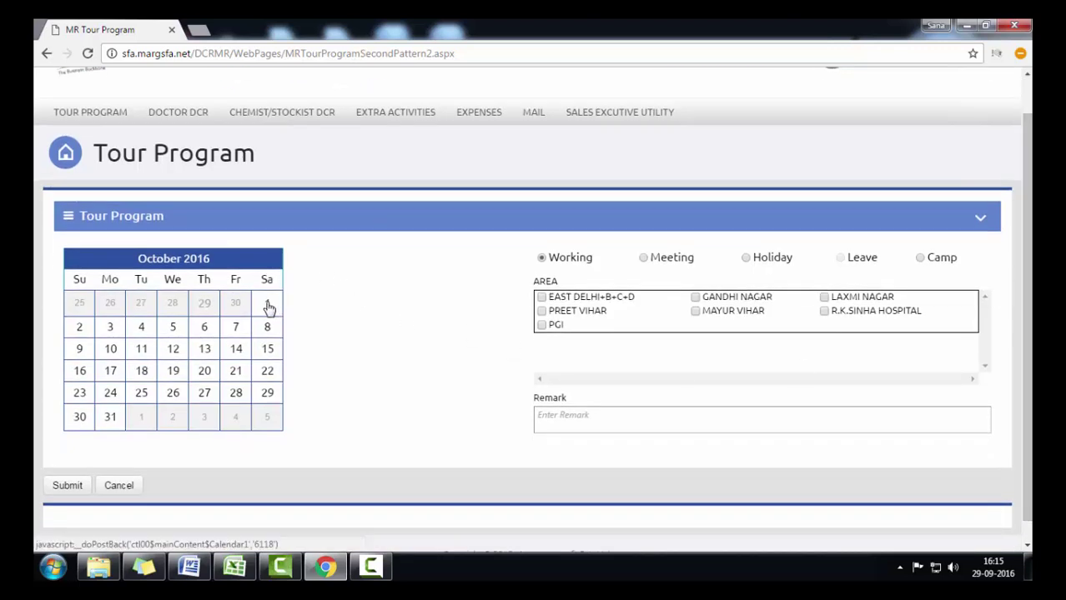
left_click(268, 306)
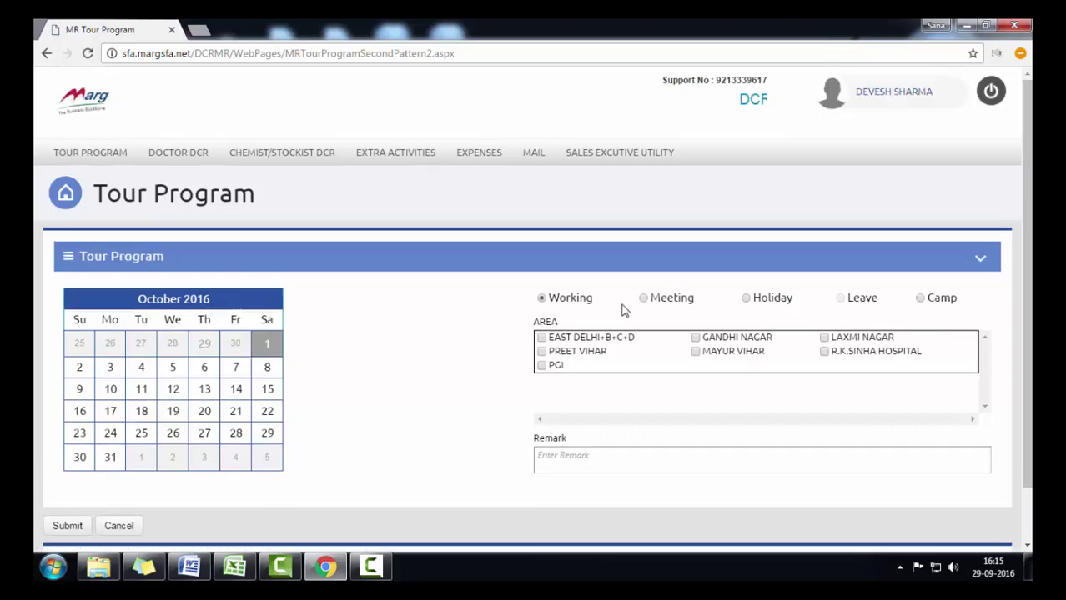
scroll(934, 317, "down", 2)
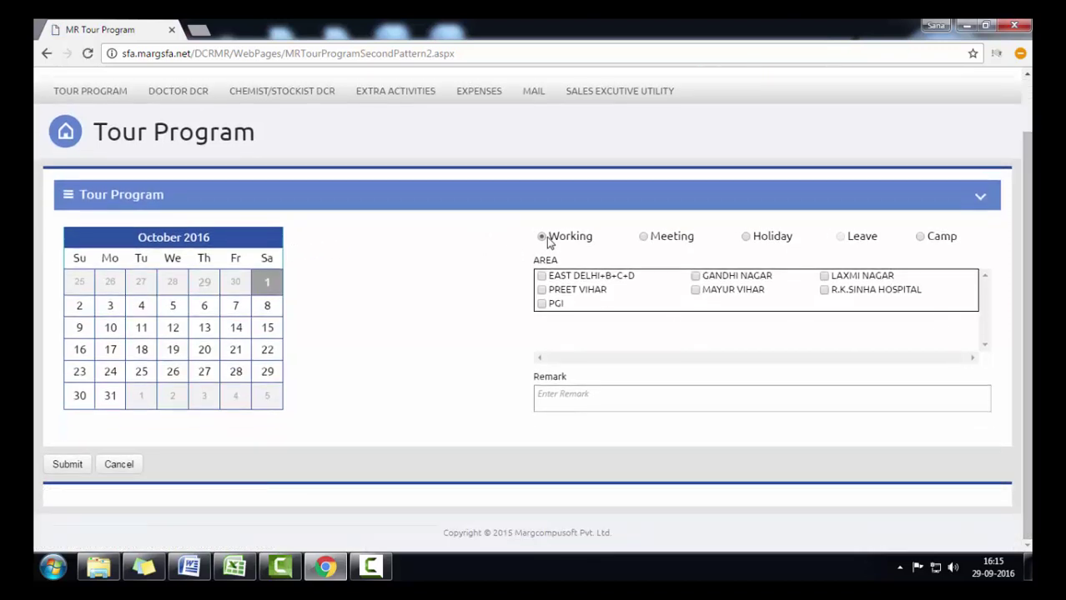
double_click(577, 238)
left_click_drag(659, 240, 788, 243)
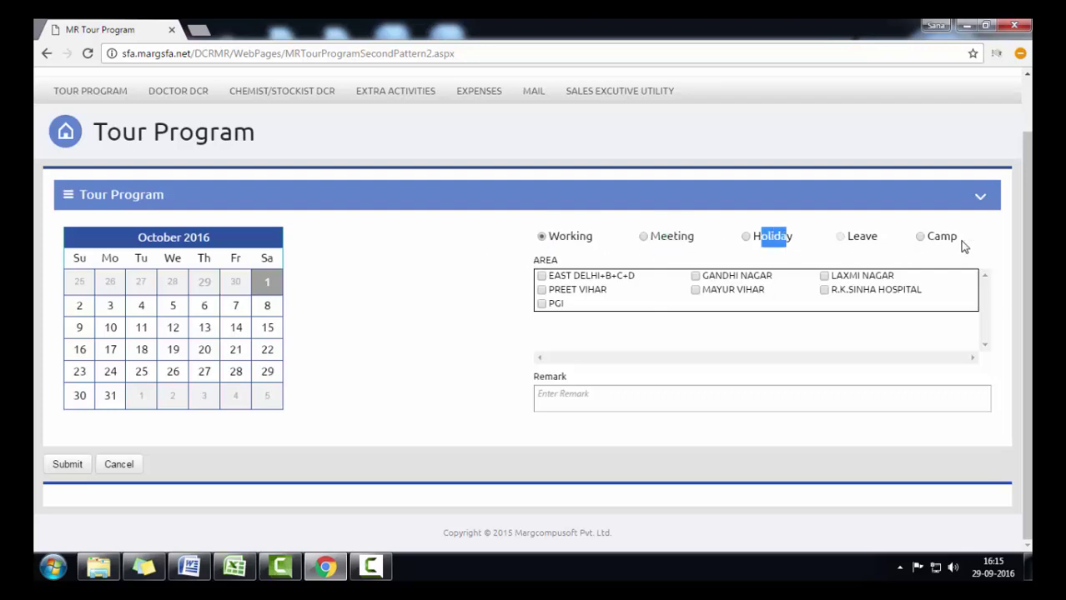
Choose the areas EAST DELHI+B+C+D and PREET VIHAR, enter the remark "rght" and submit the tour program
left_click(412, 280)
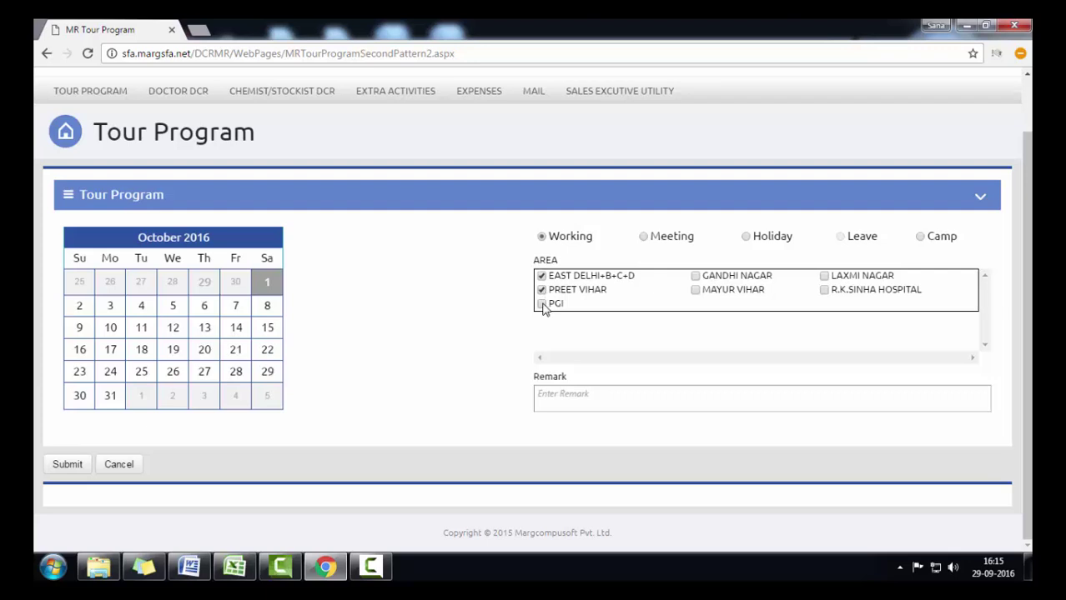
left_click(541, 398)
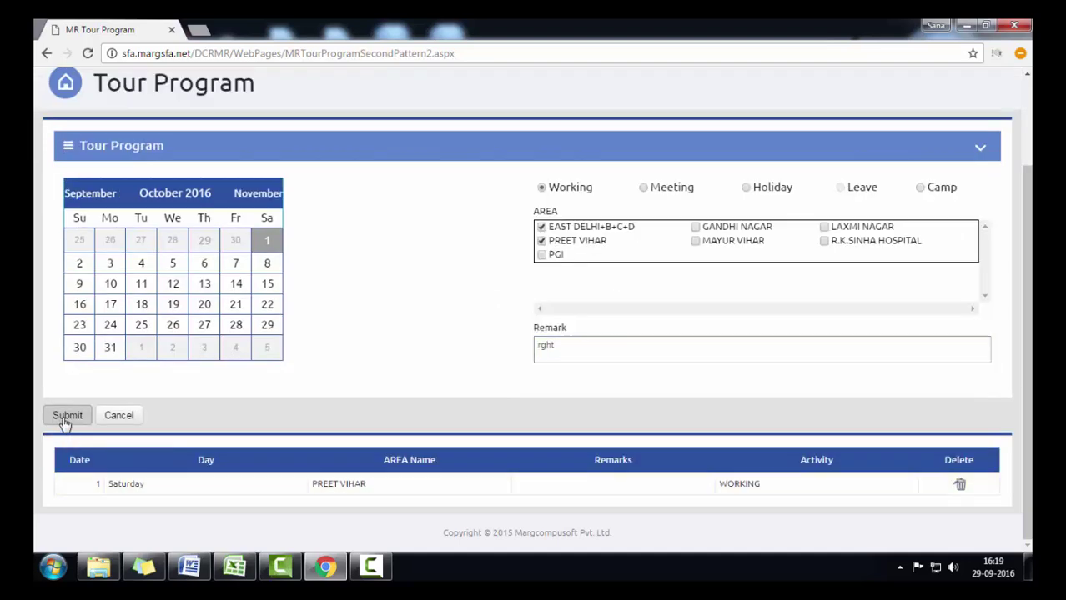
left_click(63, 421)
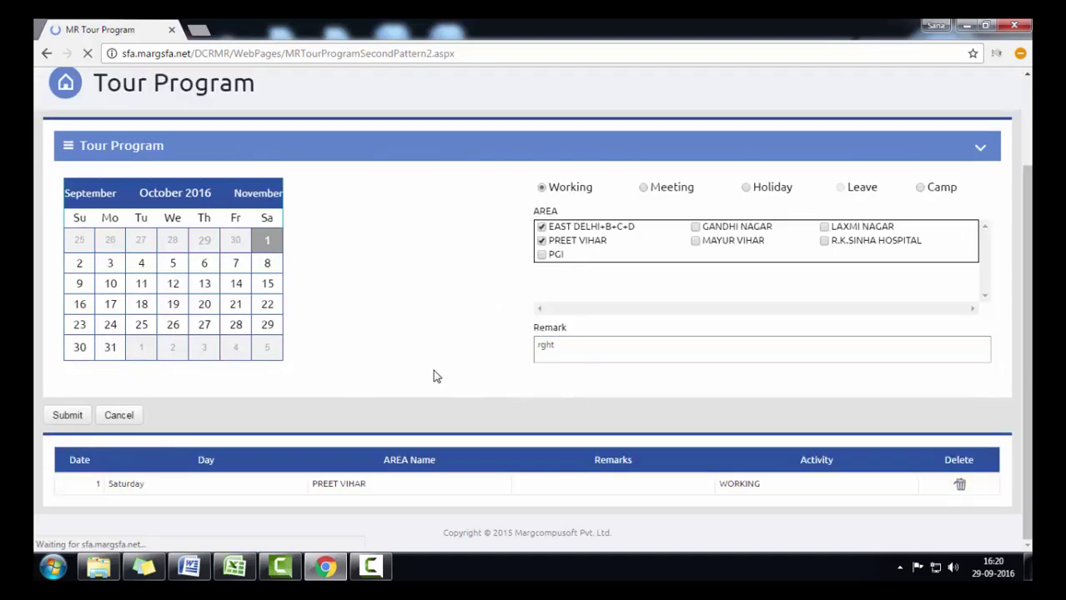
Review the days and areas of the submitted entries in the tour program table
scroll(794, 406, "down", 2)
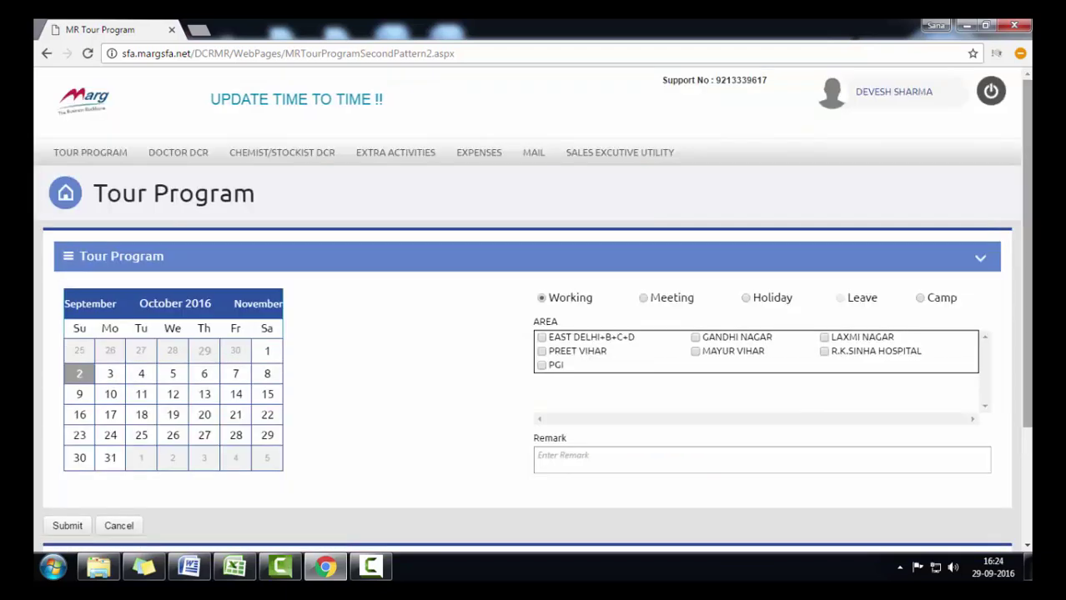
scroll(1029, 420, "down", 3)
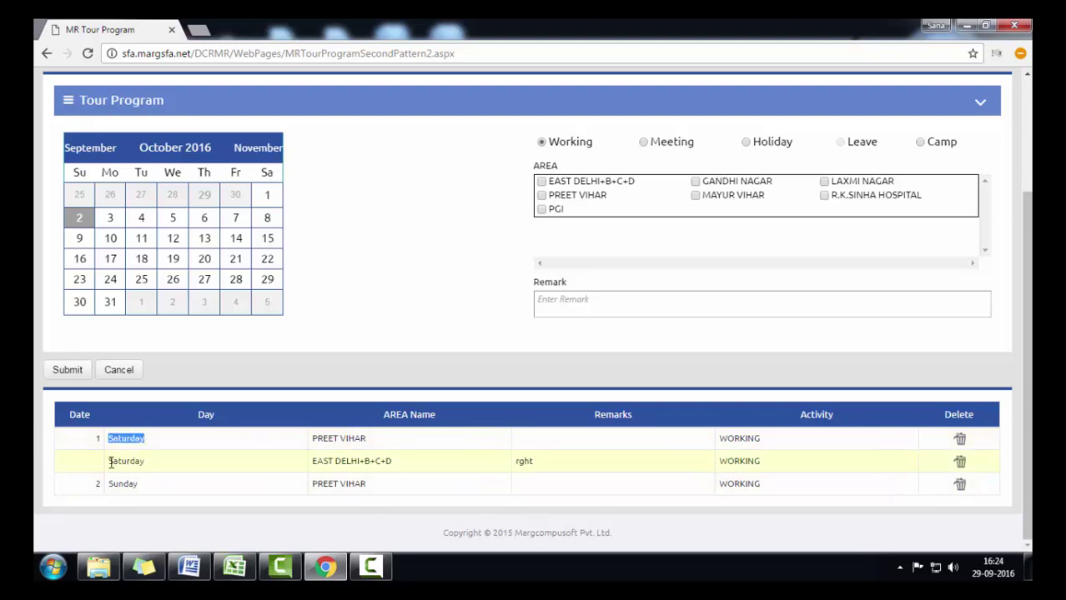
left_click_drag(111, 463, 145, 485)
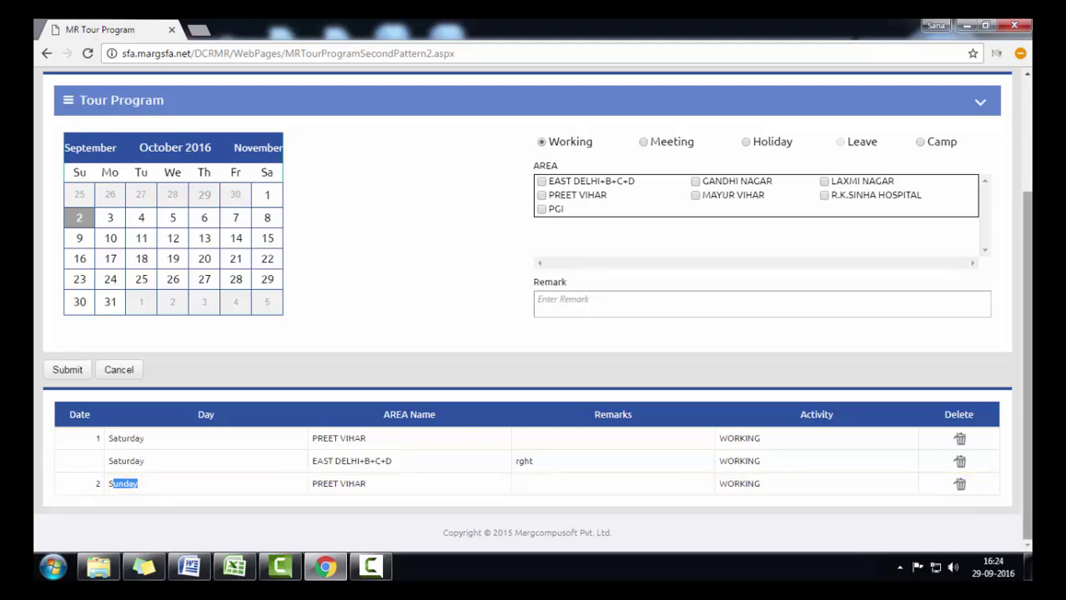
Open the page for adding a doctor
scroll(535, 207, "up", 2)
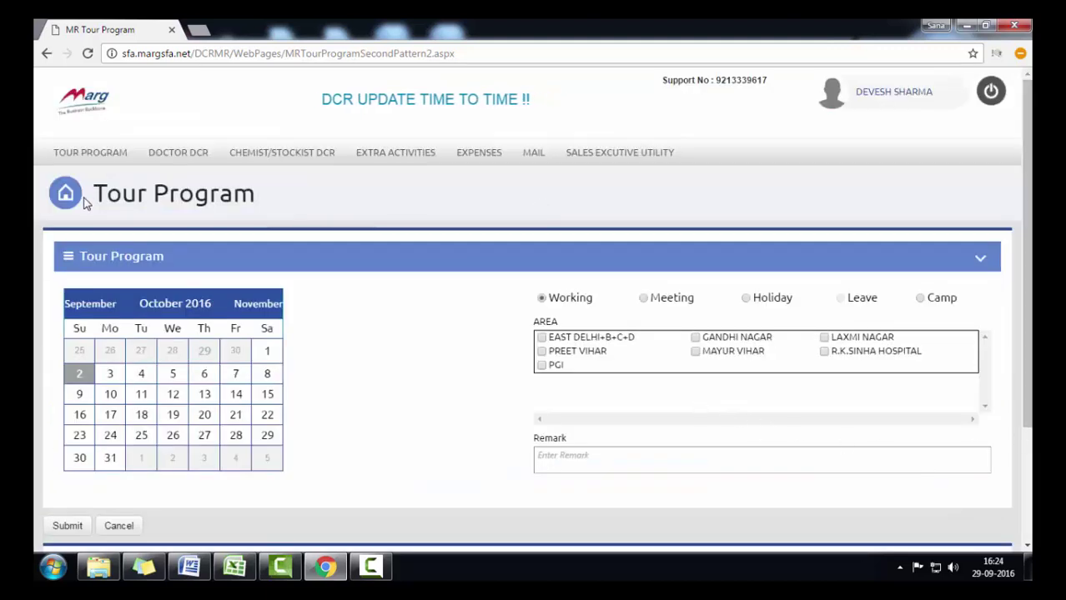
mouse_move(87, 158)
mouse_move(209, 206)
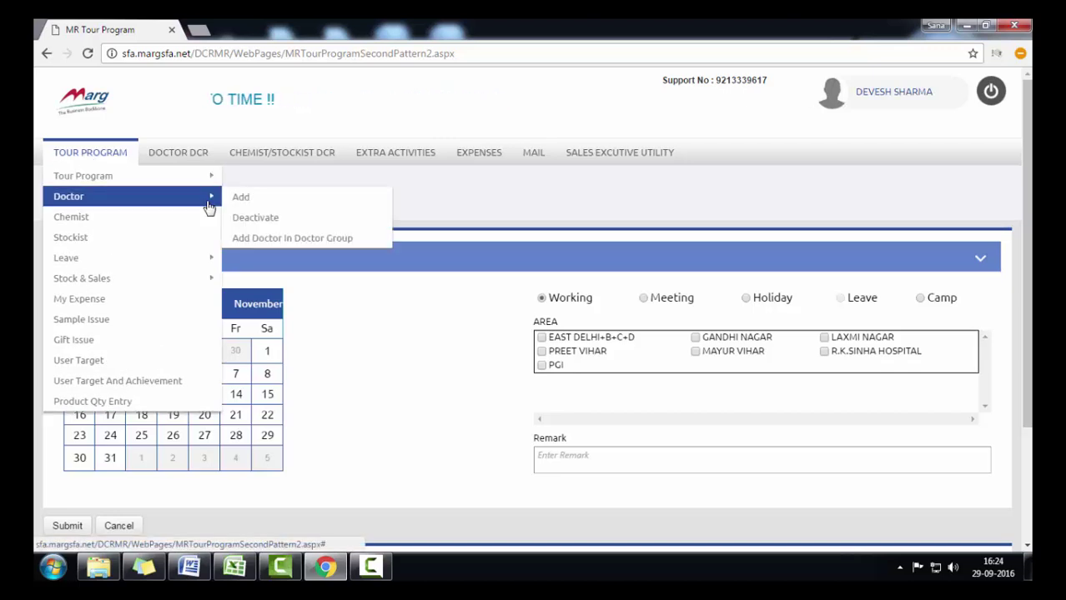
left_click(258, 201)
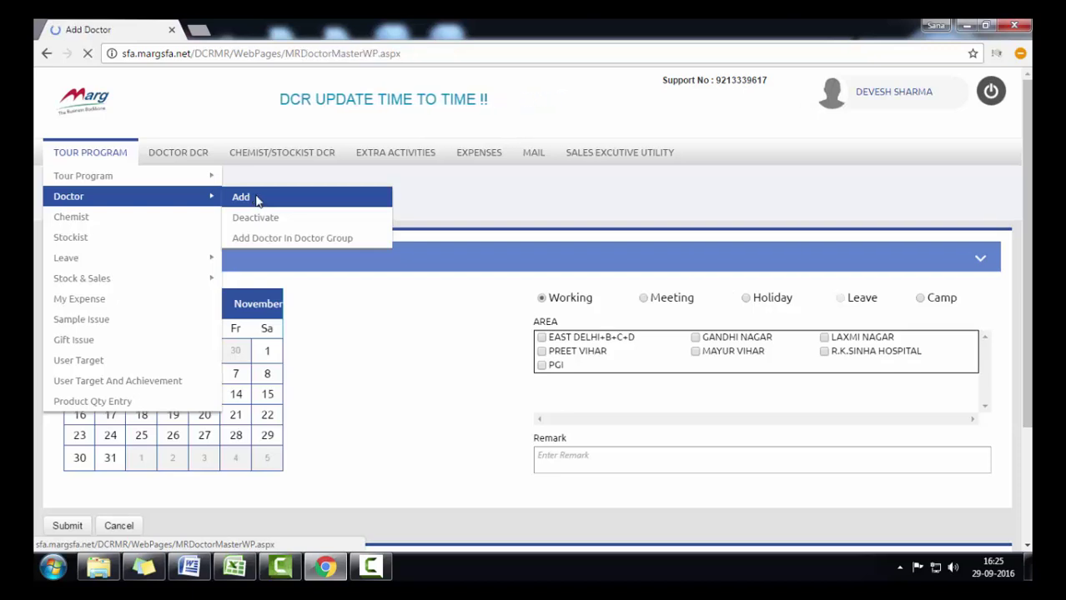
Set the doctor's area to GANDHI NAGAR and start a new doctor entry
left_click(136, 310)
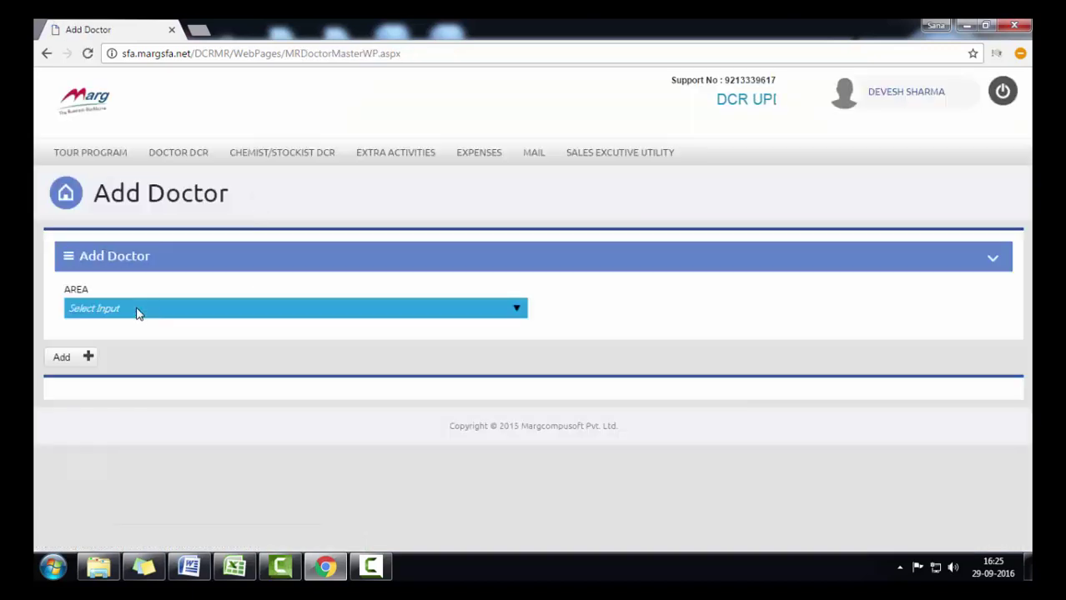
left_click(105, 343)
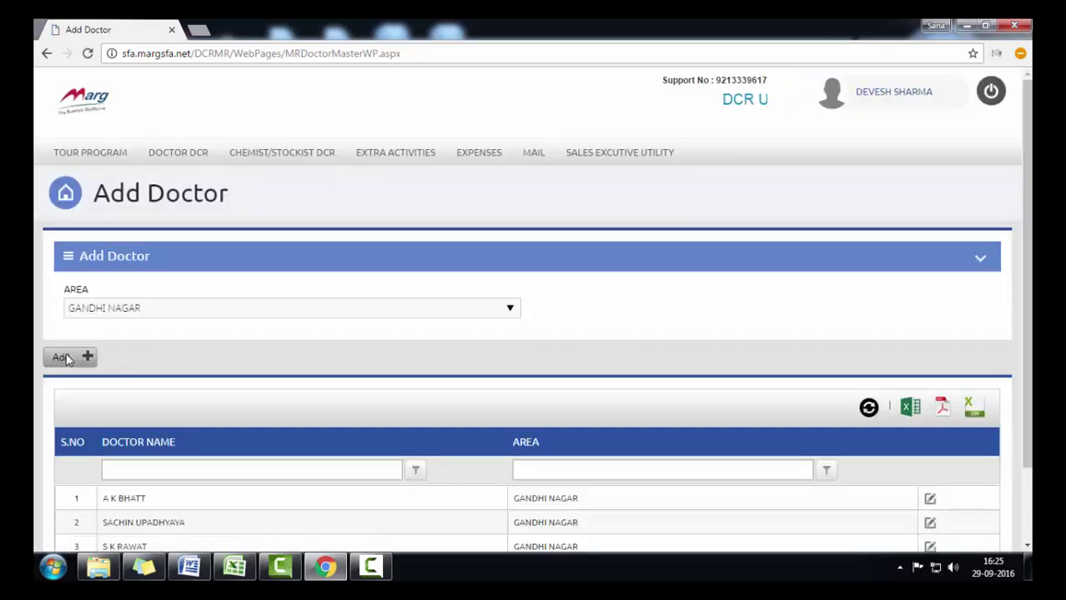
left_click(66, 358)
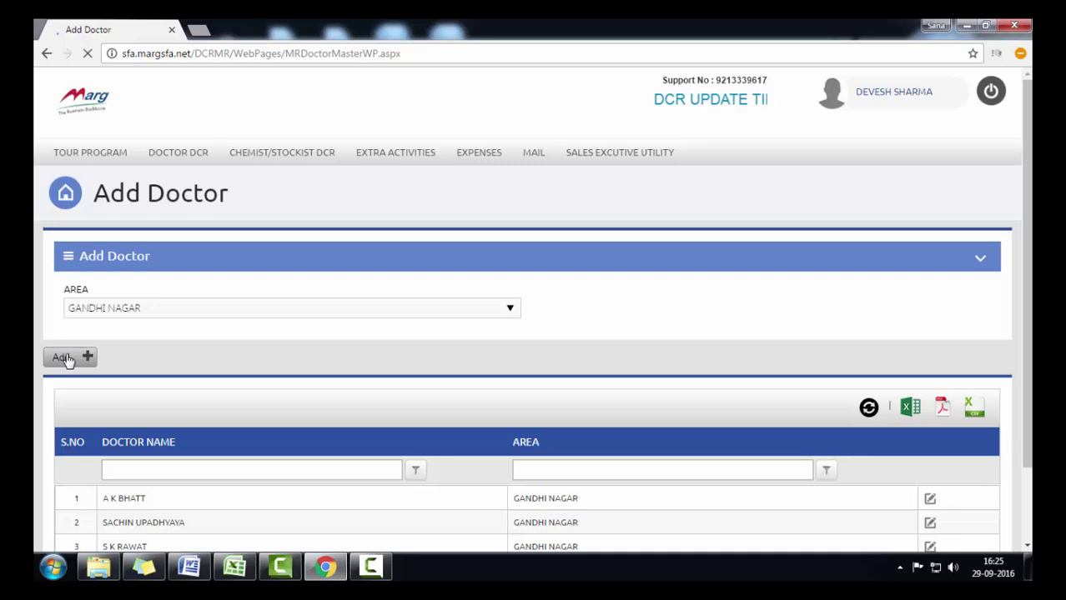
Review the general, professional and meeting information sections of the new doctor form
scroll(1012, 185, "down", 2)
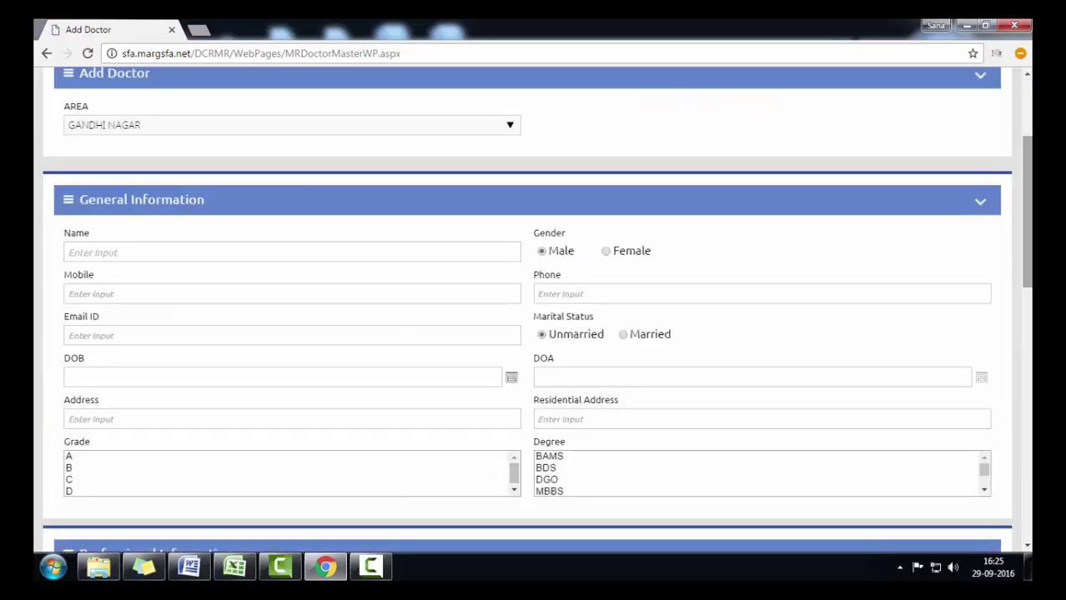
scroll(43, 99, "down", 2)
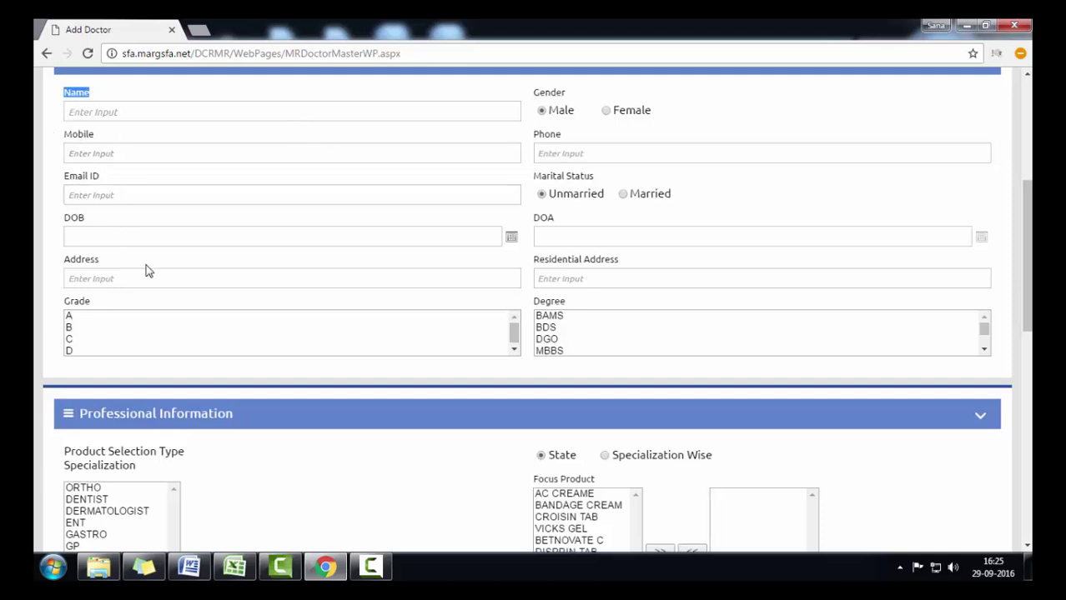
left_click_drag(1029, 267, 1030, 471)
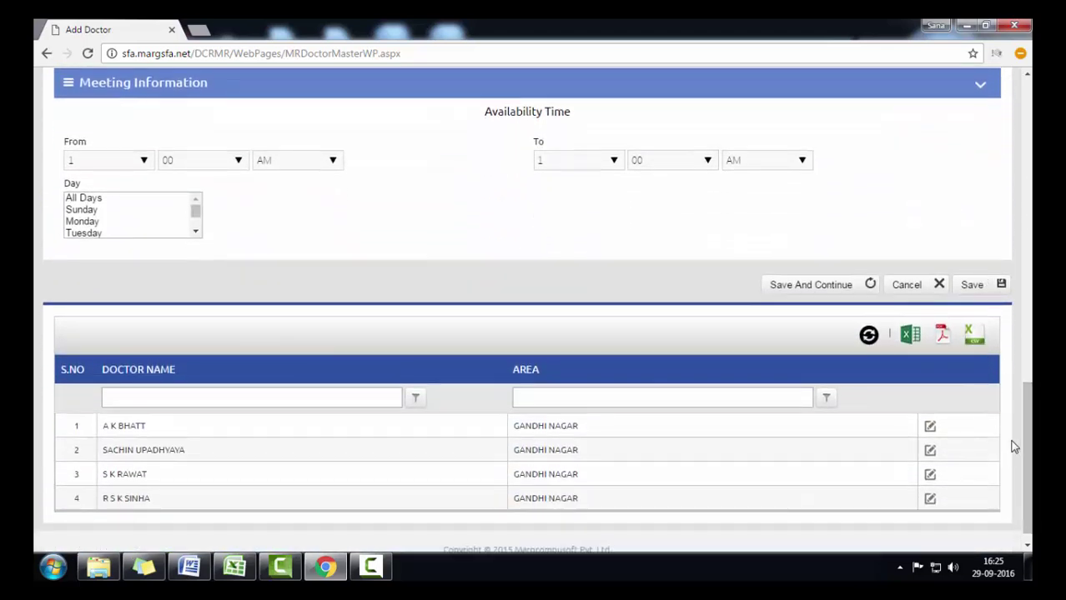
left_click_drag(1030, 450, 1030, 146)
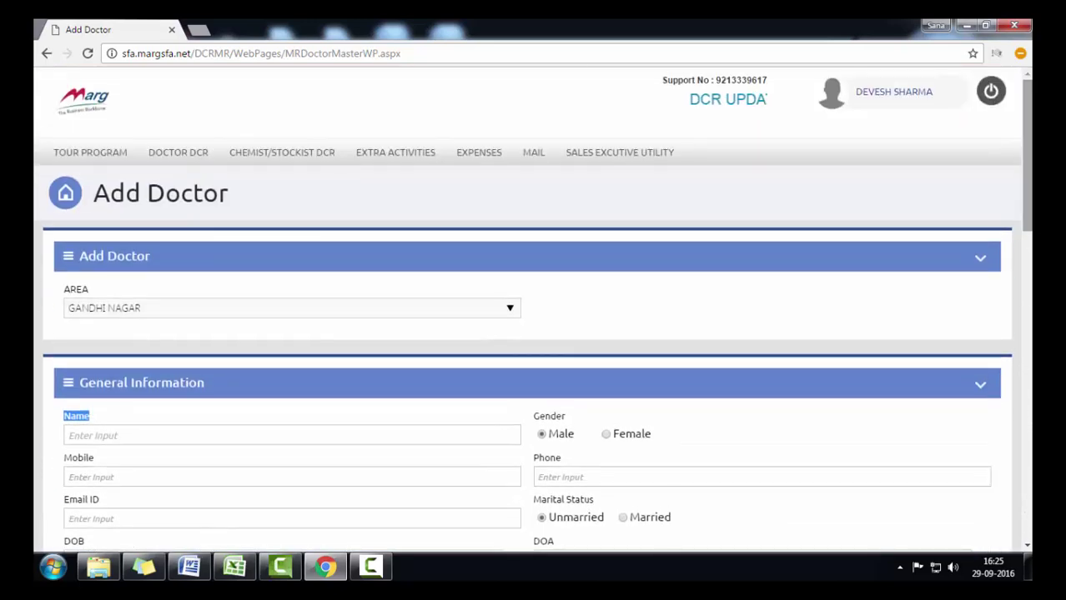
Open the leave application page and look through the available leave types without choosing one
mouse_move(90, 153)
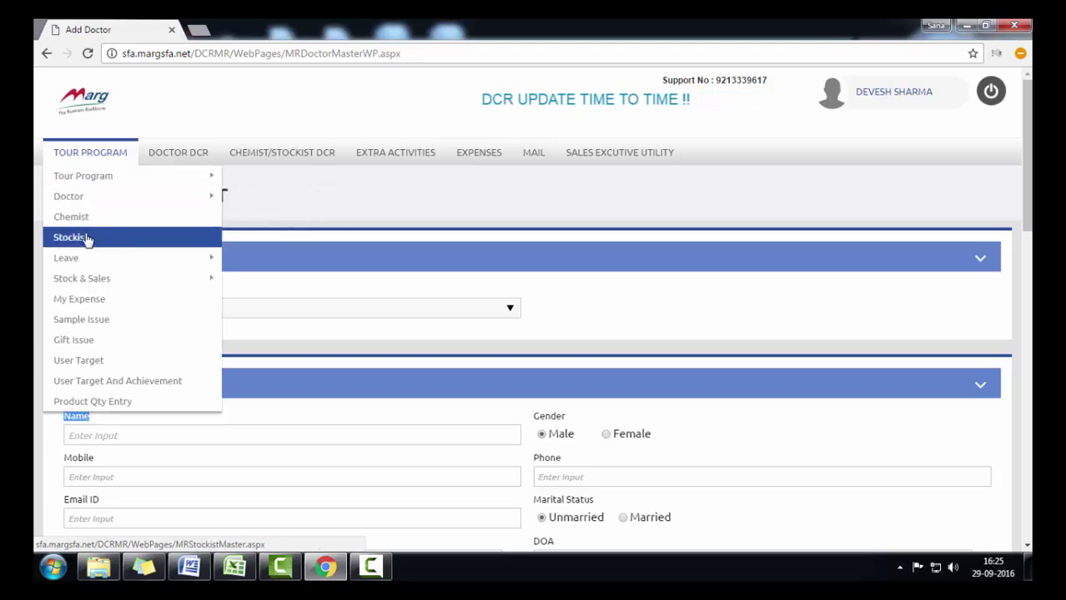
mouse_move(89, 257)
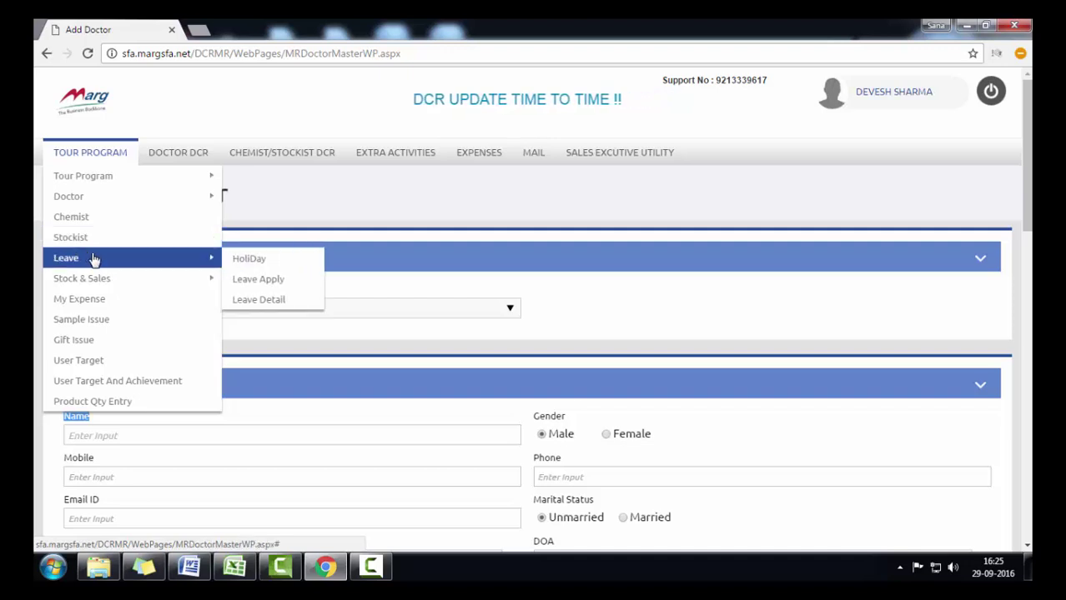
left_click(263, 283)
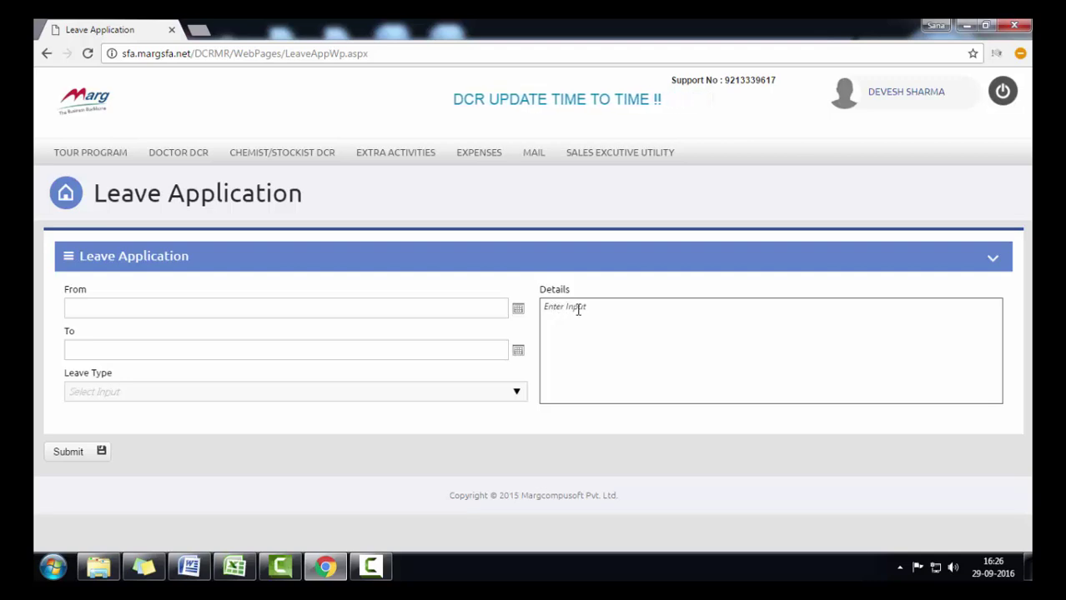
left_click(109, 392)
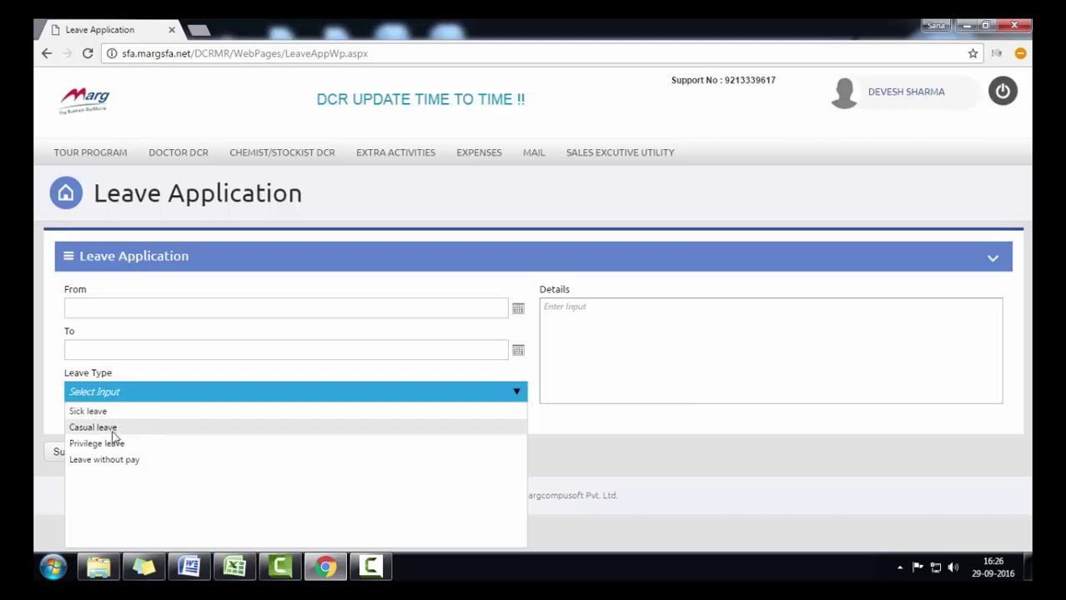
left_click(57, 469)
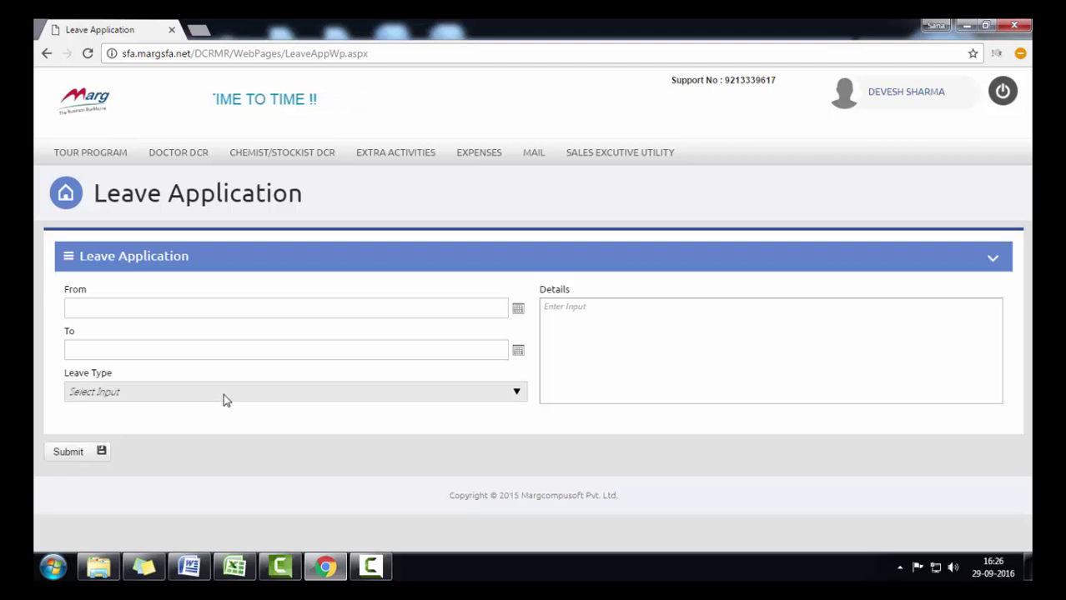
Open Stock & Sales Entry and generate the Excel sheet for September 2016 and the stockist Ayurvedic
left_click(57, 160)
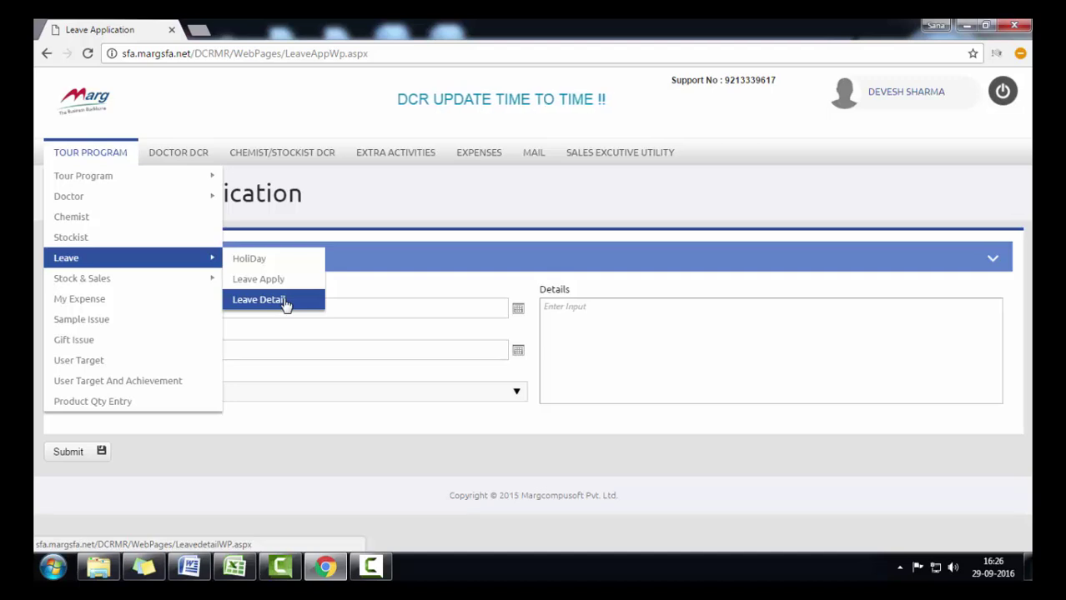
mouse_move(101, 282)
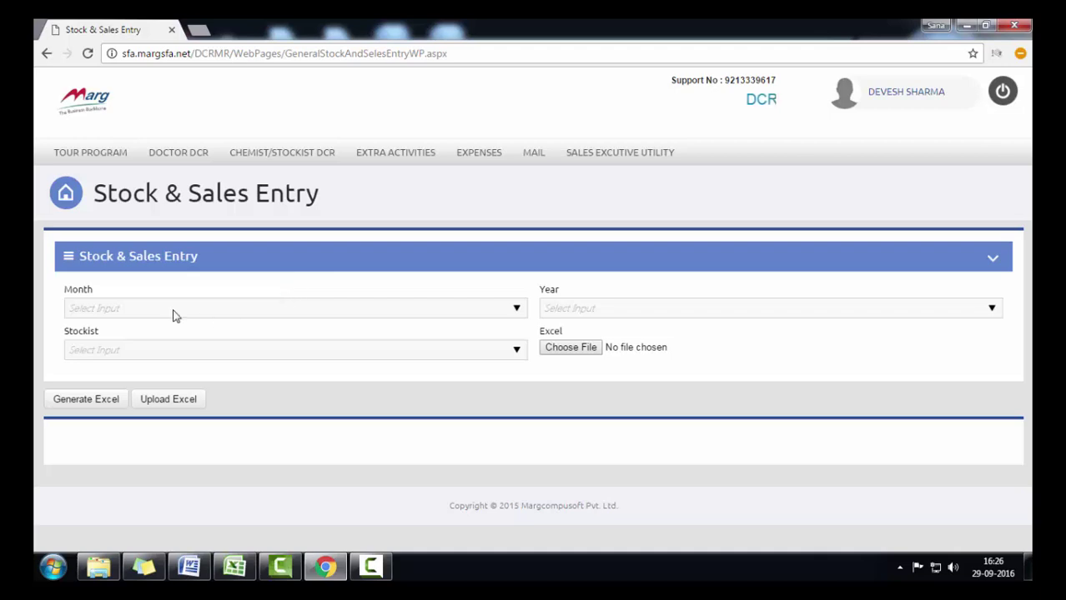
left_click(119, 308)
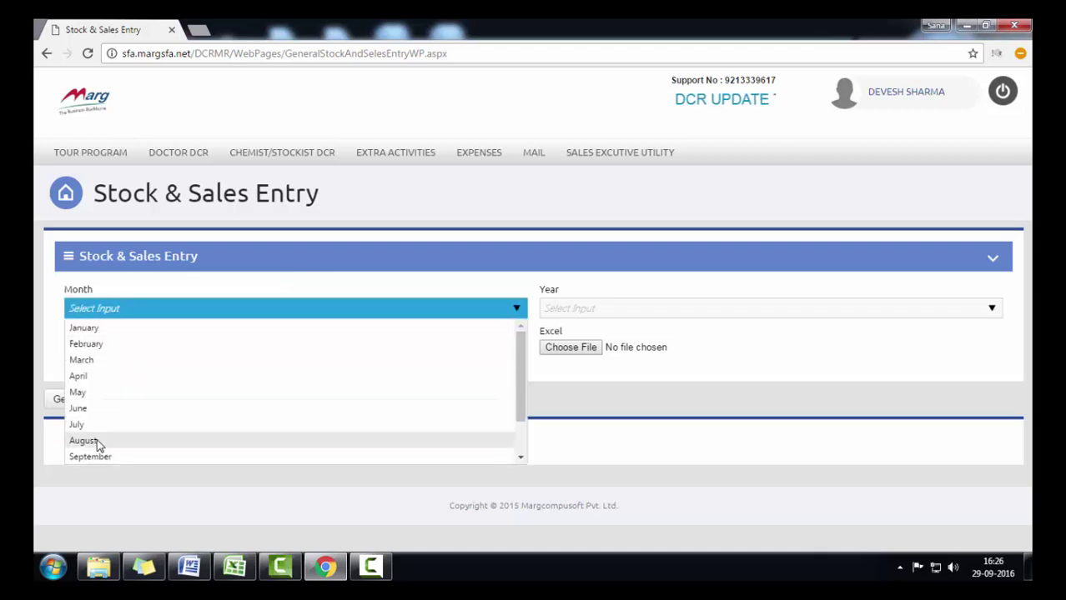
left_click(90, 457)
left_click(547, 309)
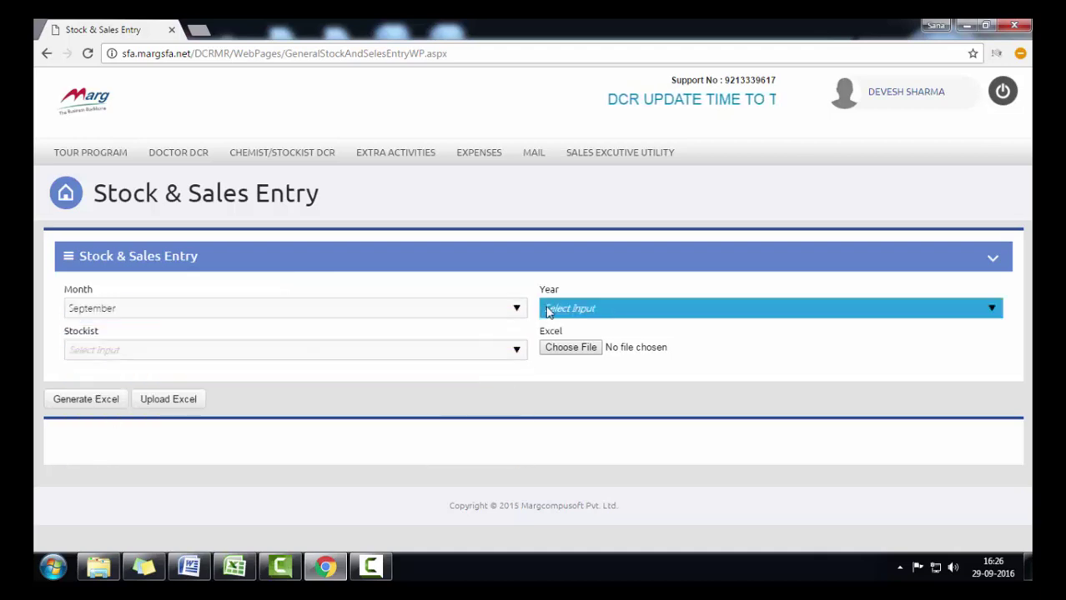
left_click(554, 376)
left_click(103, 350)
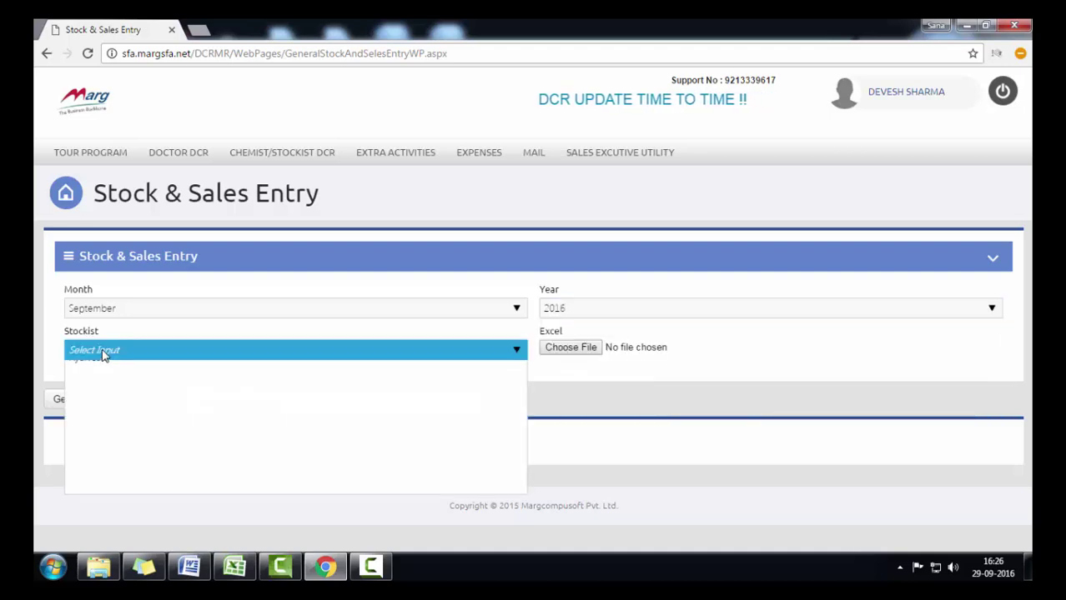
left_click(97, 370)
left_click(73, 402)
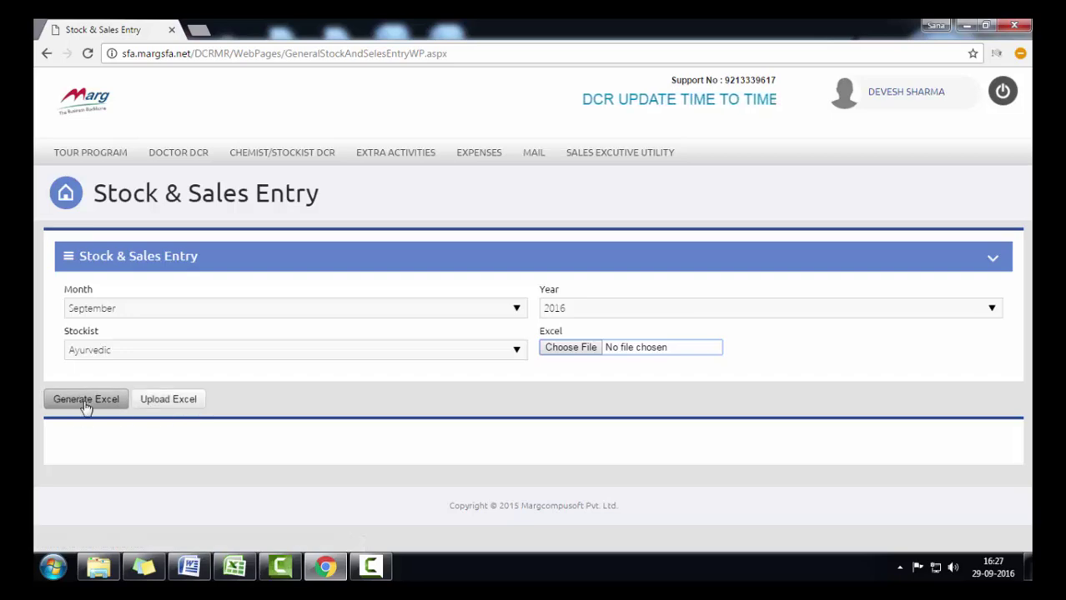
Switch to Excel and examine the stock sheet's product, packing, price, opening balance, primary sale, sales return, closing balance, chemist returns and transit stock columns
left_click(234, 567)
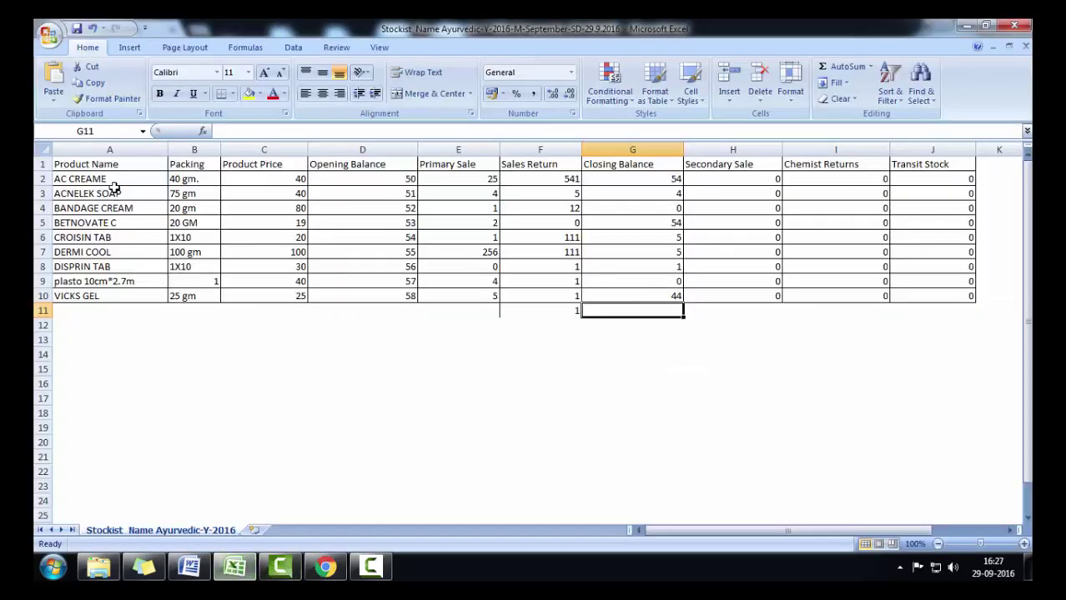
left_click_drag(112, 167, 123, 313)
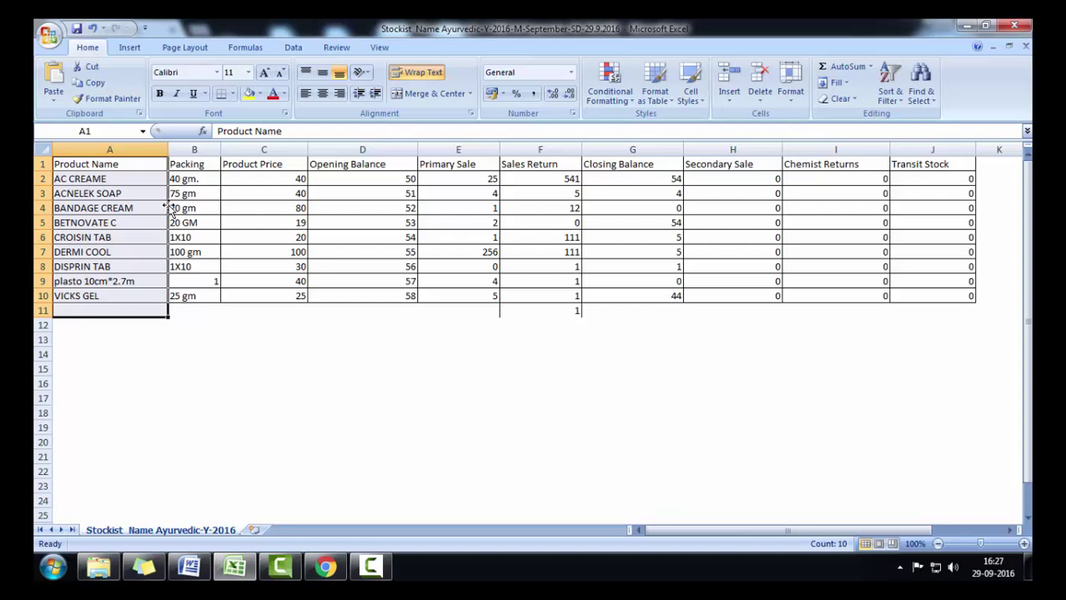
left_click_drag(185, 179, 202, 303)
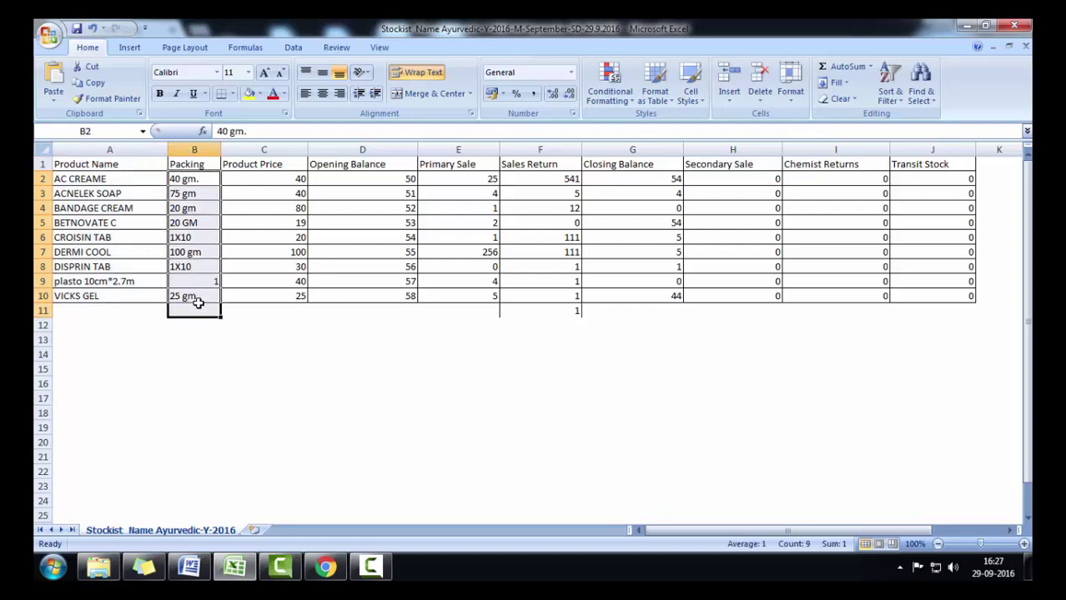
left_click_drag(253, 178, 263, 296)
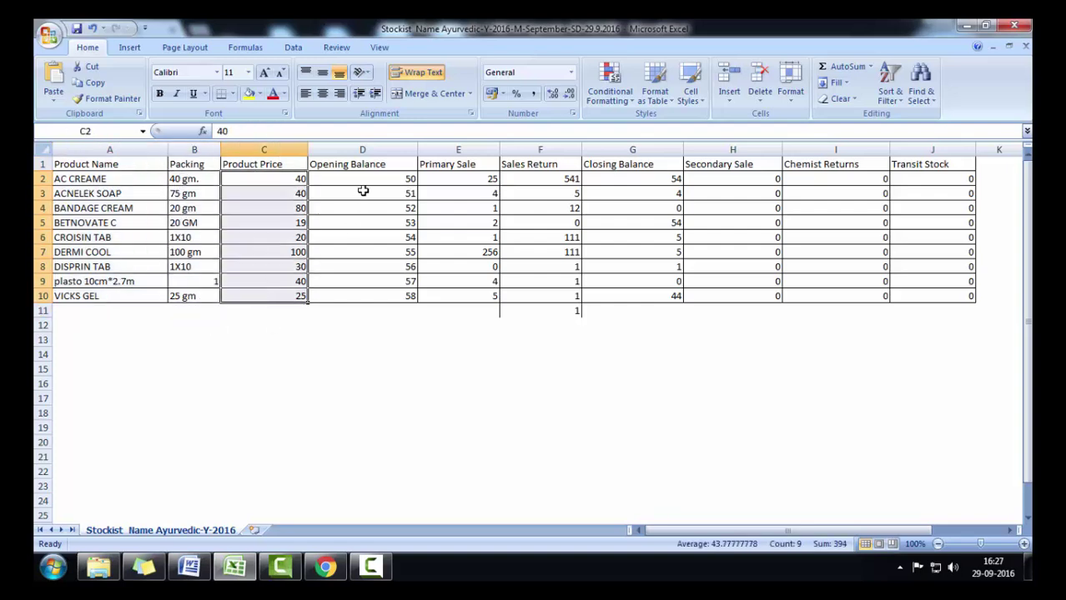
left_click_drag(360, 169, 378, 293)
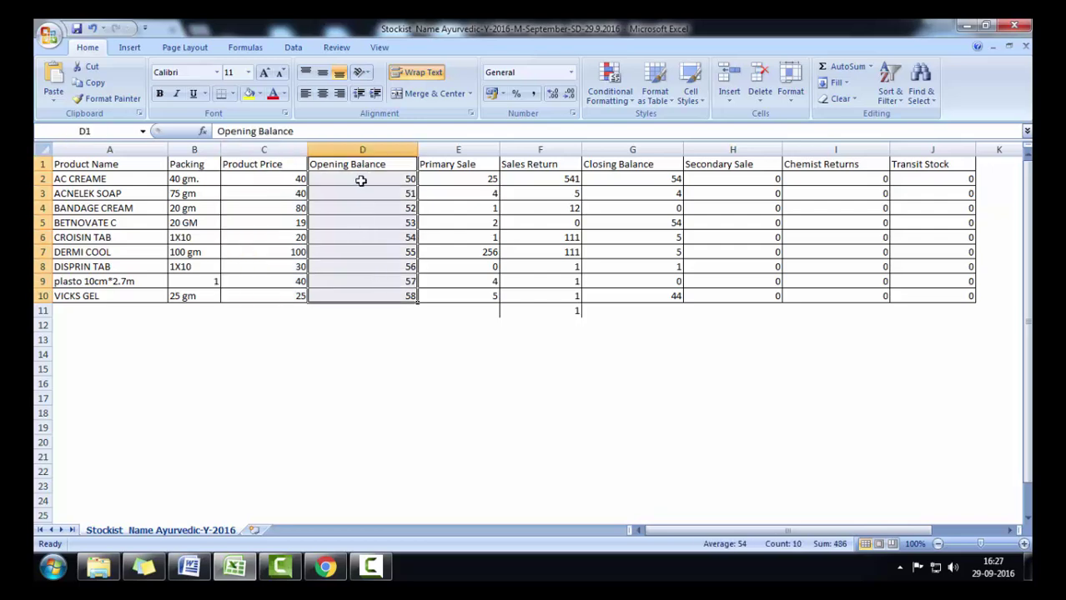
left_click_drag(458, 178, 448, 264)
left_click_drag(534, 176, 525, 264)
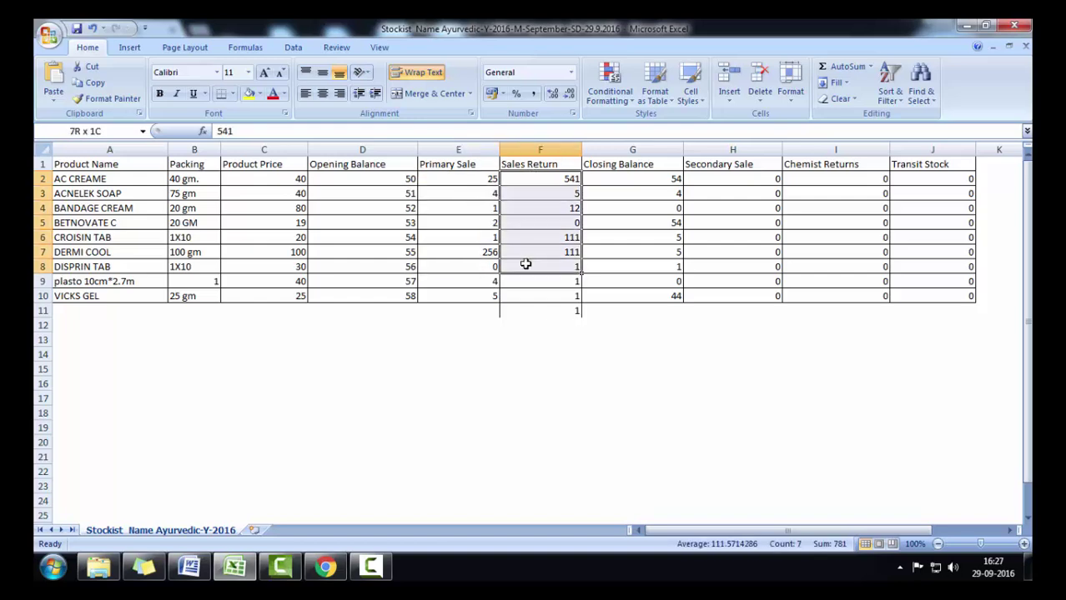
left_click_drag(644, 177, 637, 270)
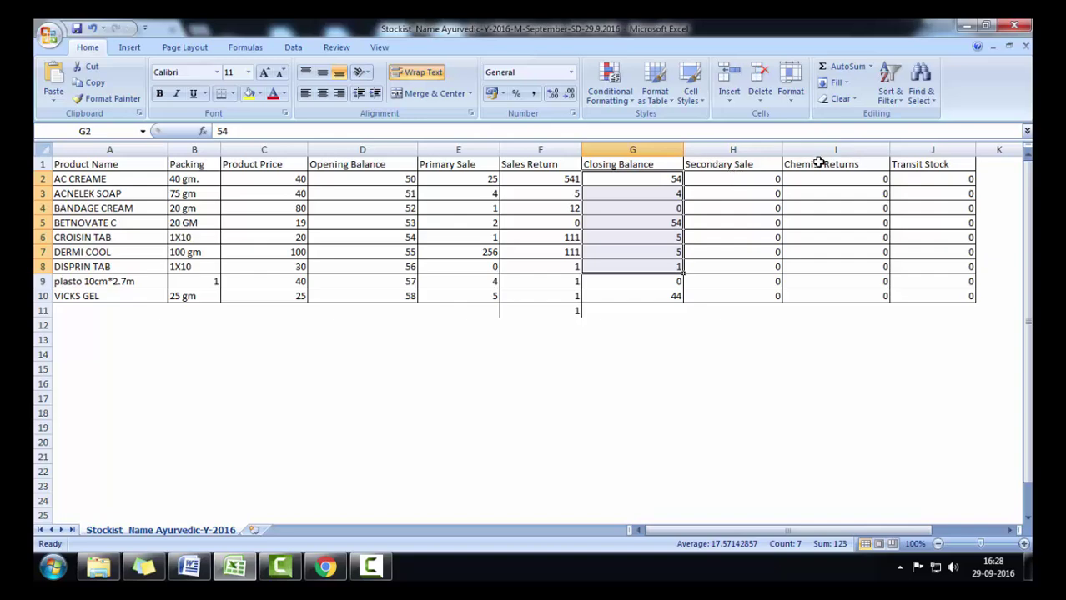
left_click_drag(820, 163, 813, 267)
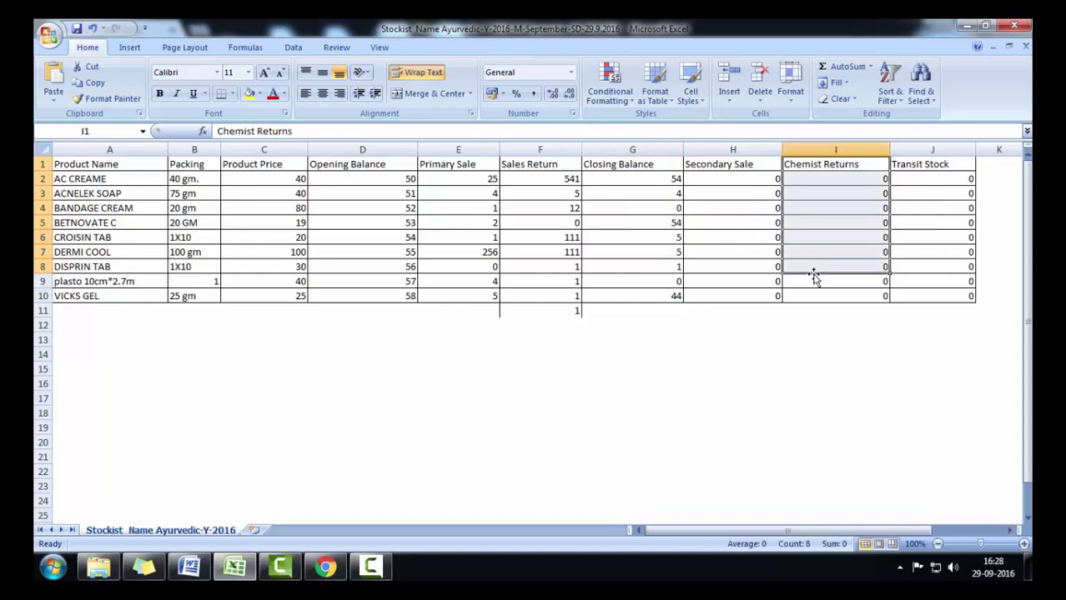
left_click_drag(939, 166, 930, 284)
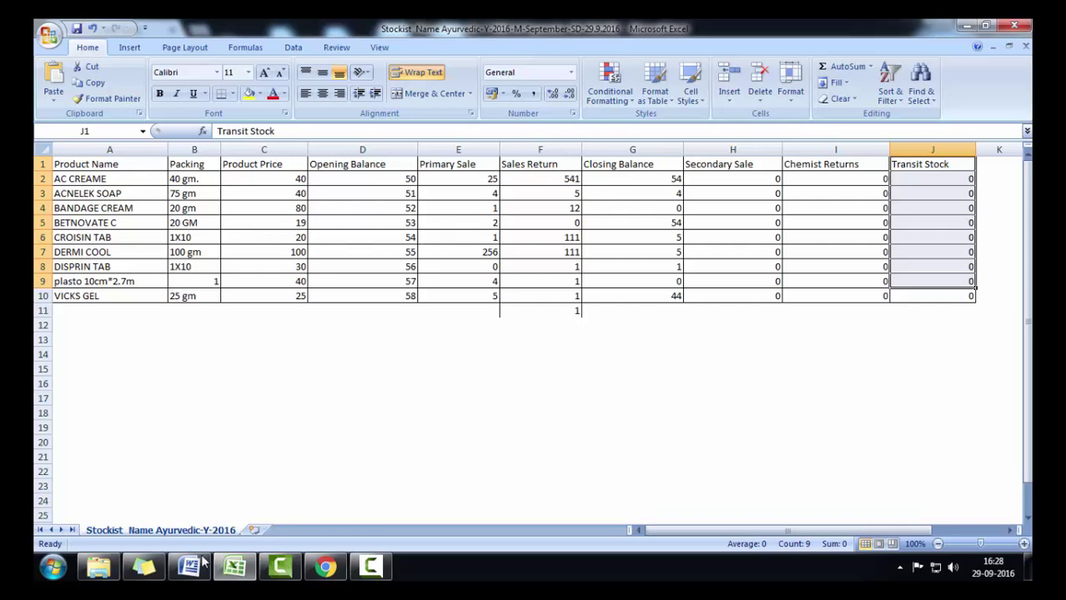
Switch back to Chrome and open the Stock & Sales Report page
mouse_move(324, 571)
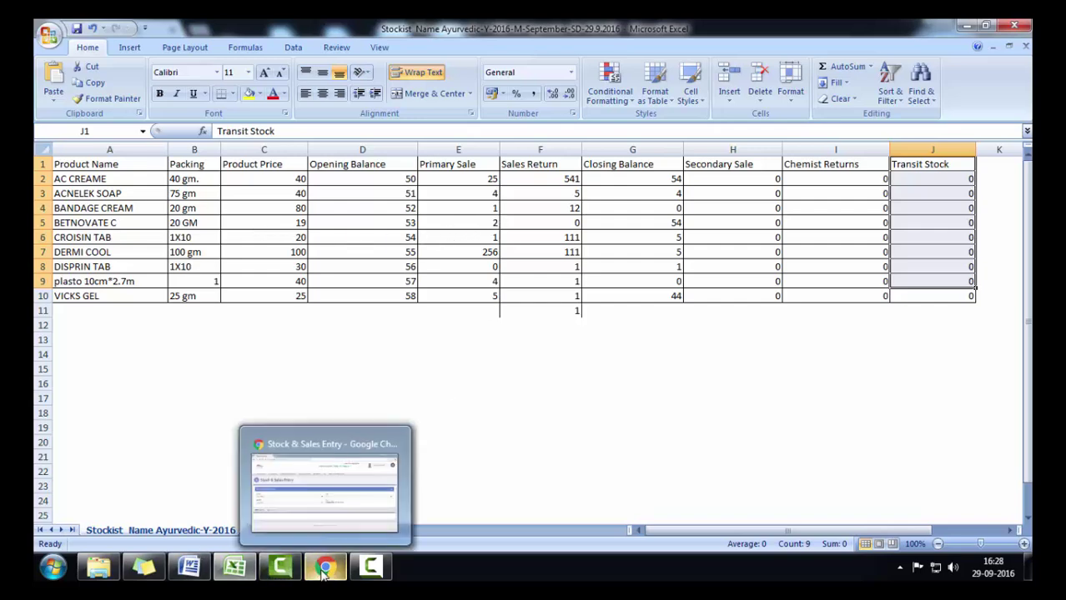
left_click(325, 572)
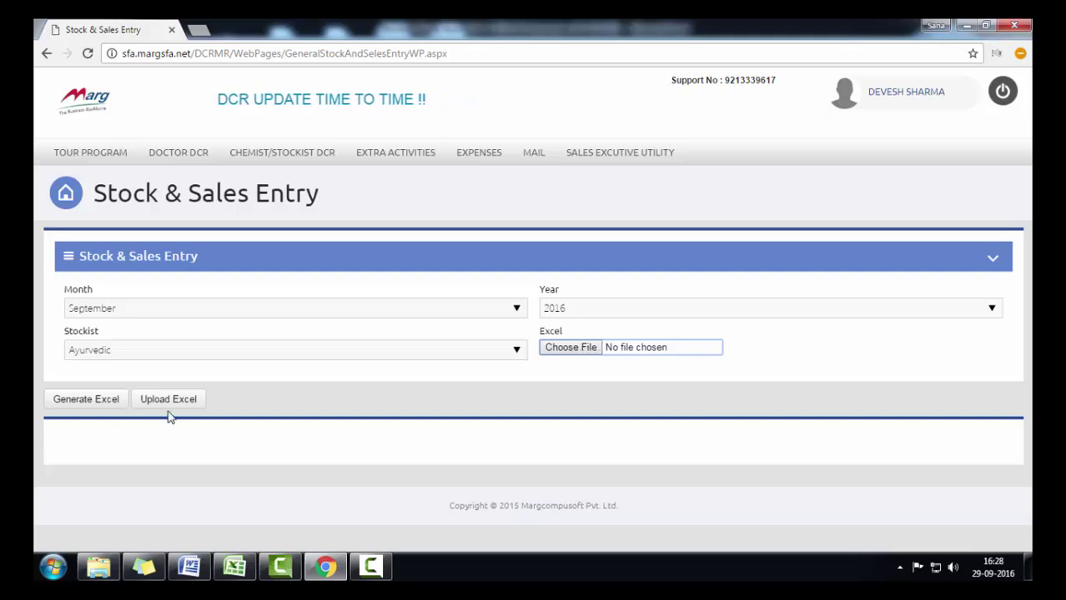
mouse_move(78, 153)
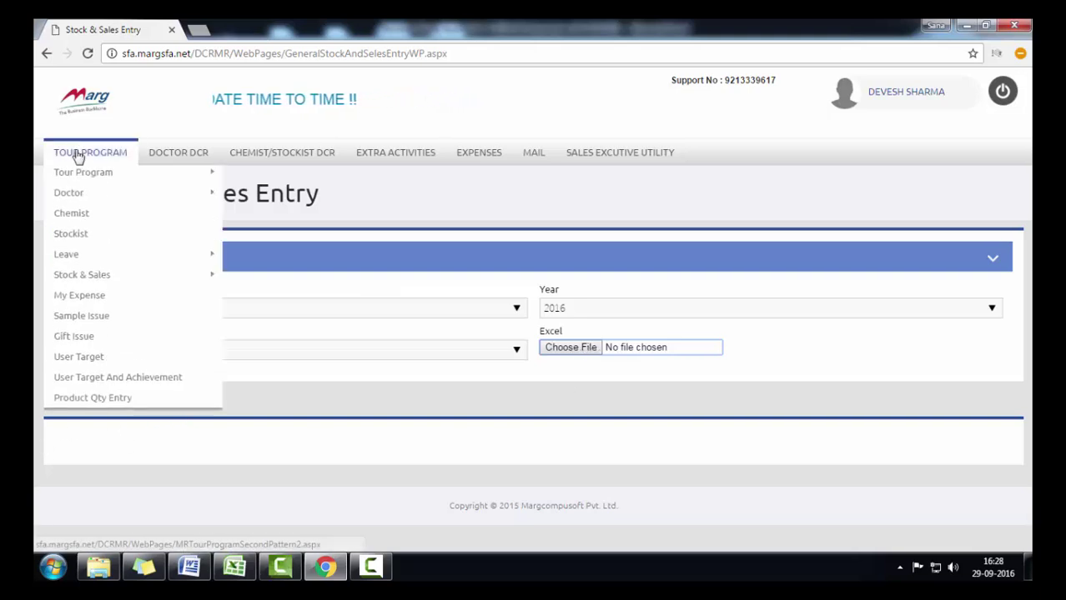
mouse_move(90, 282)
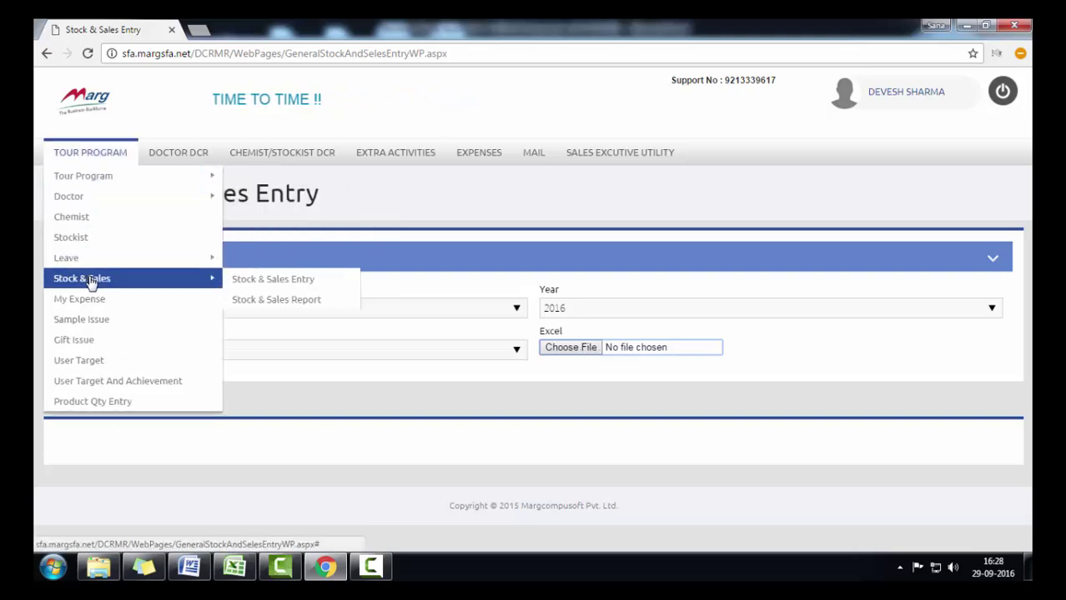
left_click(269, 302)
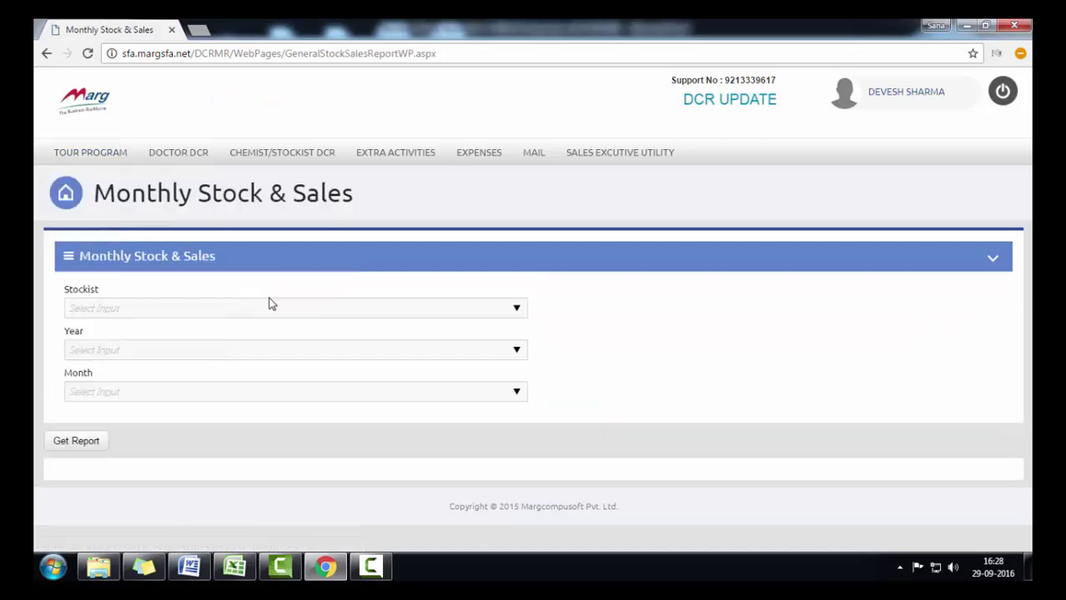
Get the monthly stock and sales report for stockist Ayurvedic, year 2016 and month June, and review its product rows
left_click(131, 313)
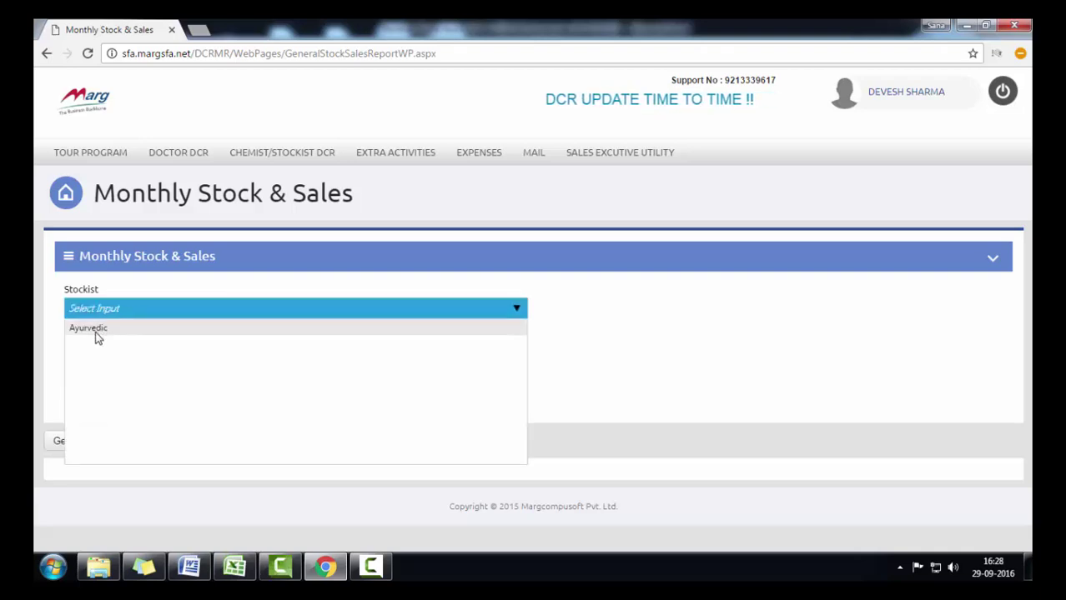
left_click(97, 333)
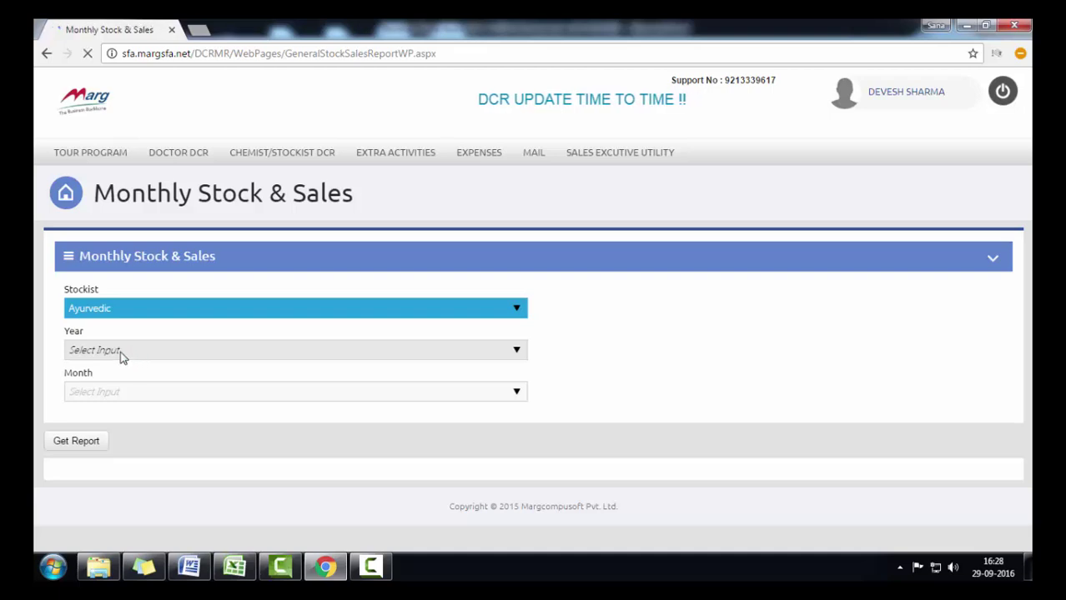
left_click(121, 352)
left_click(91, 414)
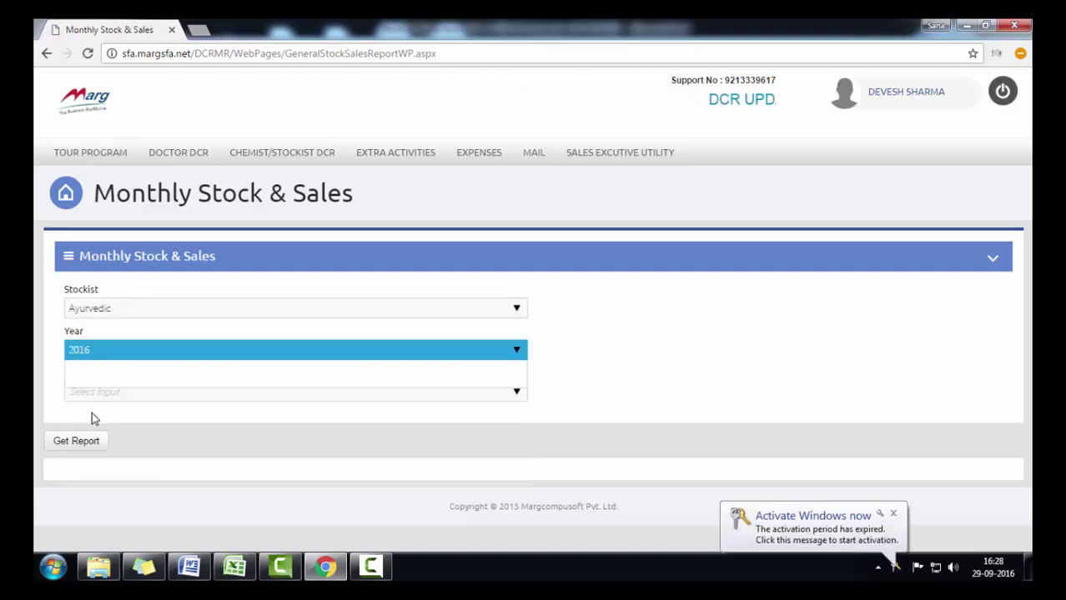
left_click(115, 389)
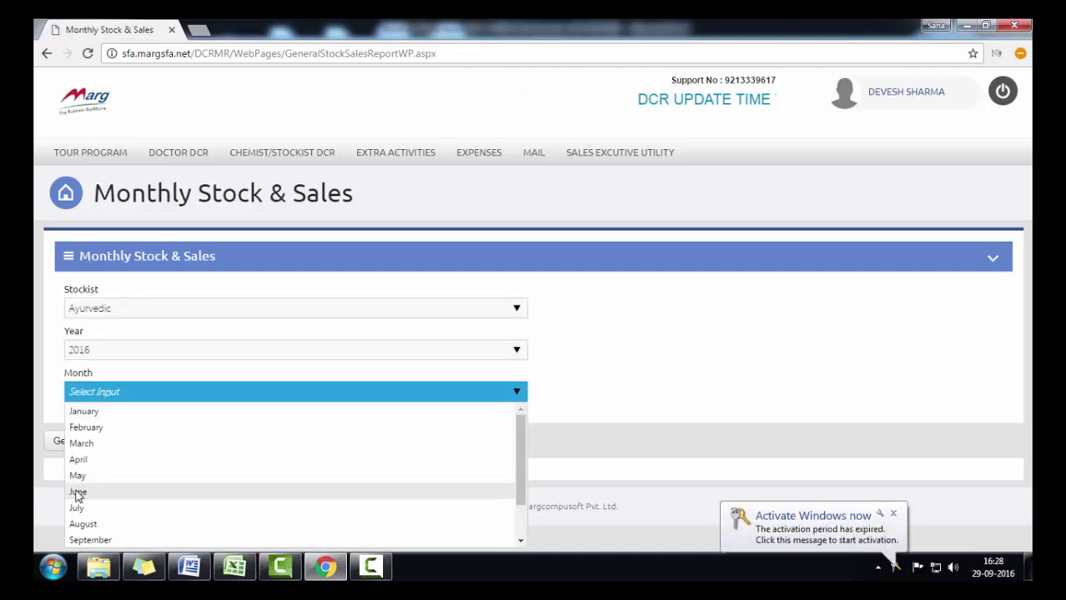
left_click(76, 493)
left_click(62, 442)
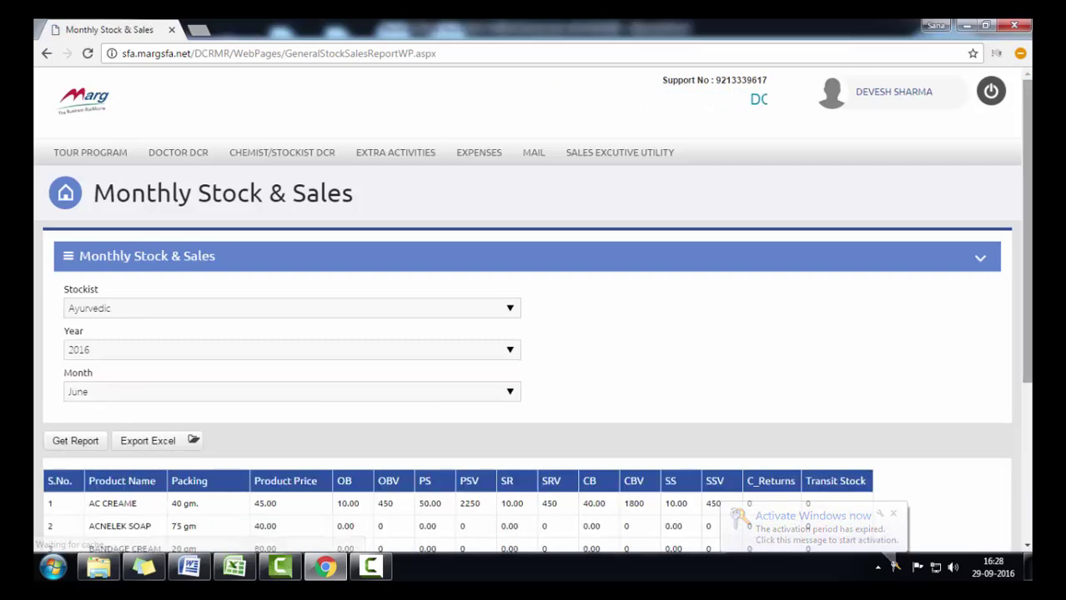
scroll(986, 346, "down", 3)
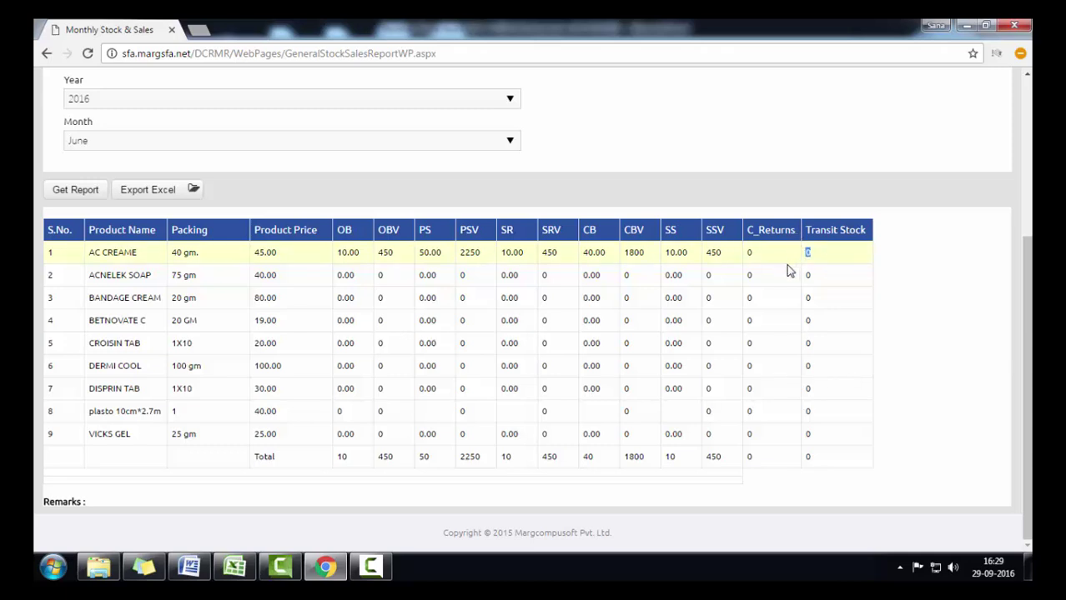
Open the My Expense page and get the expense report for year 2016 and month September
left_click_drag(423, 465, 648, 466)
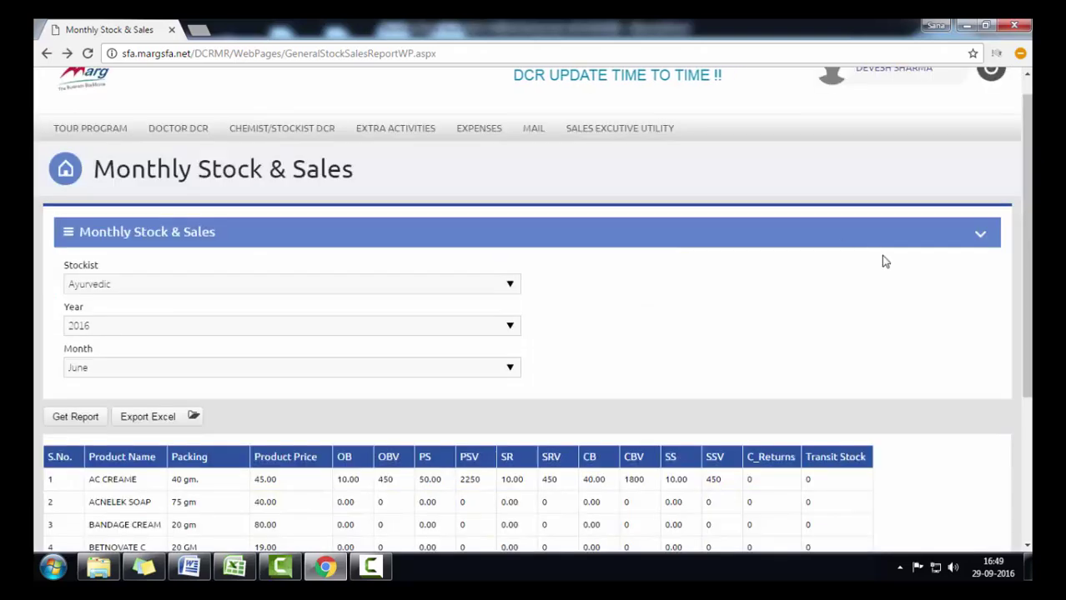
mouse_move(90, 129)
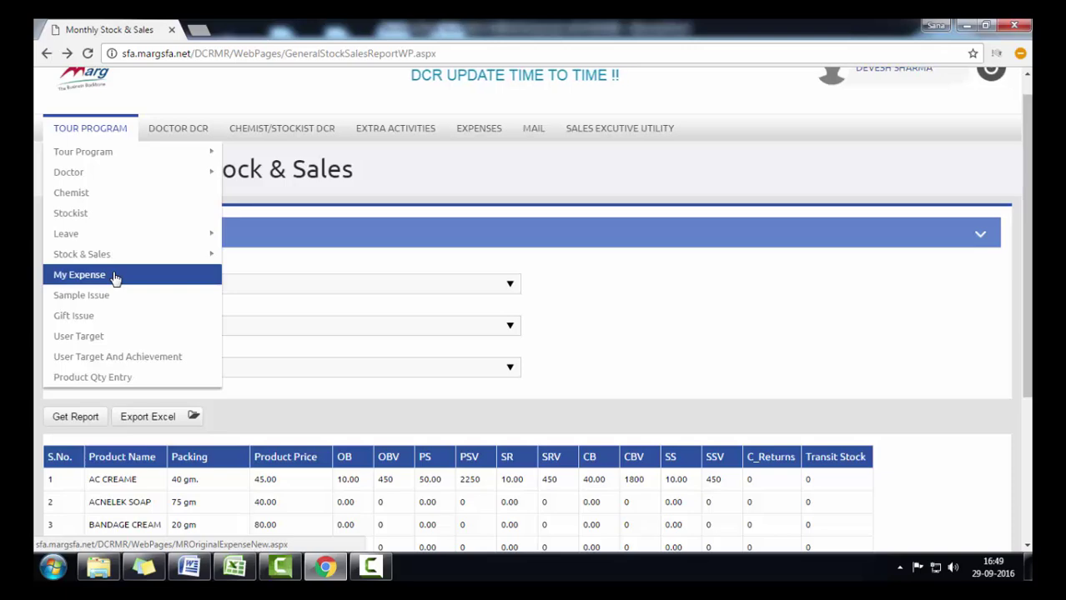
left_click(115, 276)
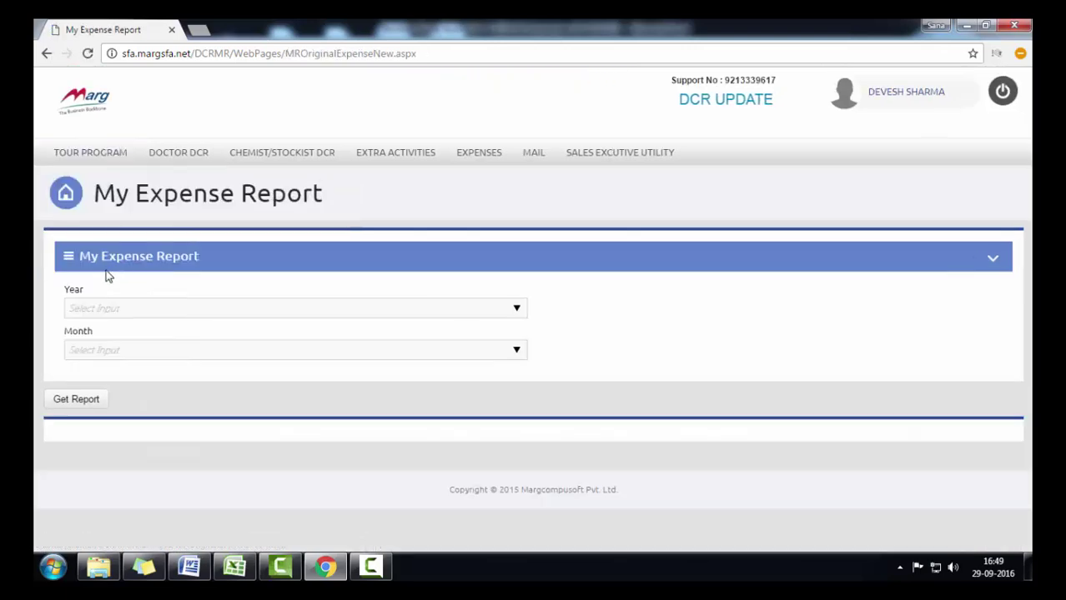
left_click(153, 311)
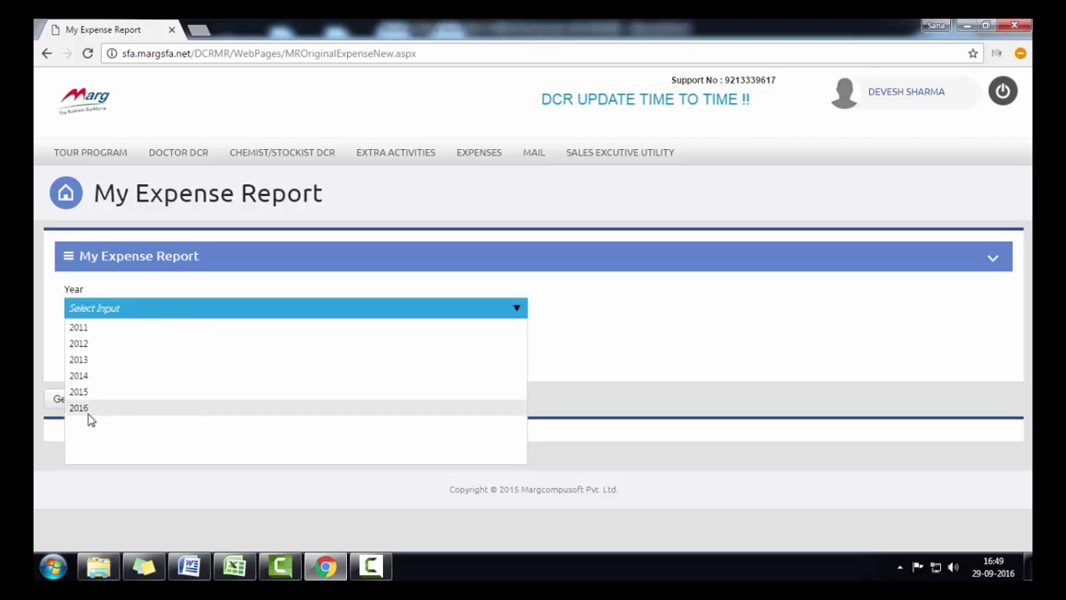
left_click(88, 409)
left_click(117, 352)
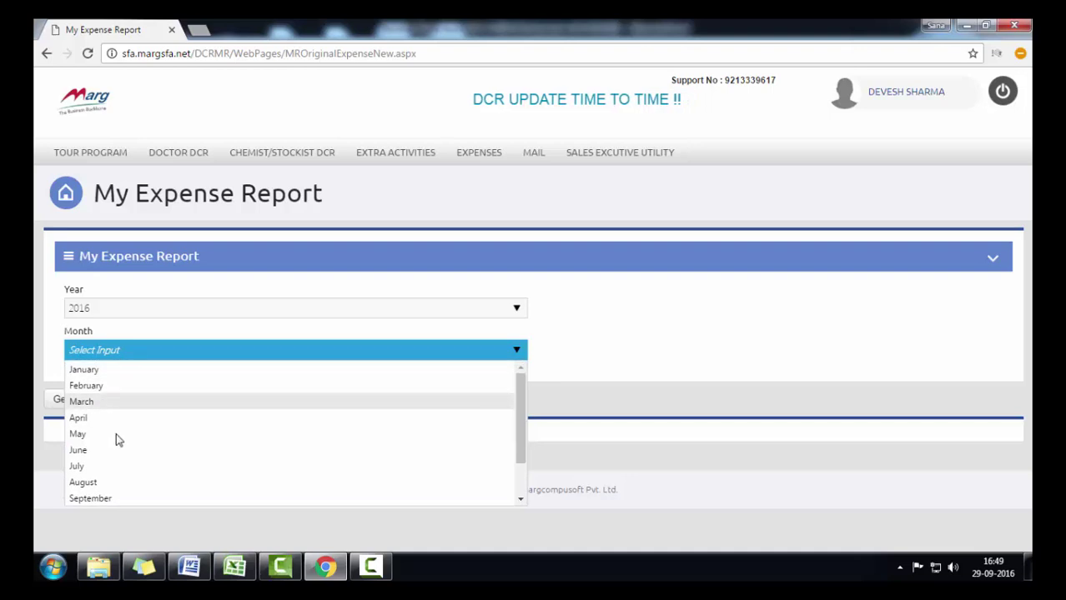
left_click(105, 499)
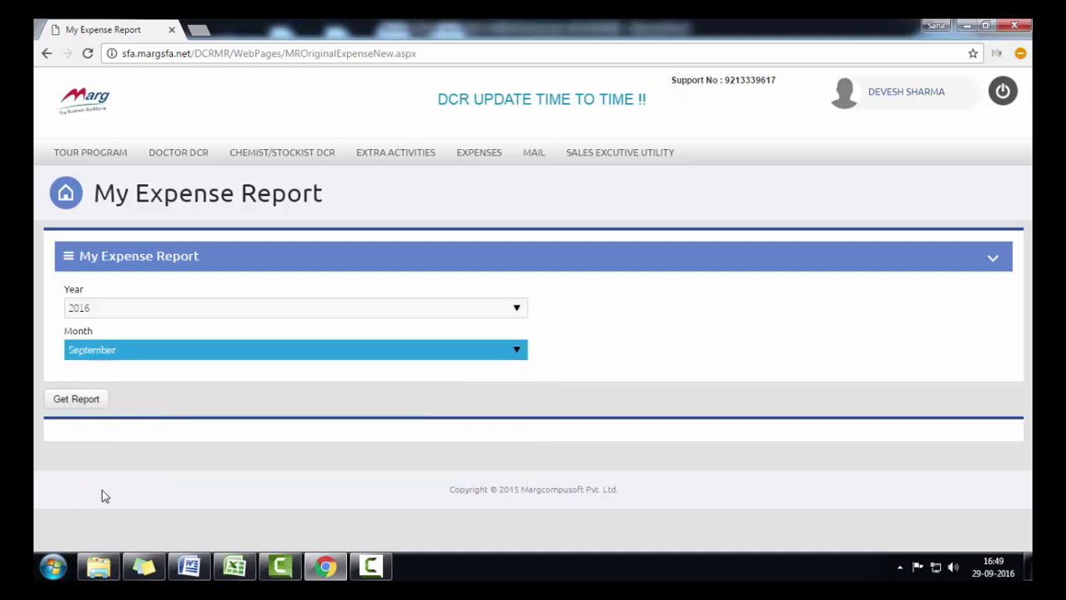
left_click(76, 399)
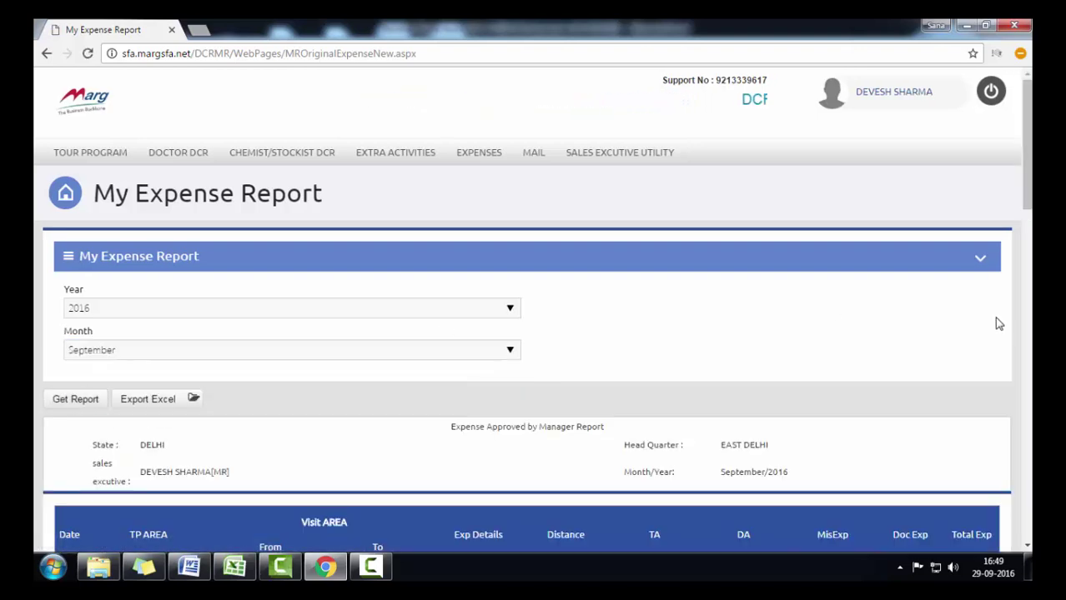
Examine the expense report's tour area, visit area, expense details, distance, TA, DA, miscellaneous, doctor and total expense columns
left_click_drag(1027, 213, 1027, 330)
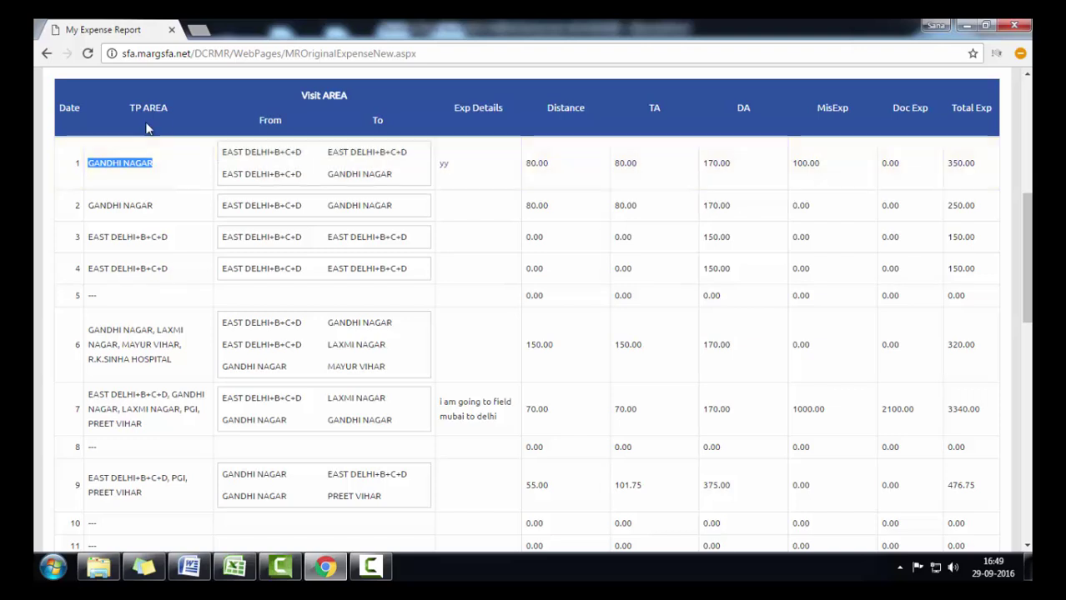
left_click(301, 96)
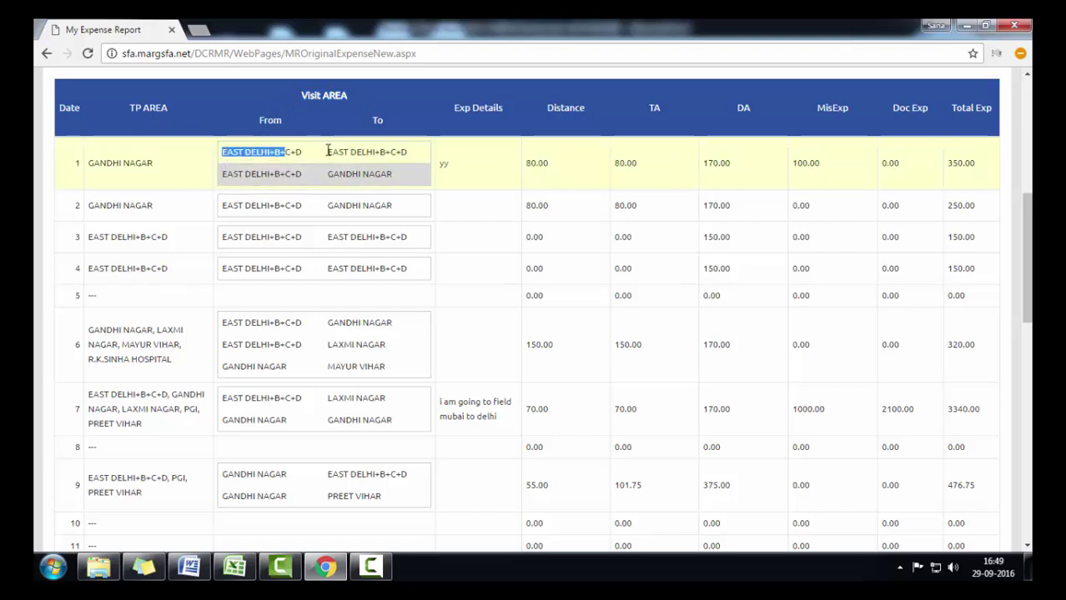
left_click_drag(327, 151, 501, 122)
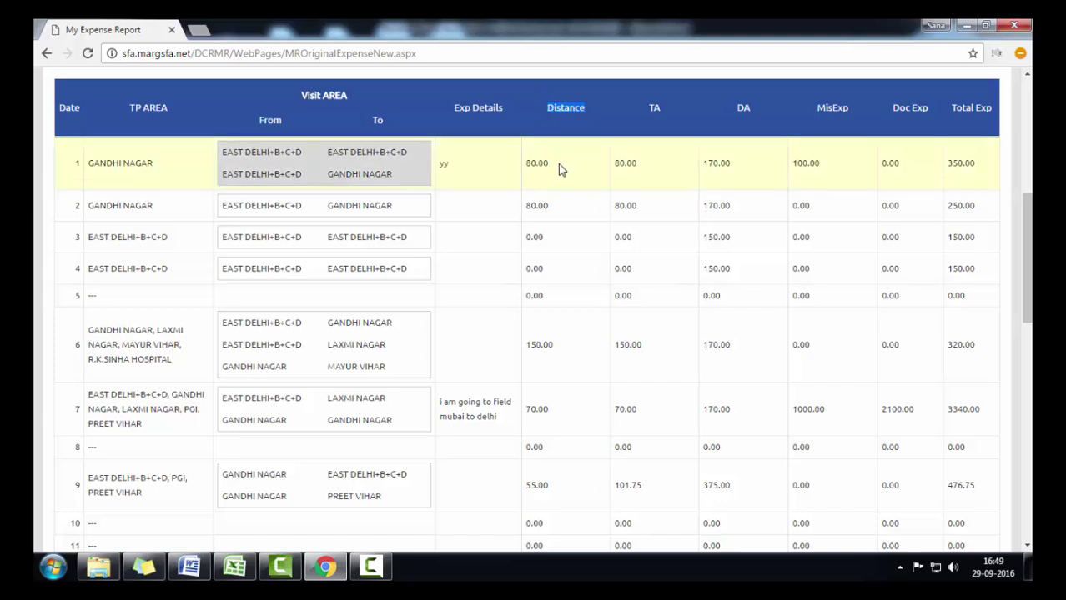
left_click_drag(559, 165, 526, 159)
left_click_drag(757, 110, 728, 107)
left_click(853, 112)
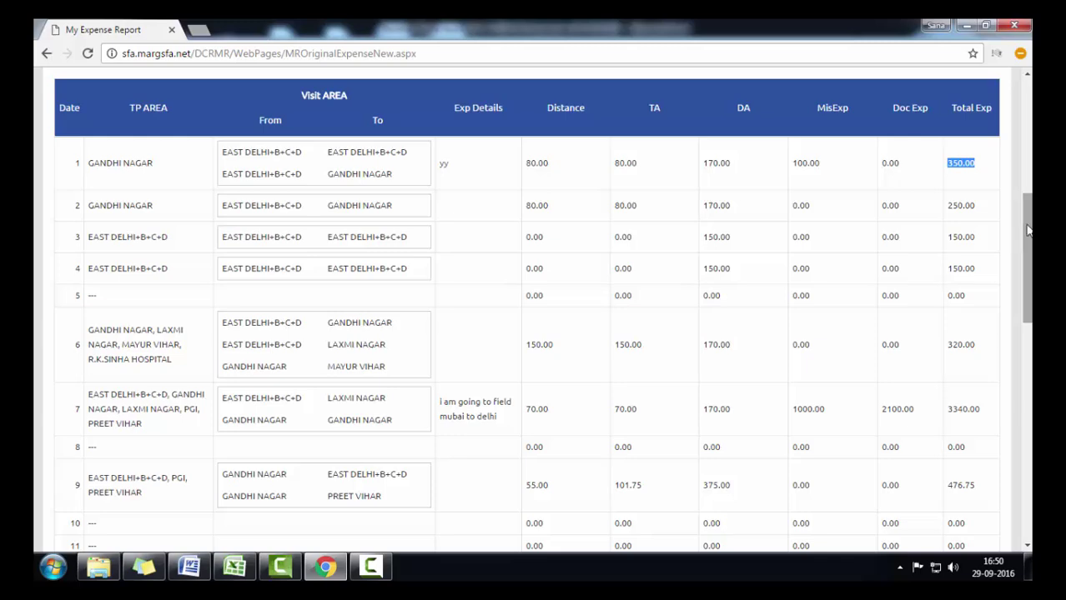
Review the expense report's monthly totals row and the combined total with fixed expenses
left_click_drag(1027, 231, 1023, 460)
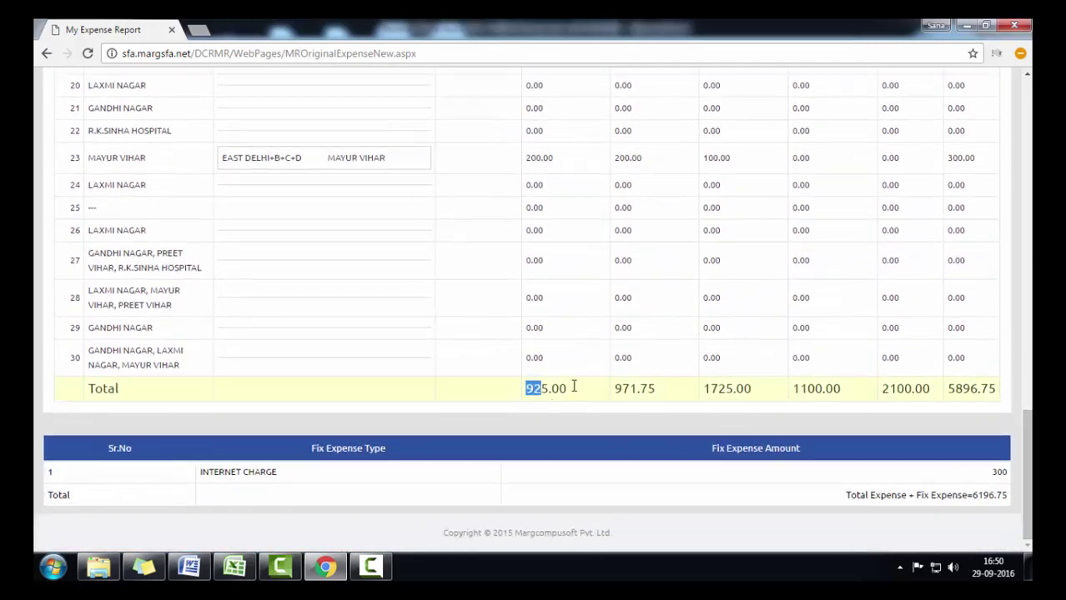
left_click_drag(574, 387, 744, 448)
left_click(707, 433)
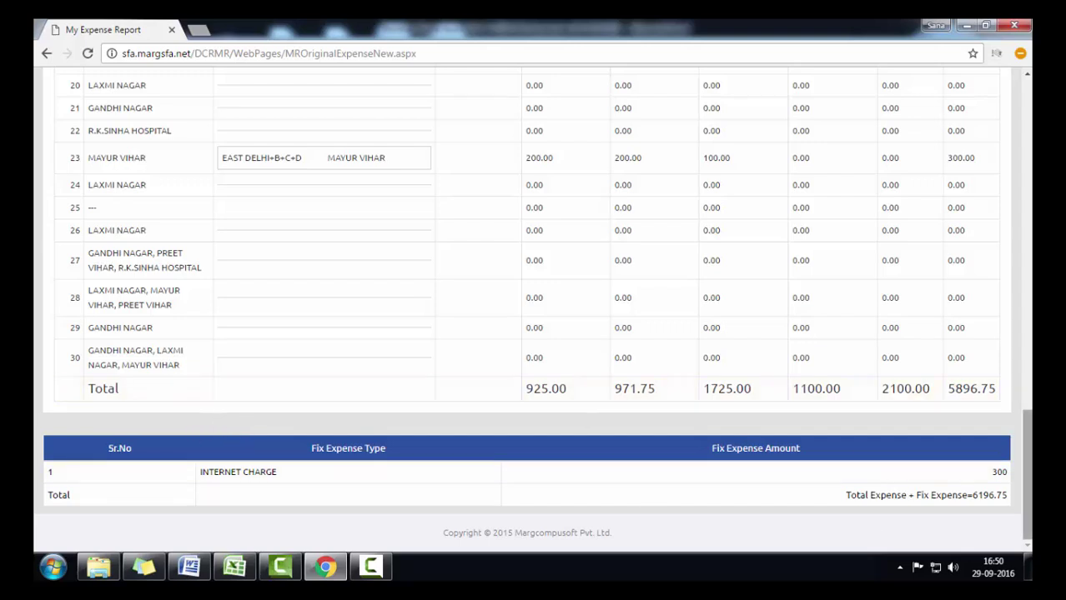
left_click_drag(848, 498, 949, 494)
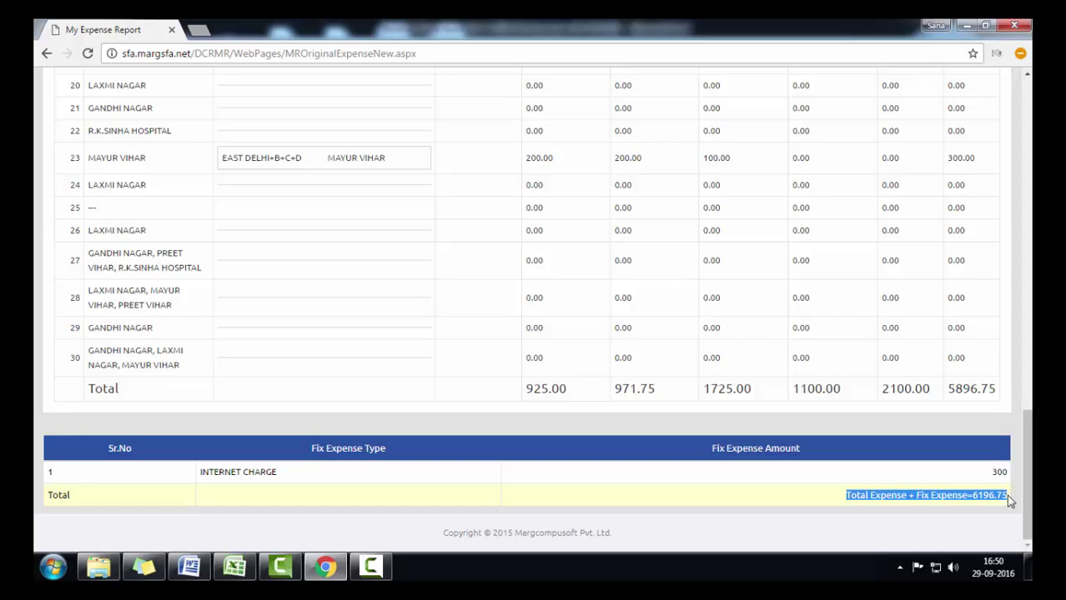
Open the Sample Issue page and get the report for year 2016 and month September
scroll(278, 287, "up", 15)
mouse_move(90, 153)
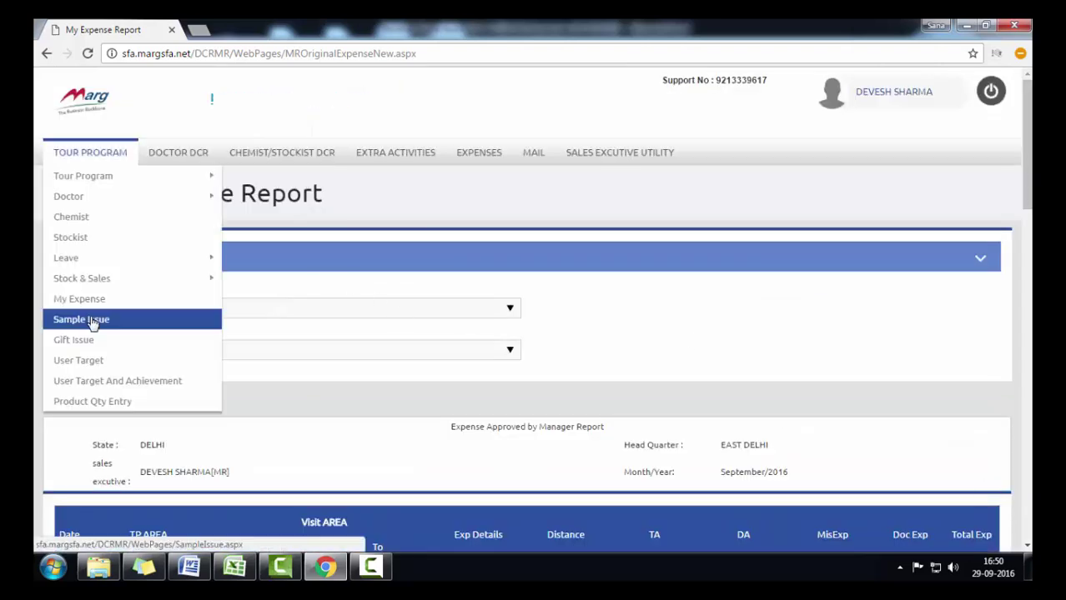
left_click(97, 321)
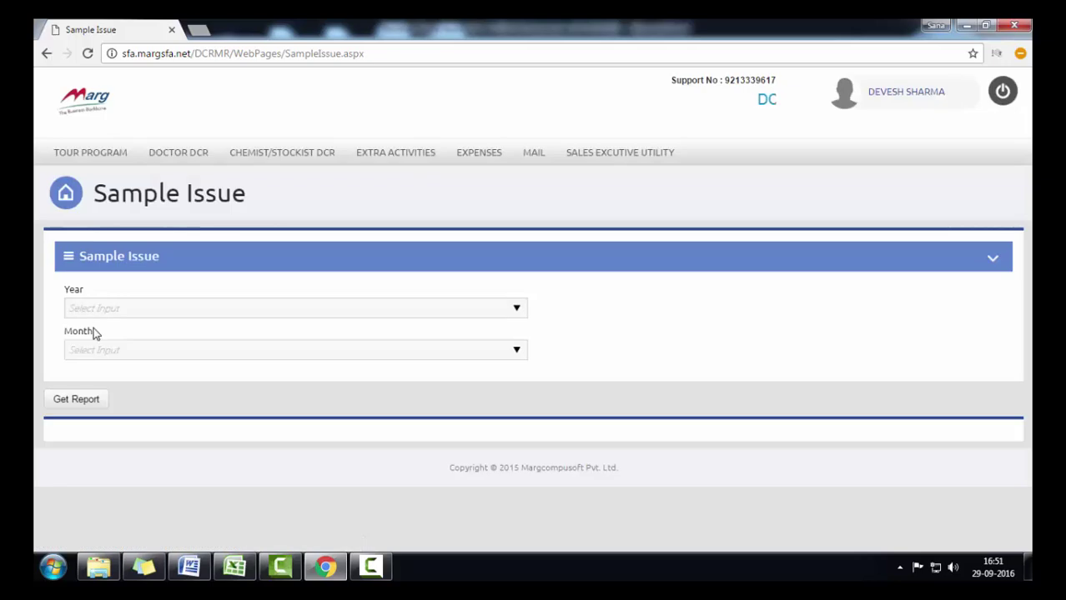
left_click(156, 310)
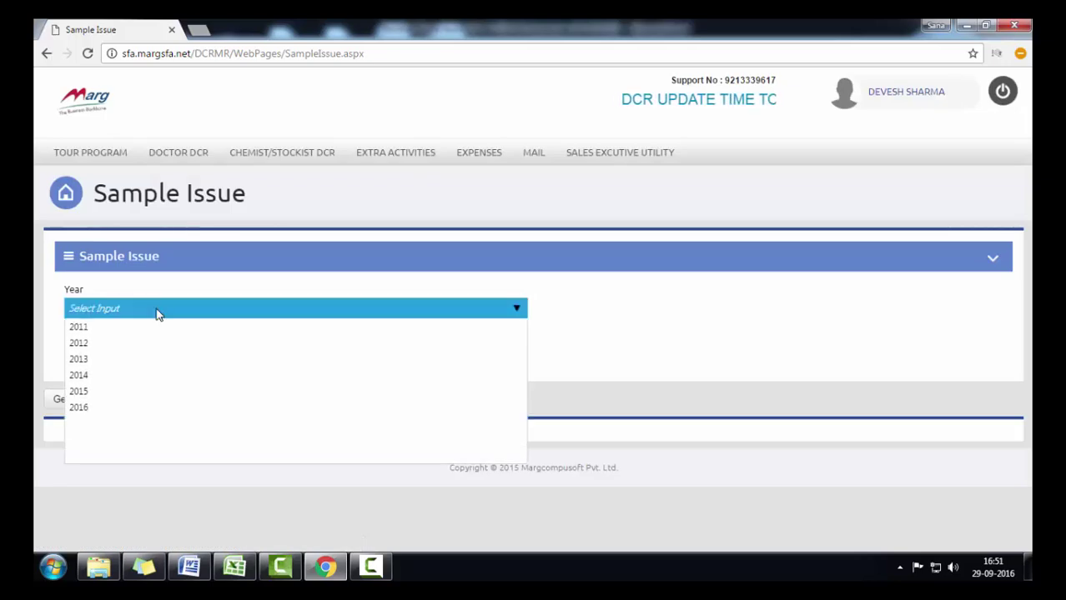
left_click(78, 409)
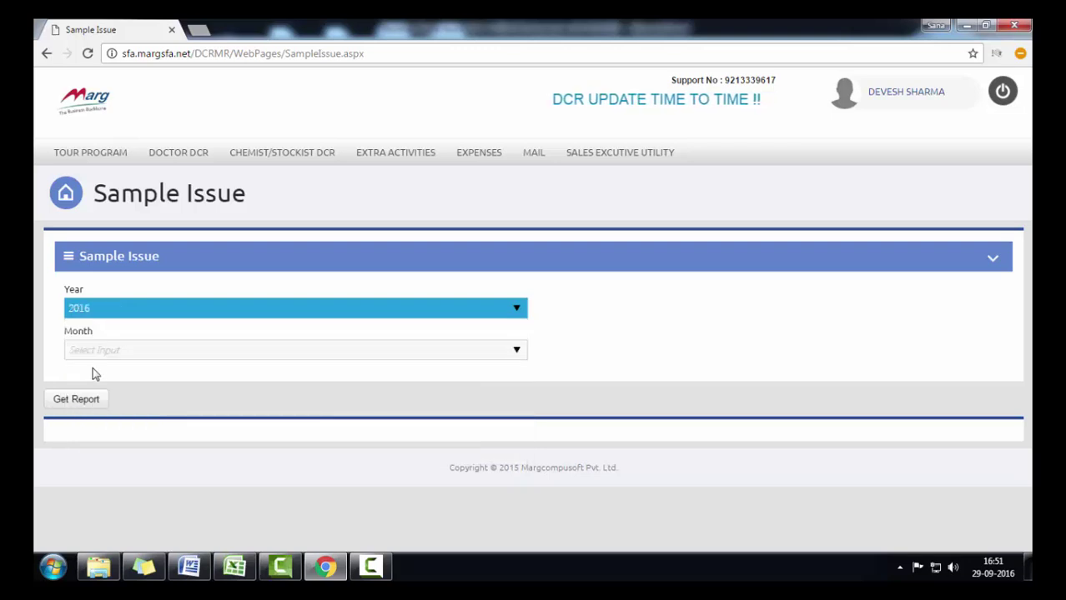
left_click(109, 351)
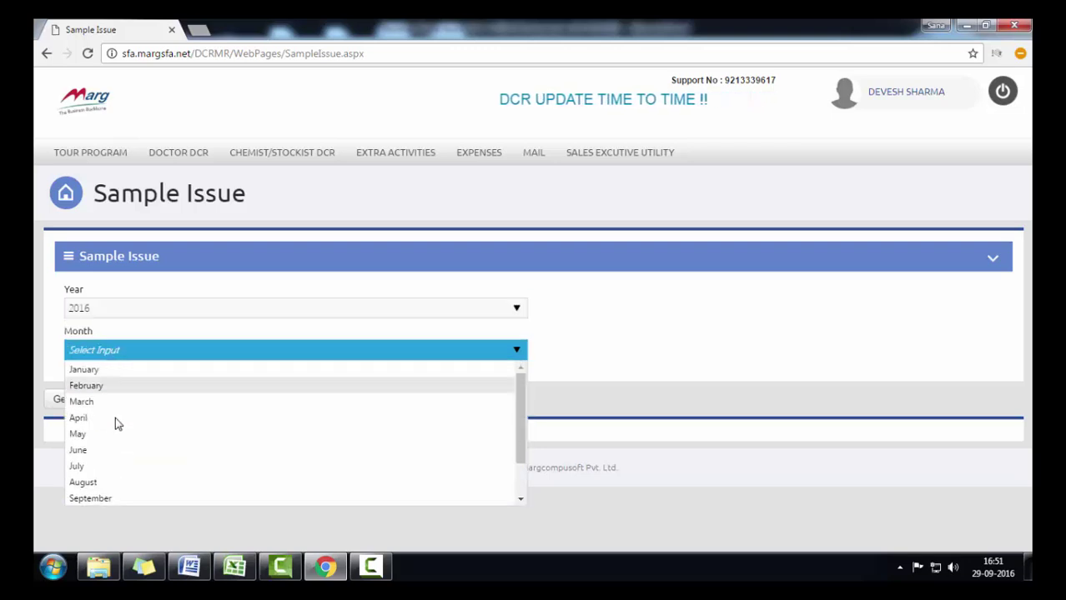
left_click(96, 499)
left_click(74, 400)
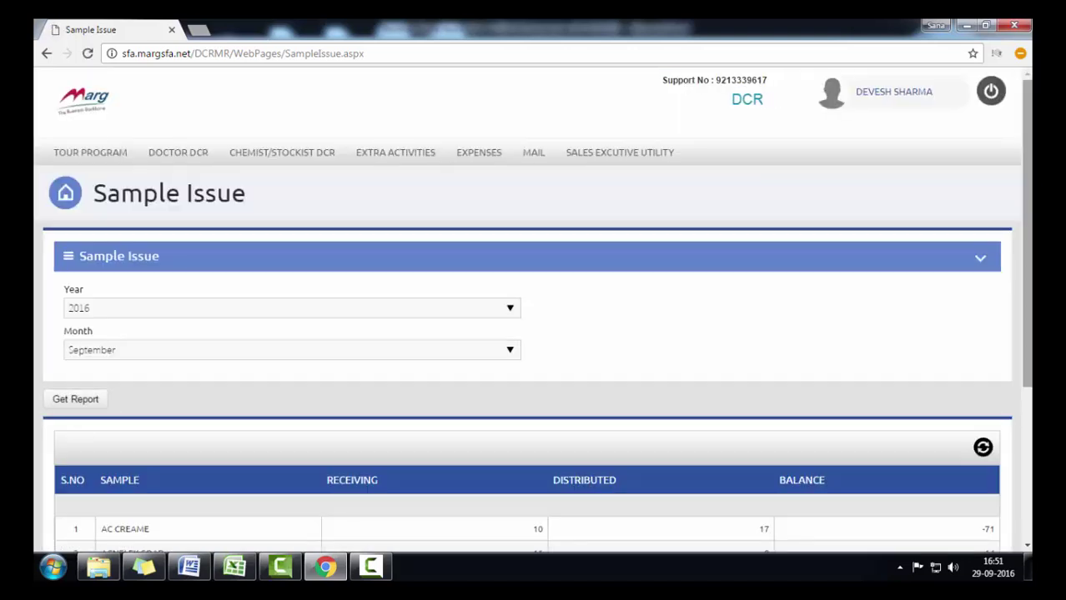
Examine the receiving, distributed and balance columns for the products in the sample issue report
left_click_drag(1026, 301, 1027, 452)
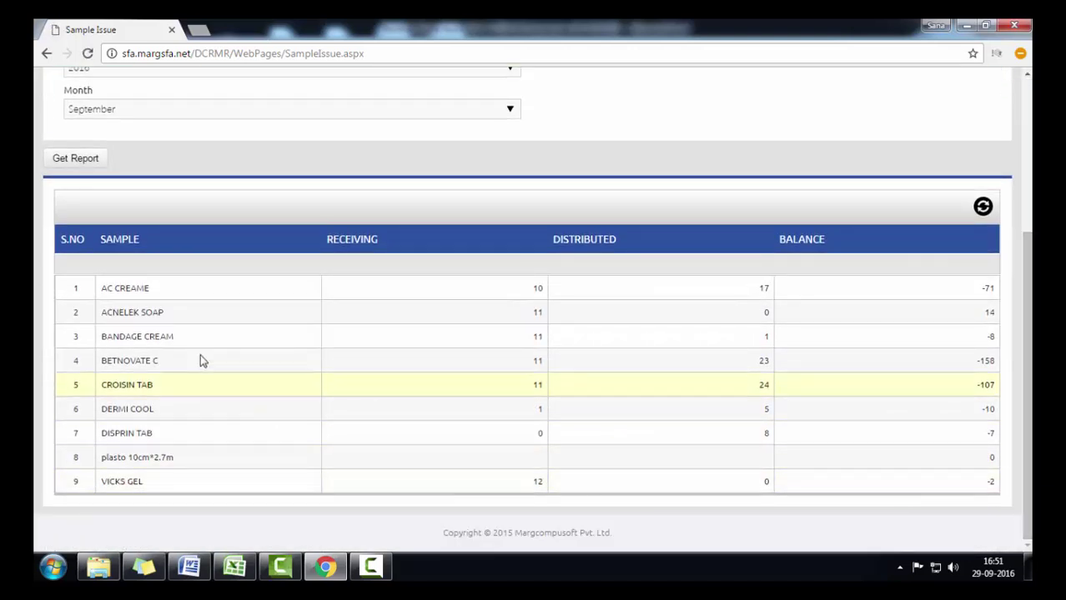
left_click_drag(144, 304, 351, 255)
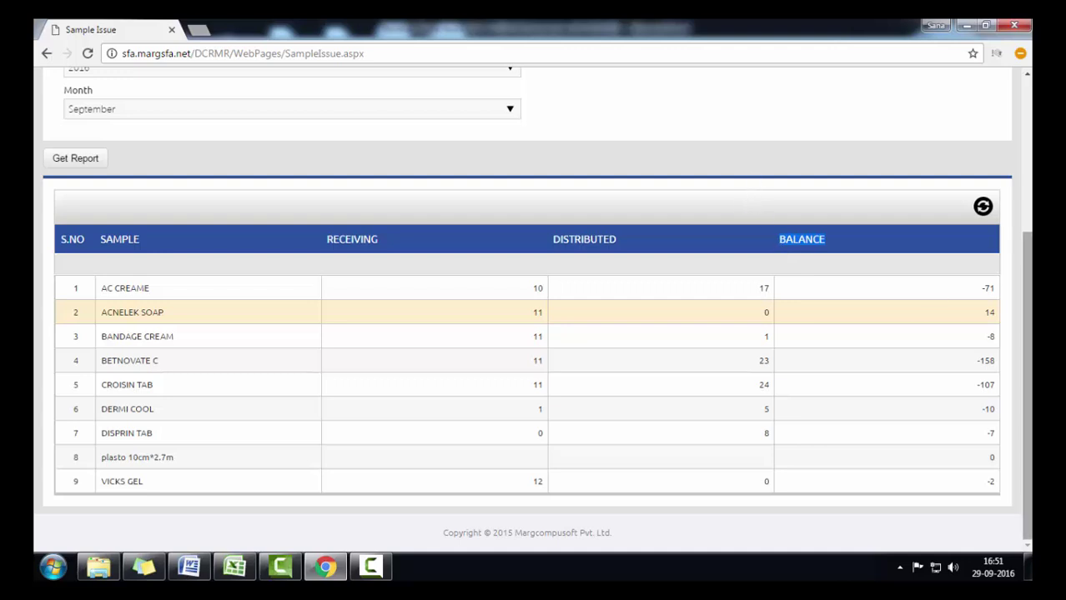
left_click_drag(532, 289, 538, 290)
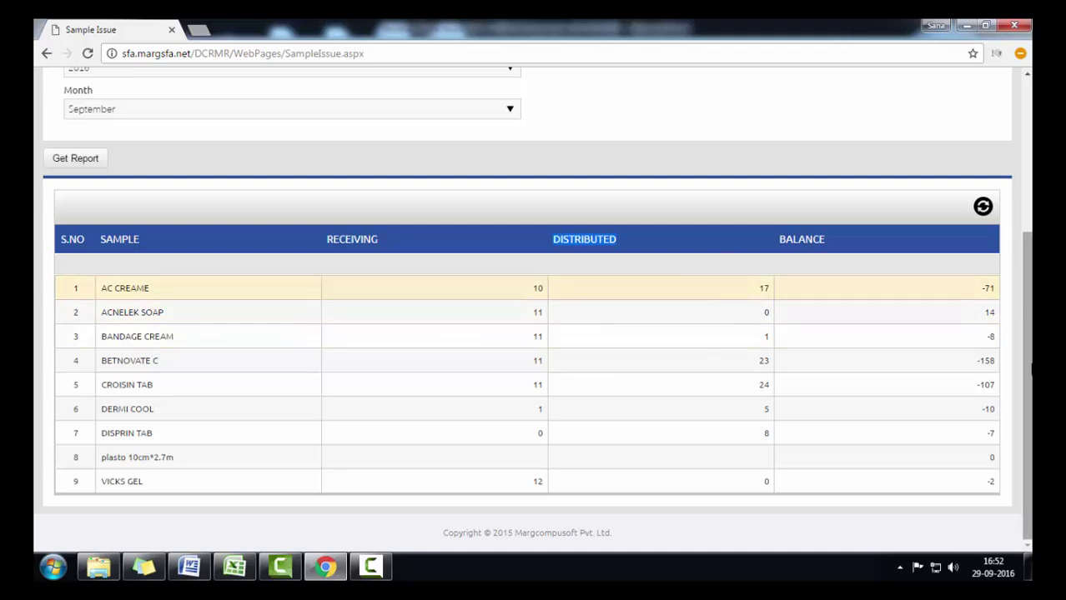
Open the Gift Issue page, get the report for September 2016 and review its receiving, distributed and balance columns
scroll(1031, 370, "up", 3)
mouse_move(90, 153)
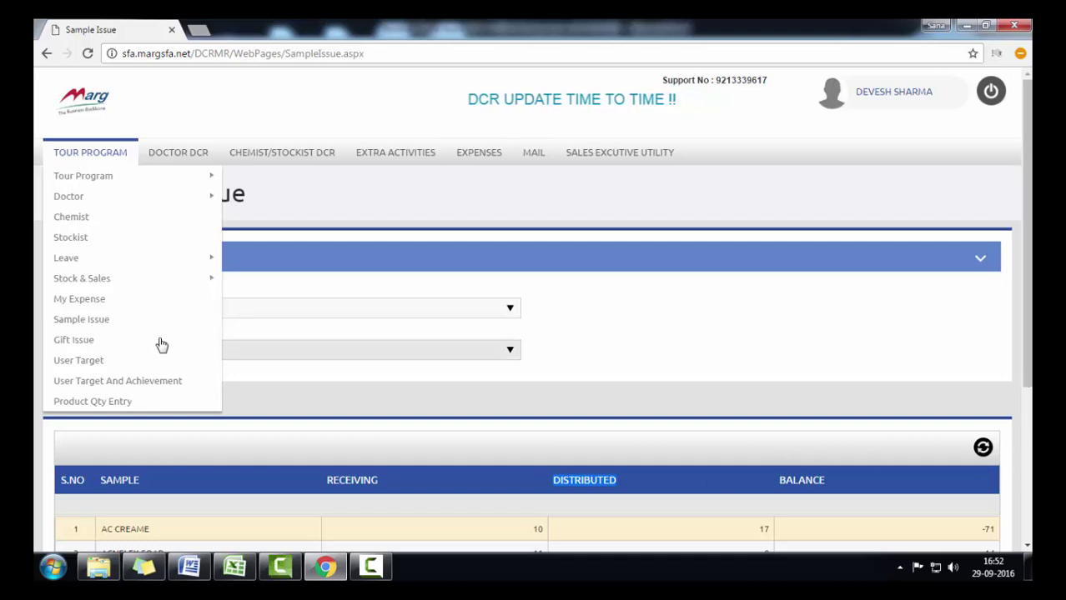
left_click(98, 344)
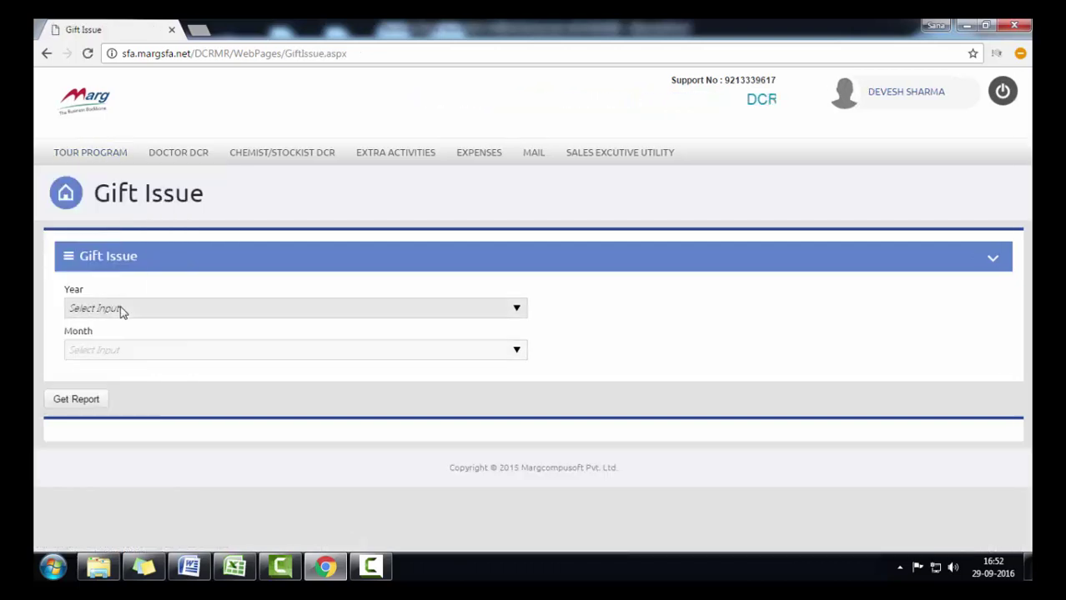
left_click(90, 309)
left_click(87, 408)
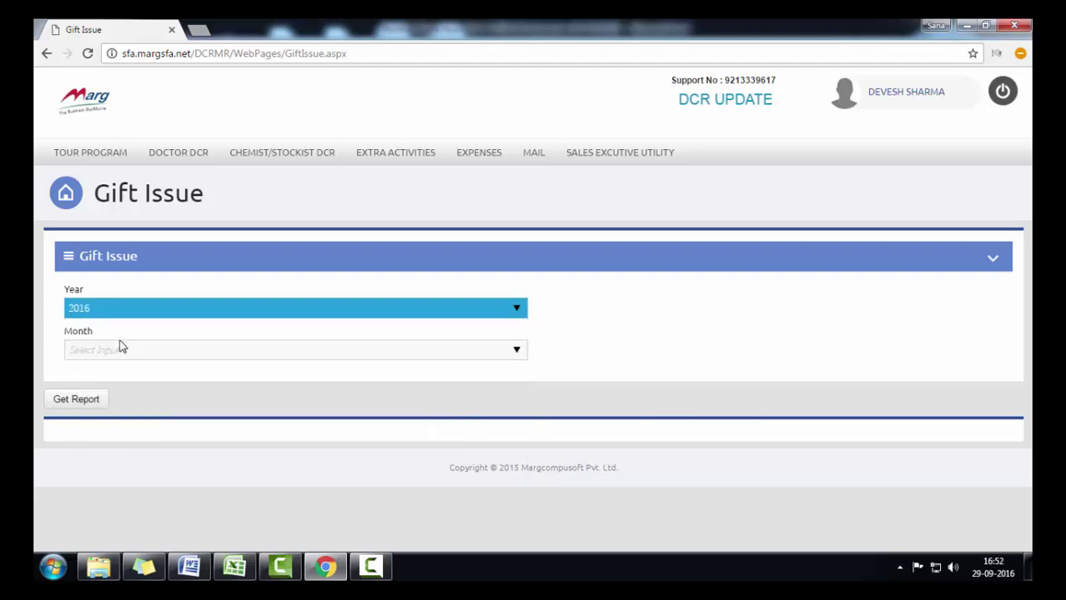
left_click(122, 352)
left_click(90, 498)
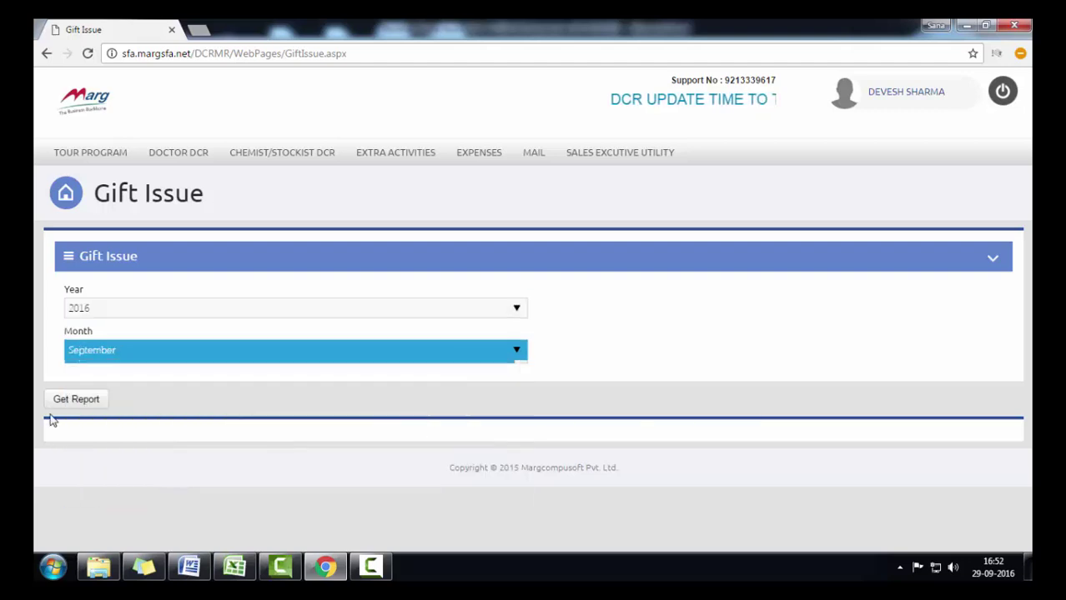
left_click(73, 400)
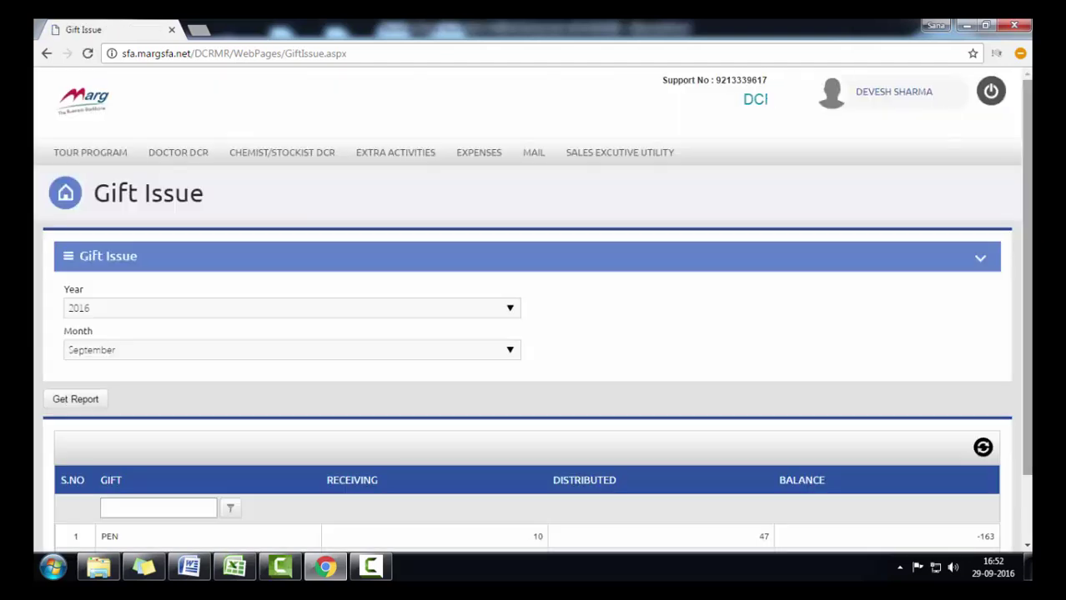
scroll(1011, 289, "down", 1)
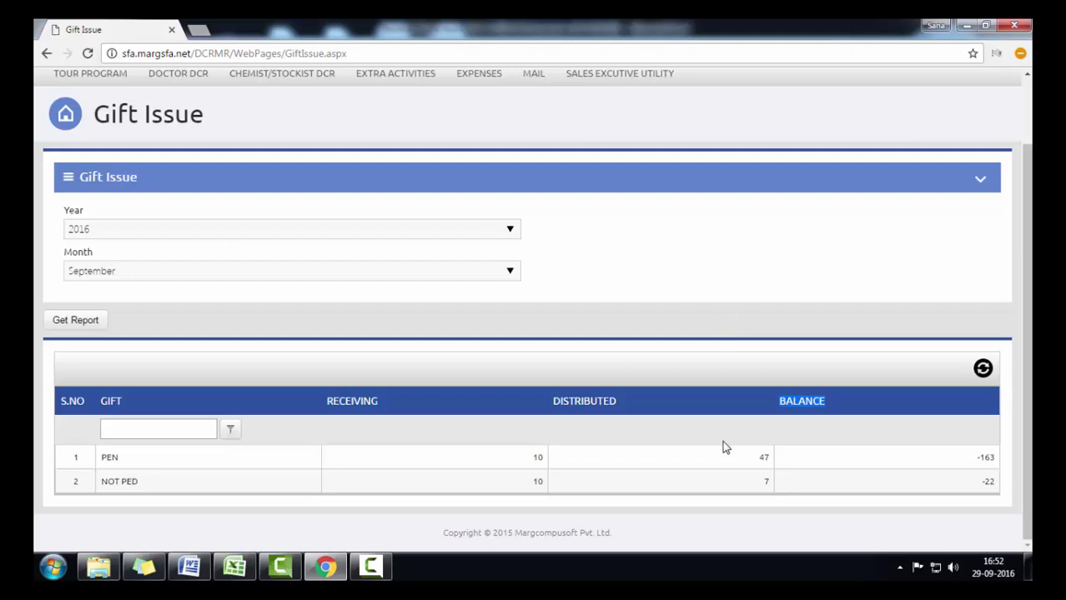
Leave the gift issue report and open the User Target page
scroll(723, 448, "up", 2)
left_click(67, 340)
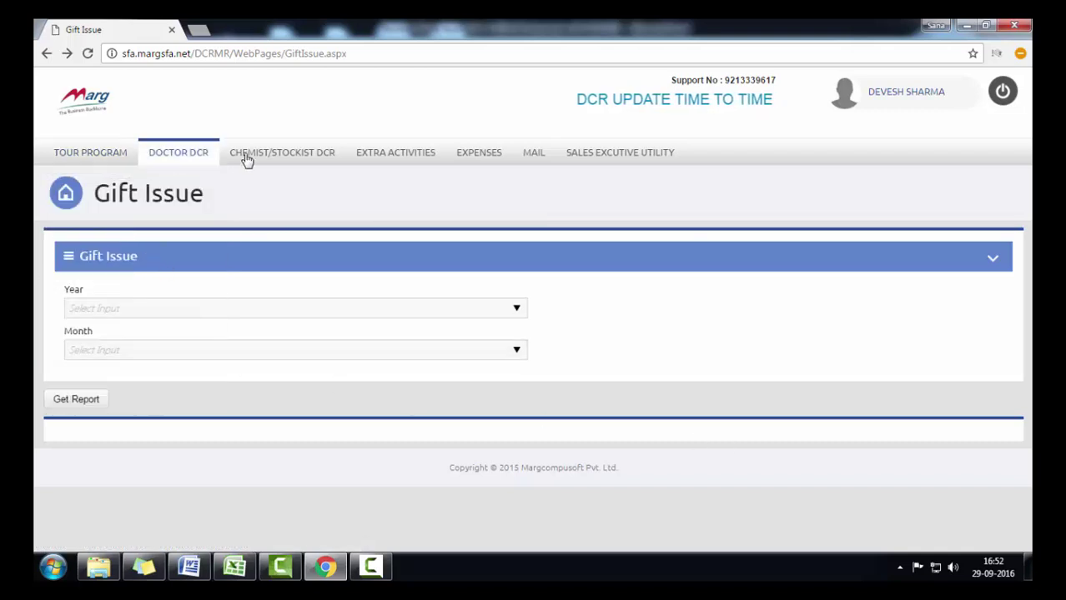
mouse_move(65, 150)
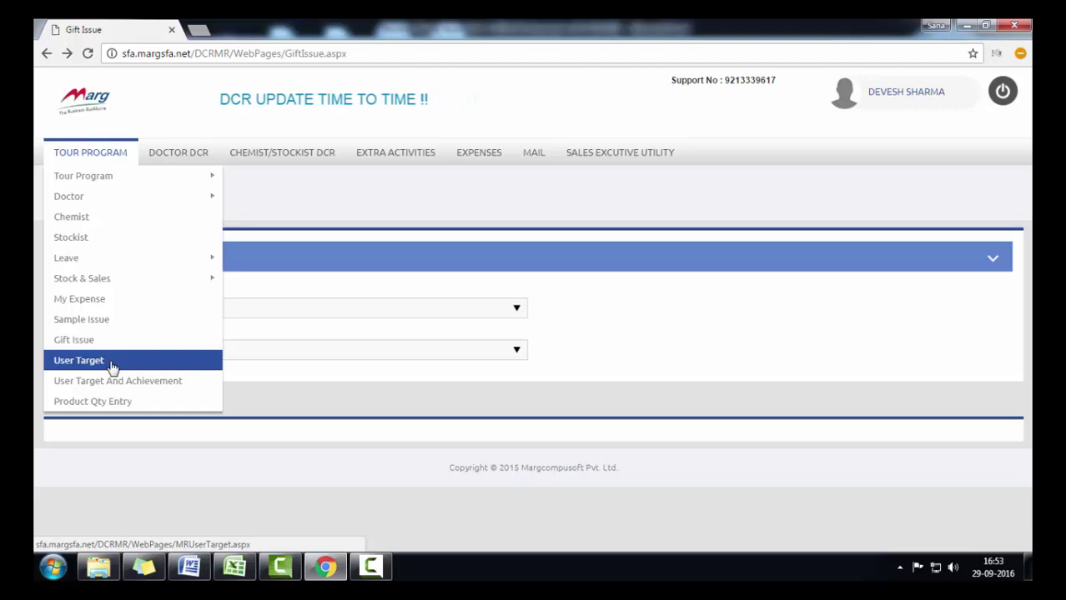
left_click(113, 363)
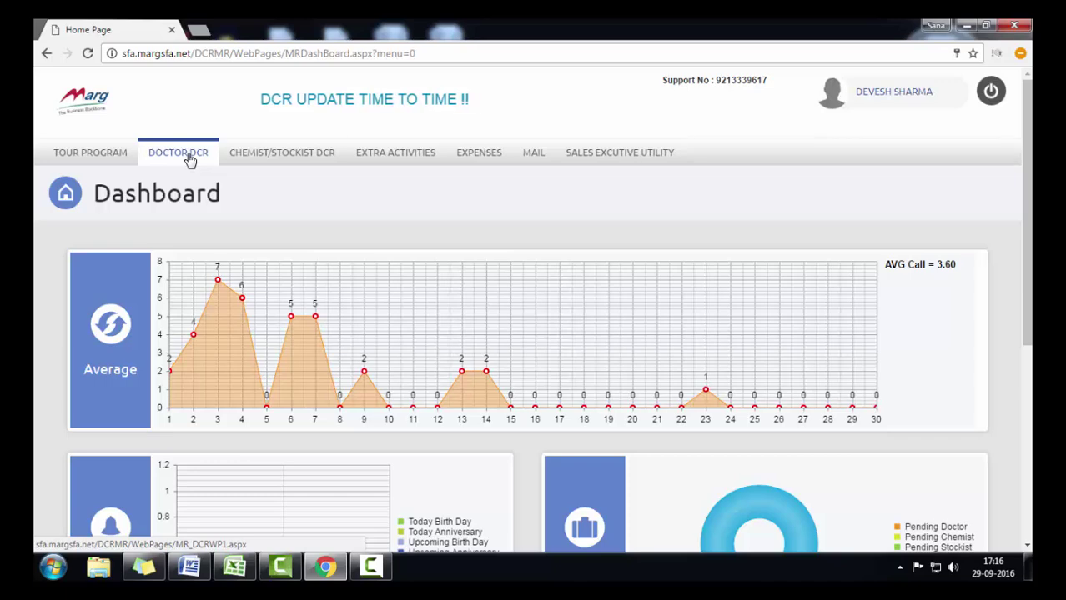
Open the Doctor DCR page and look over its calendar, area, visit type, doctor and visit-with sections
left_click(188, 154)
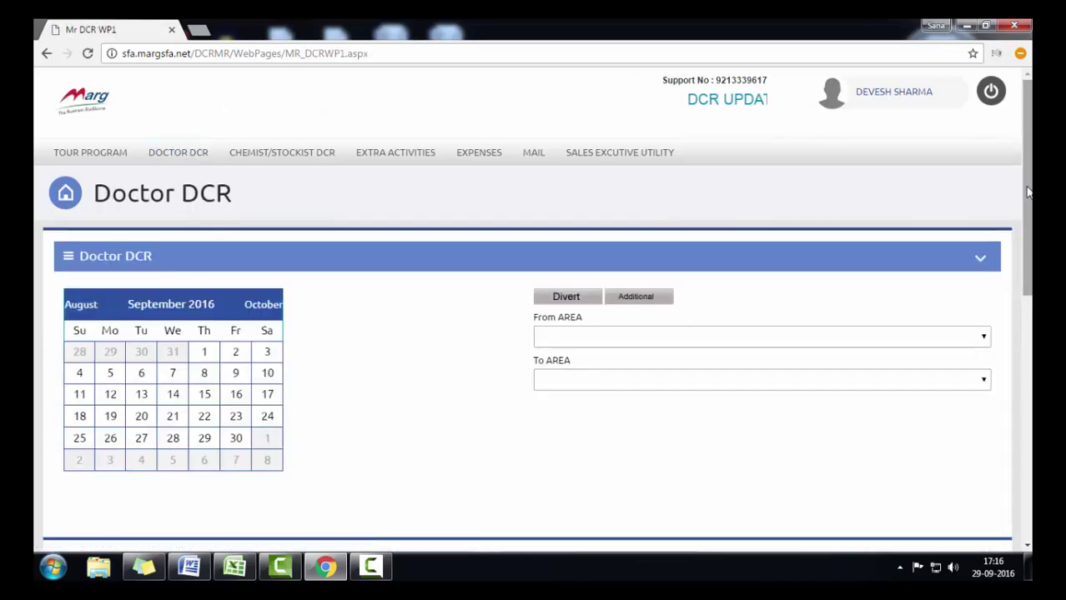
left_click_drag(1027, 192, 1031, 257)
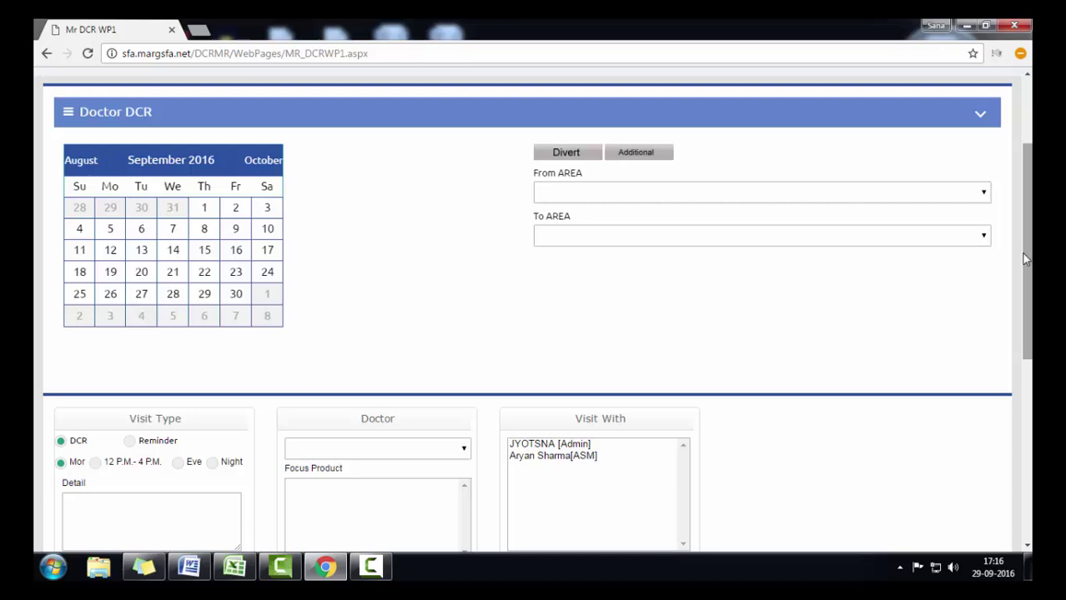
left_click_drag(1021, 254, 1023, 191)
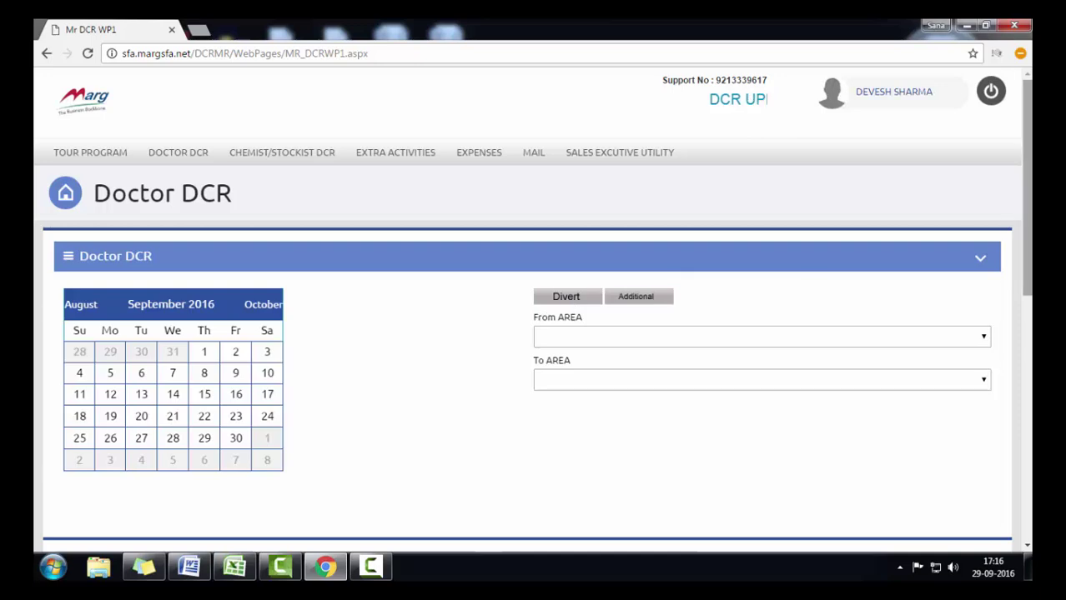
Review the Doctor DCR form from the calendar and area fields down to the visit details and product section
scroll(532, 309, "down", 3)
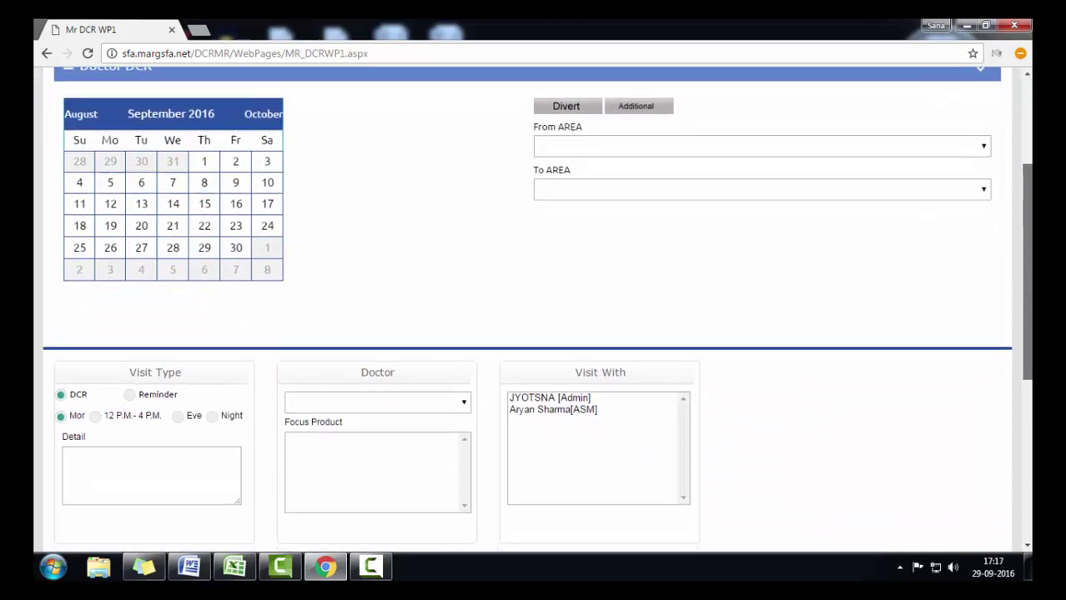
scroll(573, 299, "up", 3)
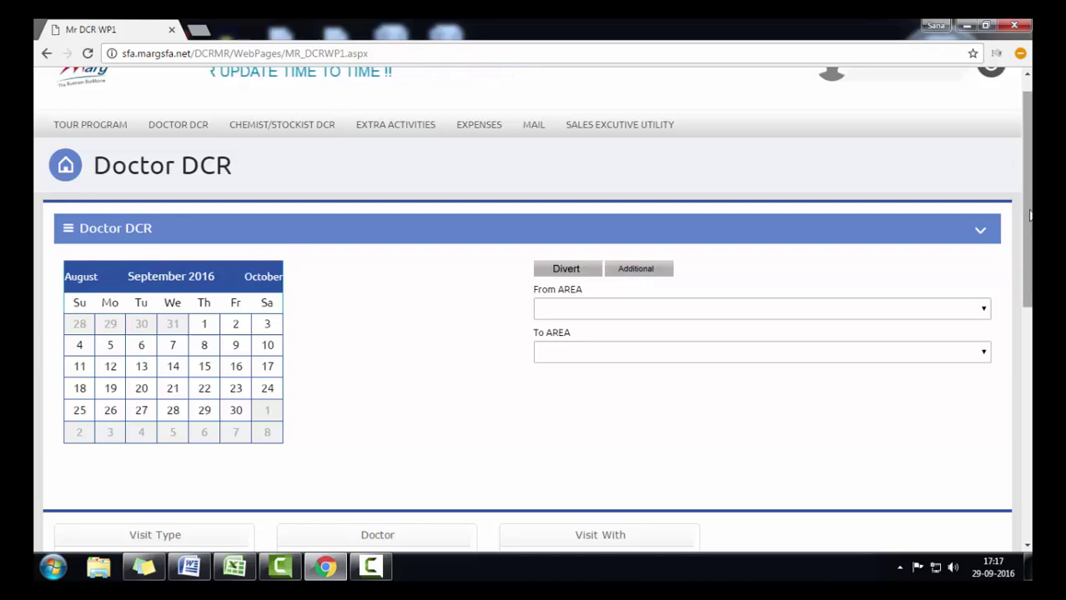
left_click_drag(1027, 215, 1027, 302)
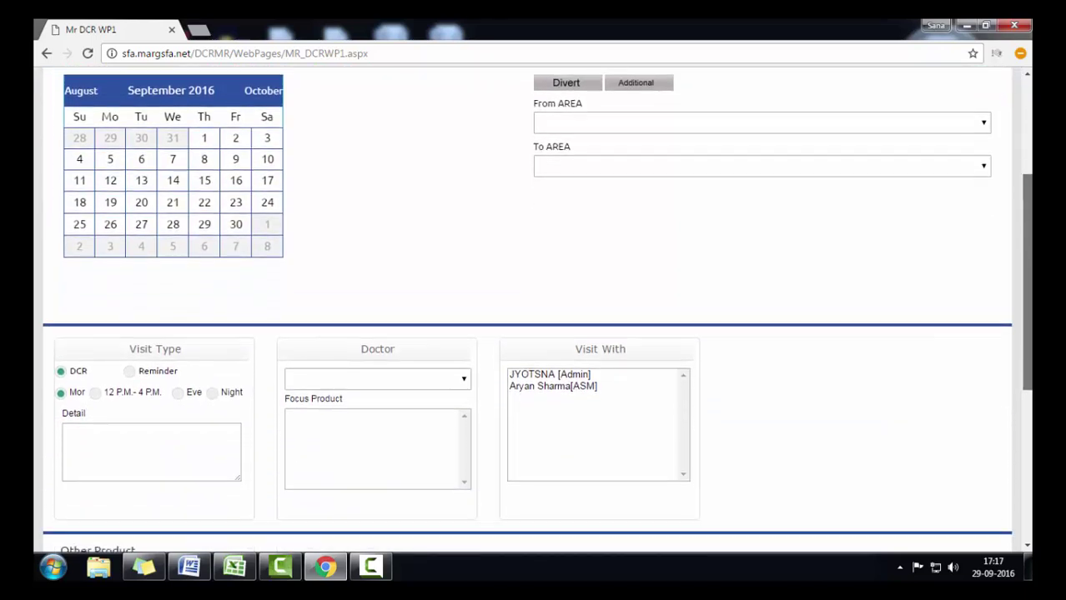
scroll(1001, 264, "up", 3)
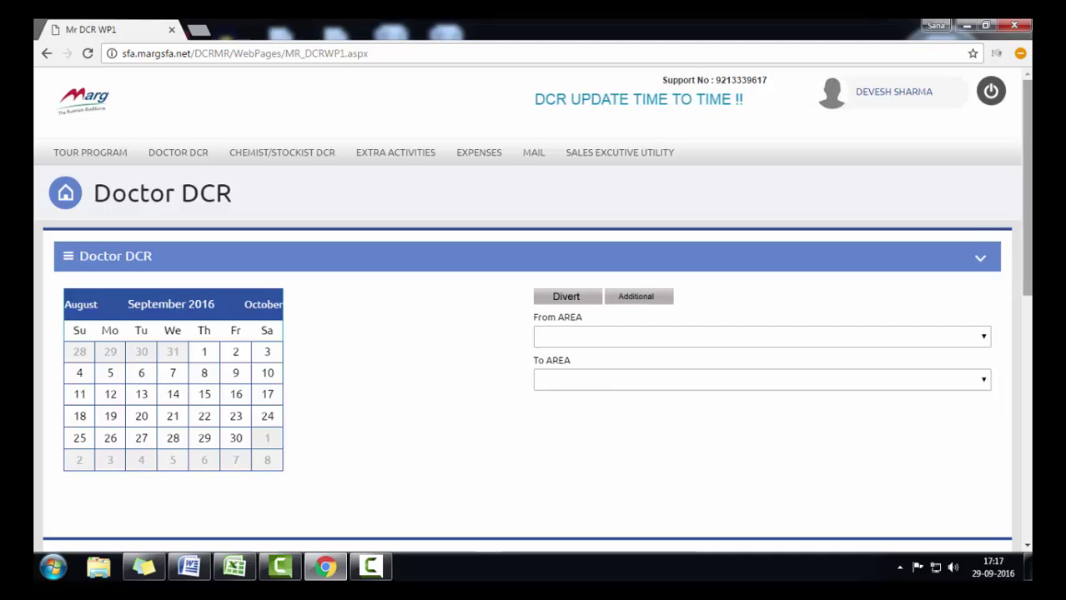
scroll(1001, 251, "down", 1)
scroll(533, 308, "down", 5)
scroll(533, 309, "up", 6)
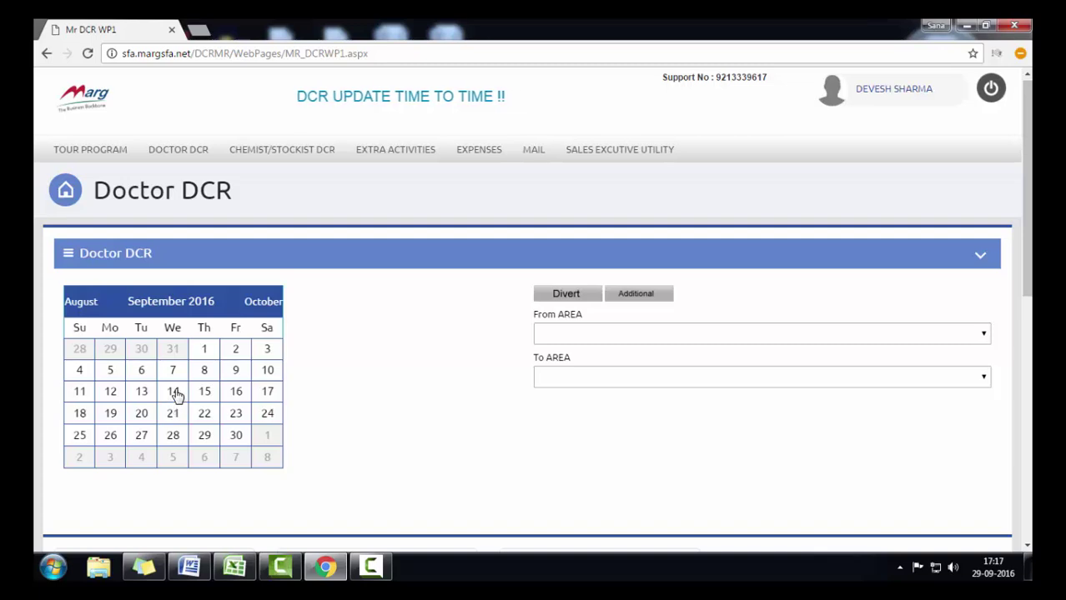
Choose 15 September 2016 as the DCR date and GANDHI NAGAR as the To AREA
left_click(176, 395)
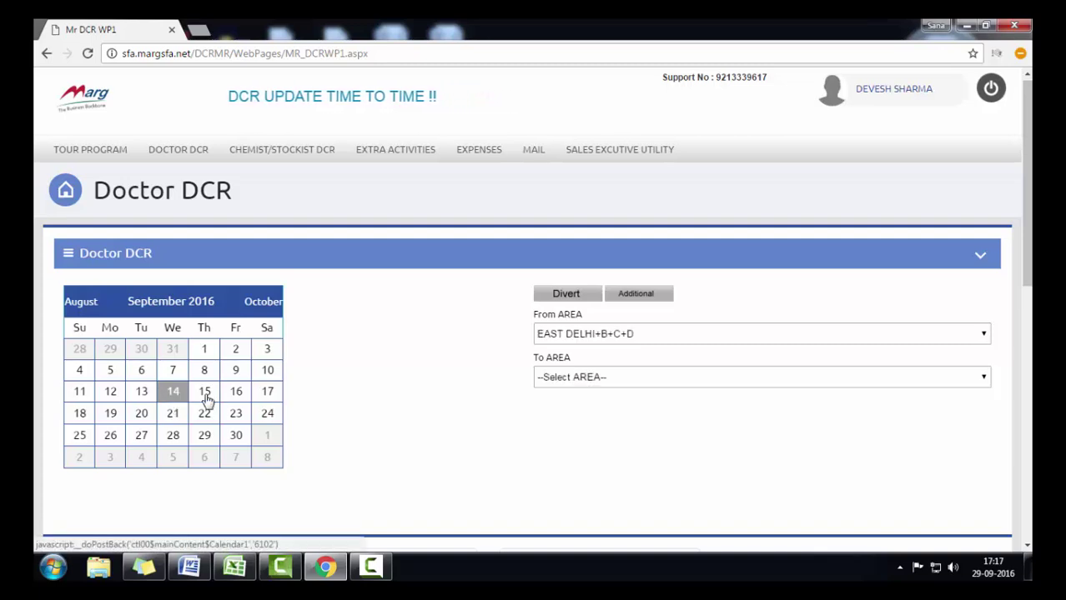
left_click(206, 399)
left_click(552, 381)
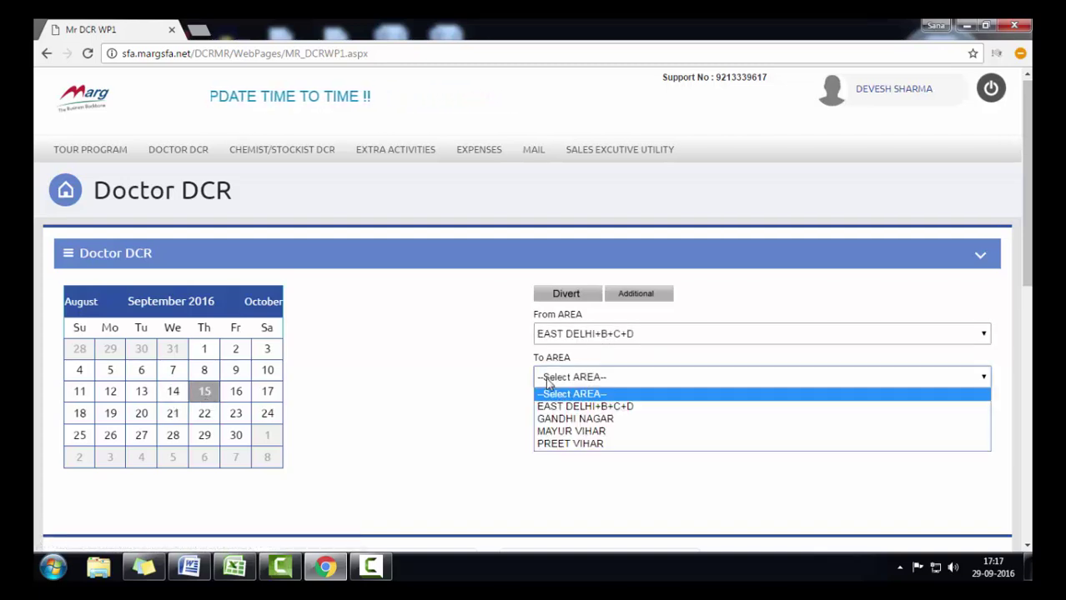
left_click(562, 419)
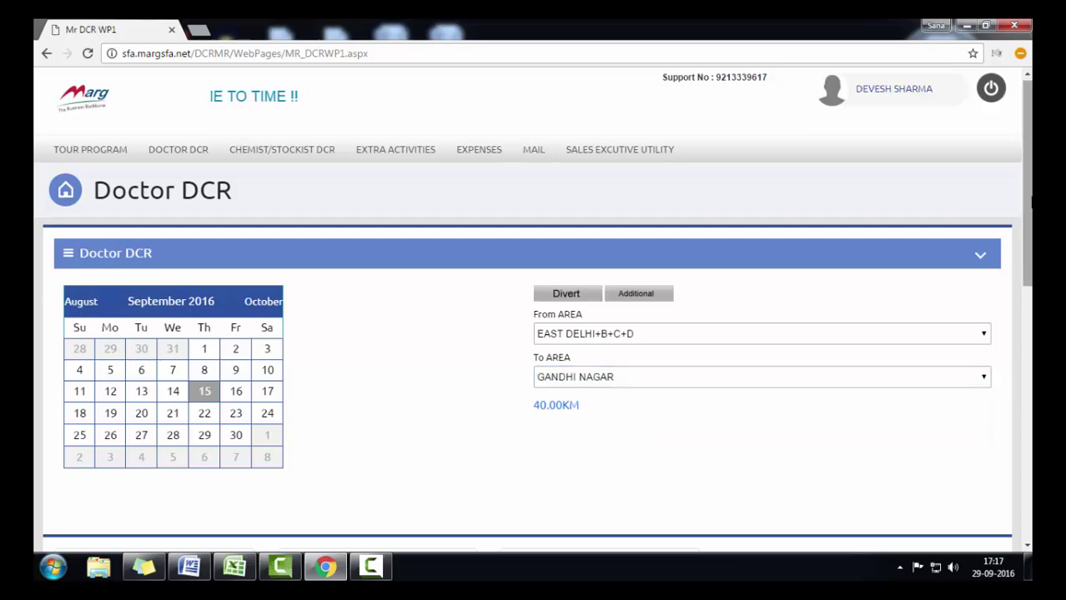
Check the distance shown for the route between the chosen From and To areas
scroll(1025, 209, "down", 2)
scroll(614, 240, "down", 2)
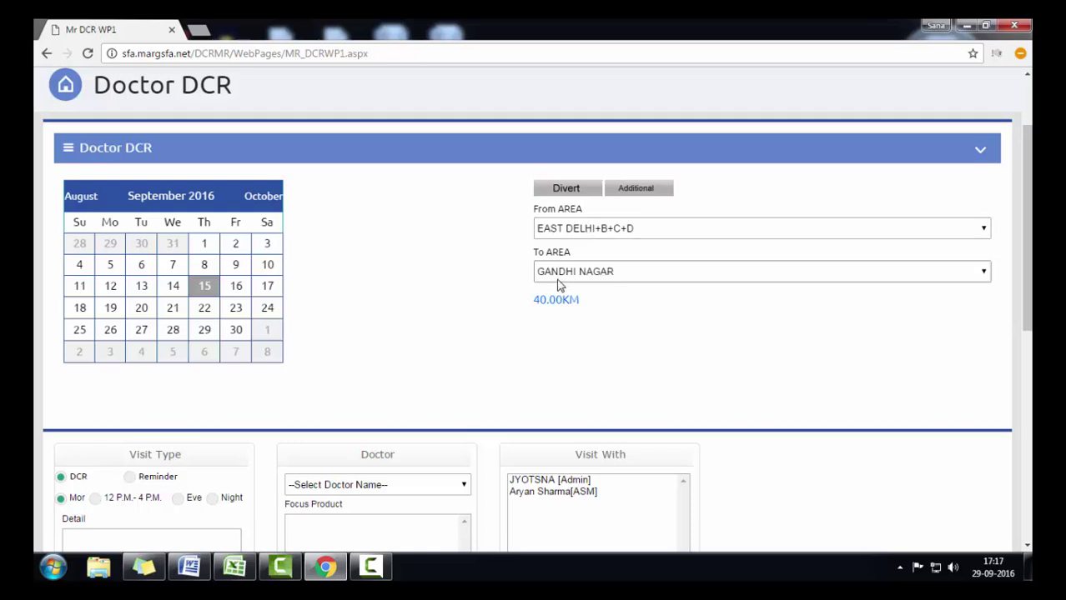
scroll(1026, 250, "down", 3)
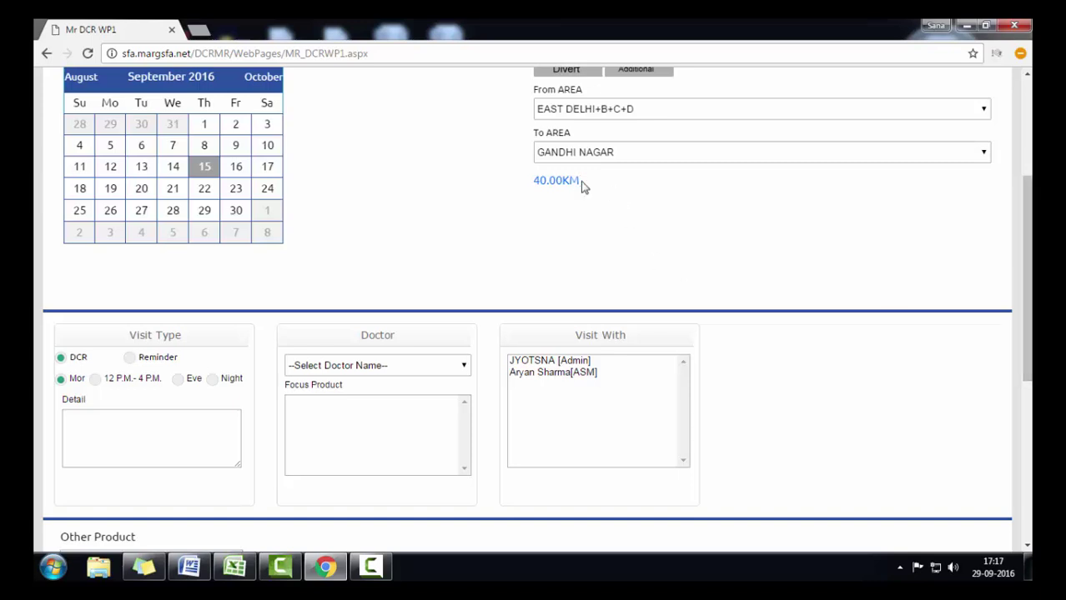
left_click_drag(579, 180, 536, 183)
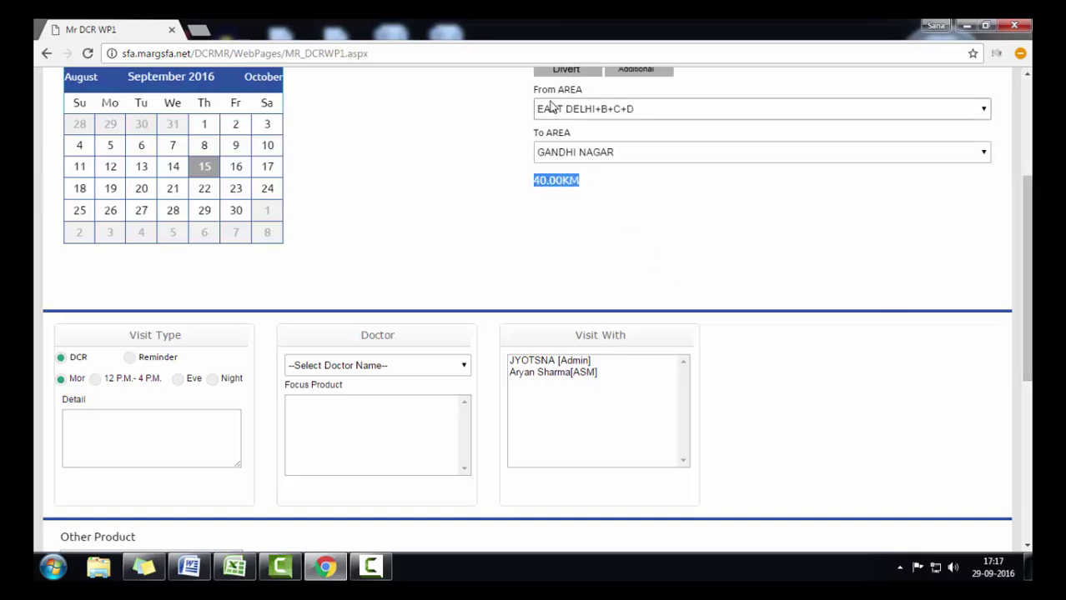
left_click(548, 213)
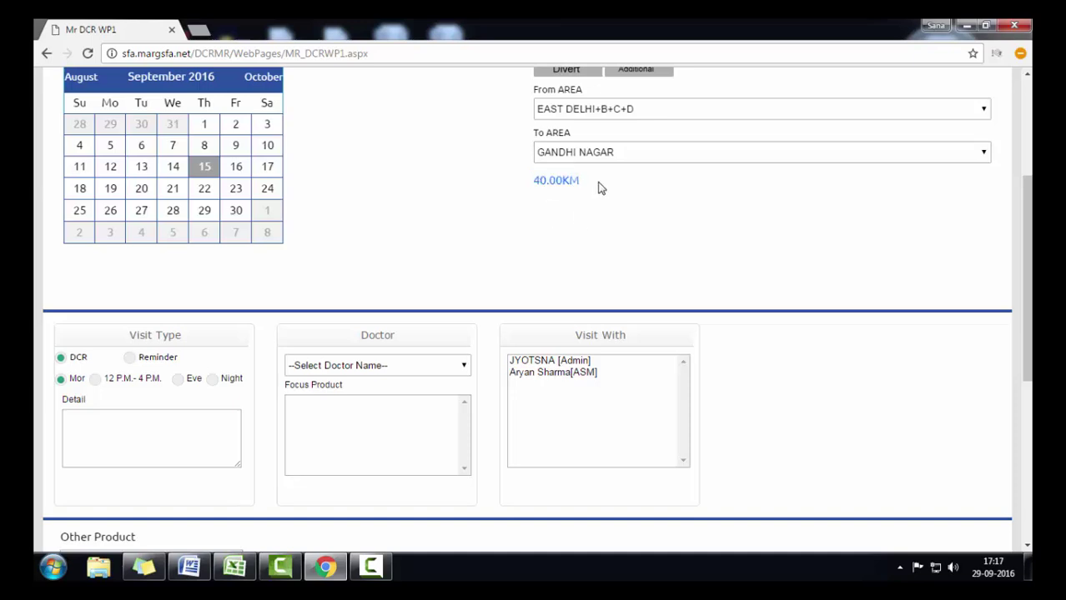
left_click_drag(599, 187, 542, 207)
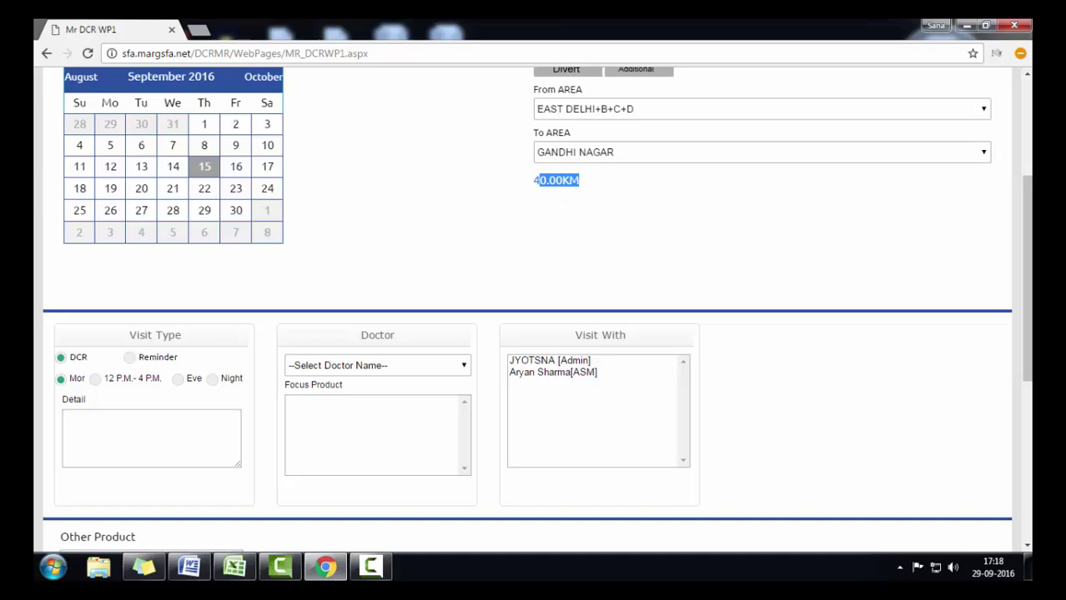
Set the visit time to Eve under Visit Type and choose the dentist as the doctor visited
scroll(1021, 221, "down", 2)
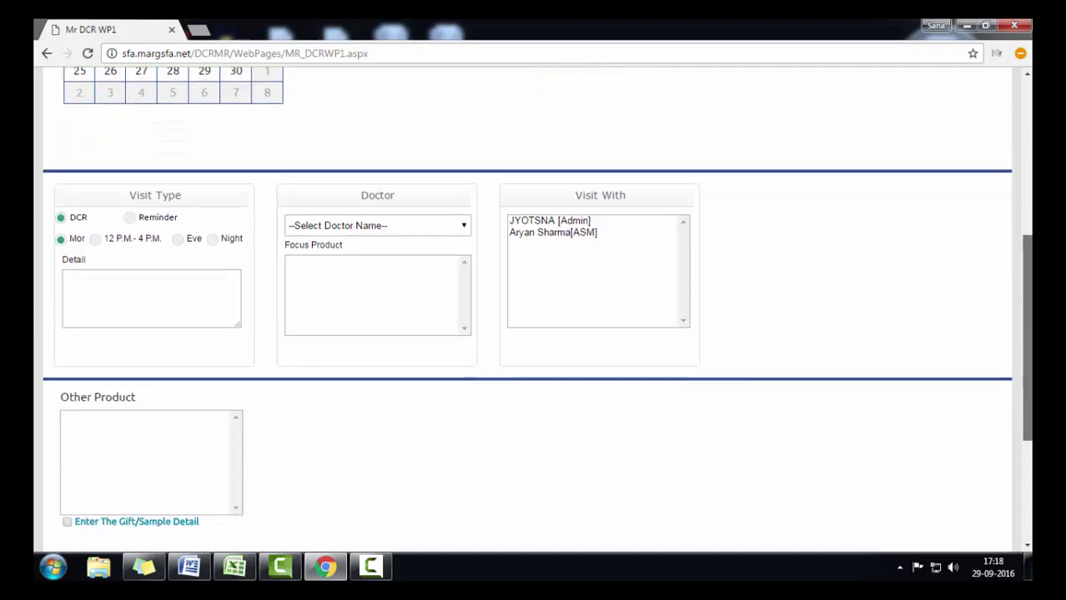
triple_click(154, 197)
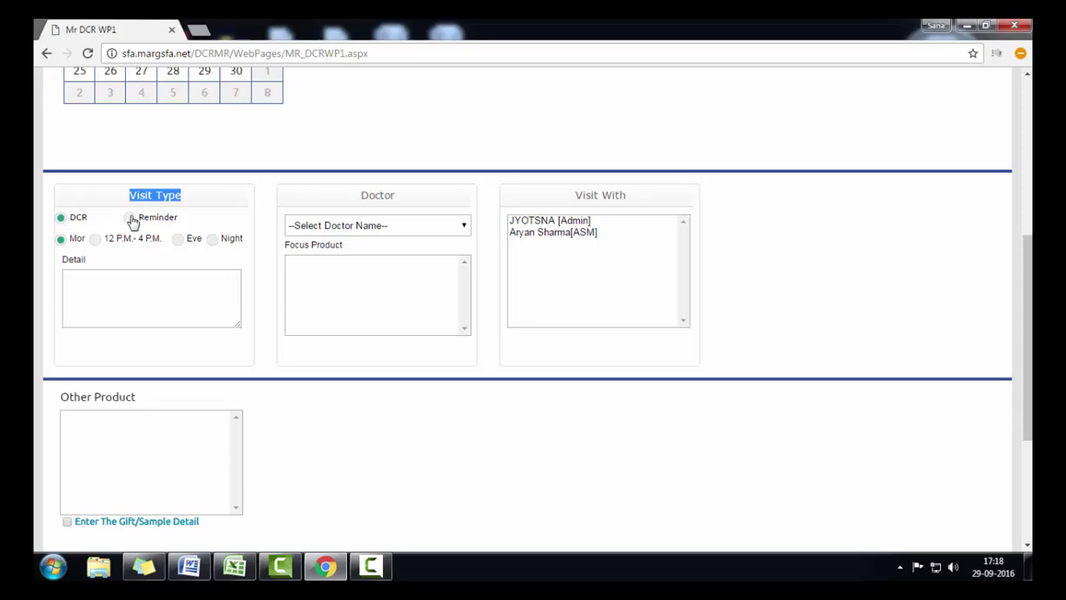
left_click(178, 241)
left_click(372, 226)
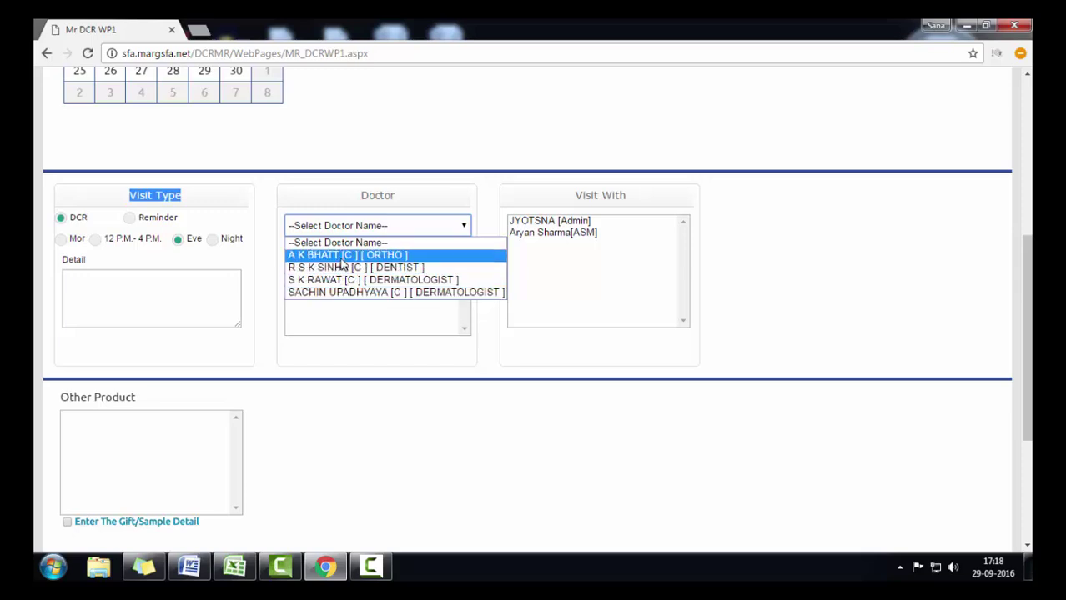
key("Escape")
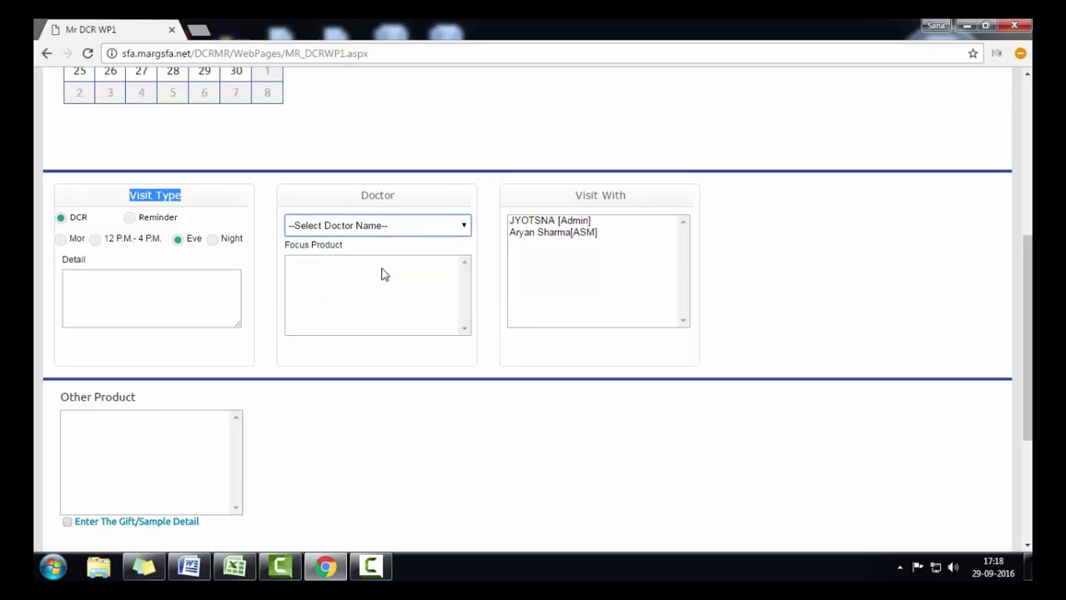
key("r")
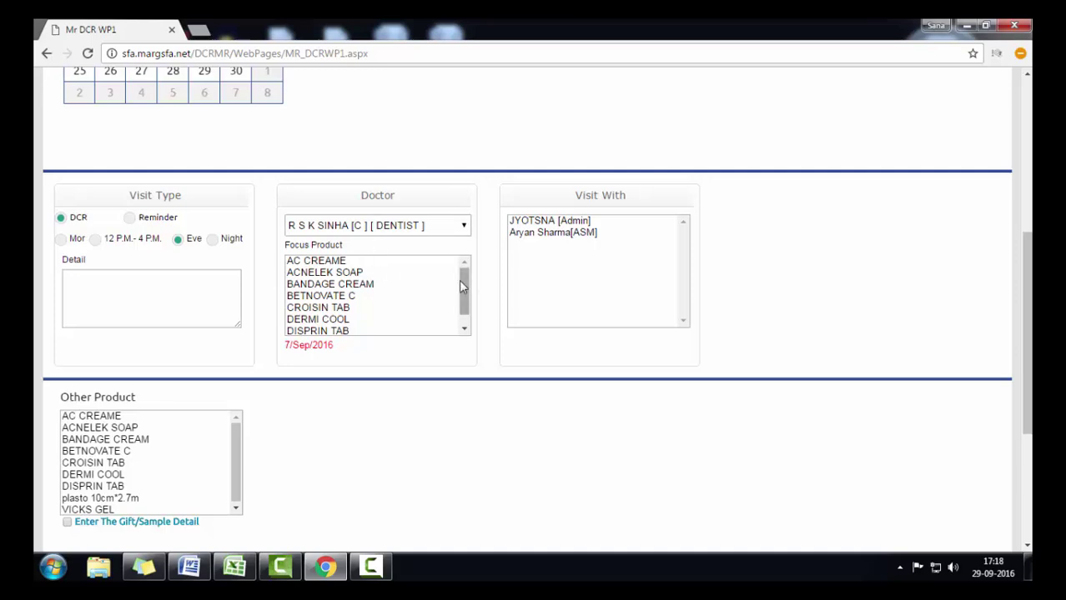
Select ACNELEK SOAP, BANDAGE CREAM and BETNOVATE C as the focus products for the doctor
scroll(467, 307, "down", 1)
left_click_drag(467, 309, 465, 267)
left_click(294, 275)
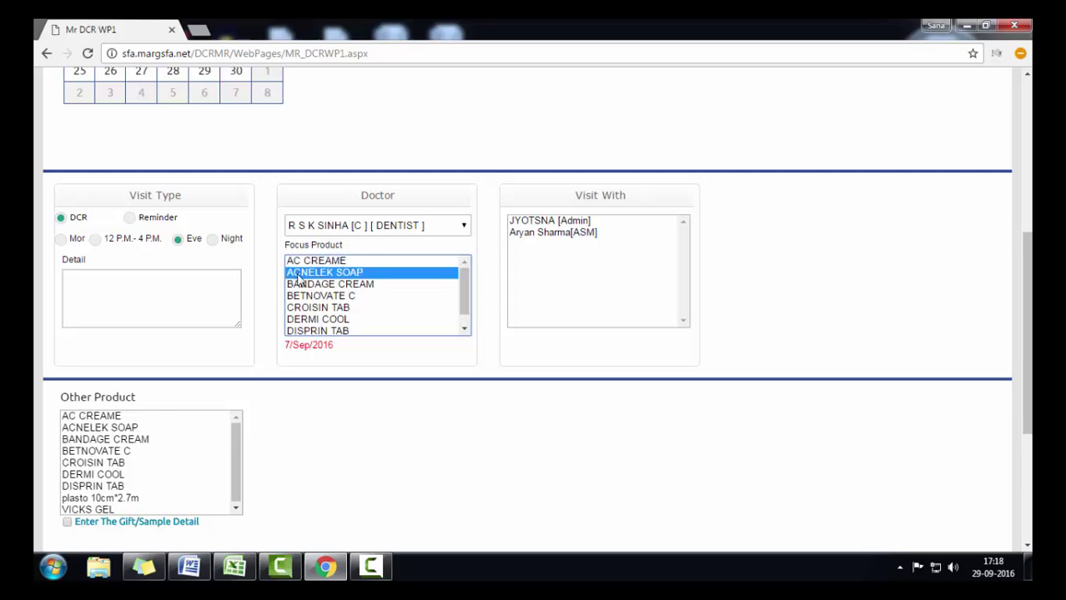
left_click_drag(297, 280, 314, 300)
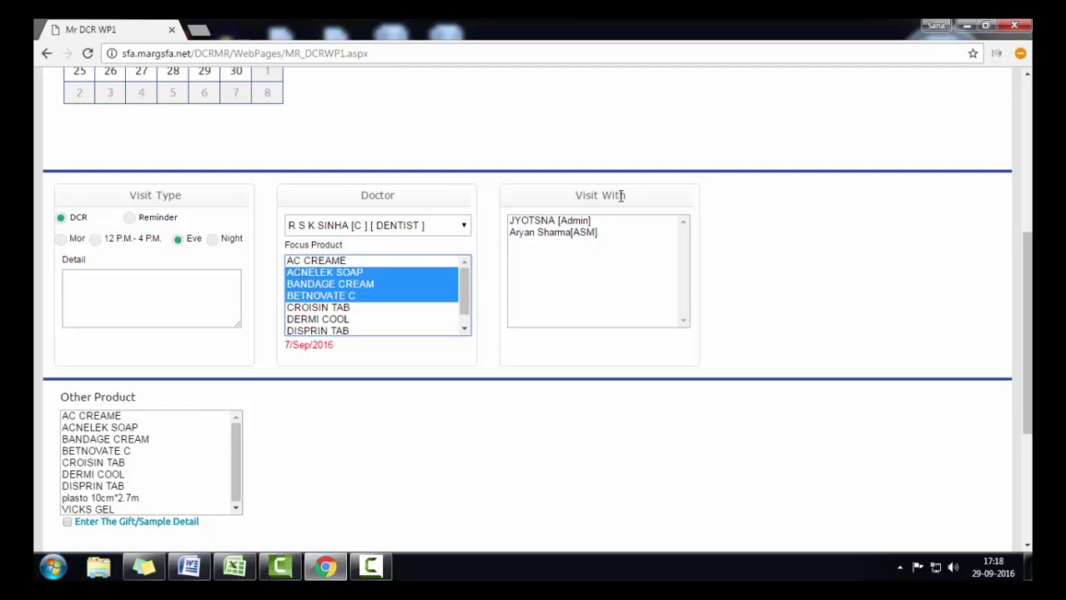
Select the area sales manager (ASM) as the person accompanying the visit
left_click_drag(627, 197, 572, 193)
left_click(561, 148)
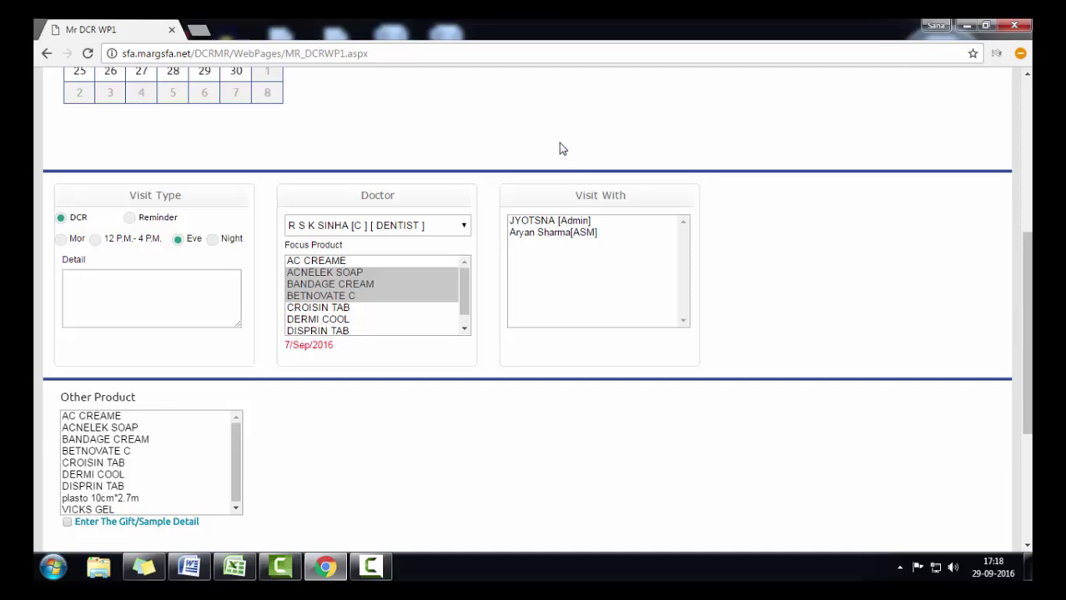
left_click(552, 234)
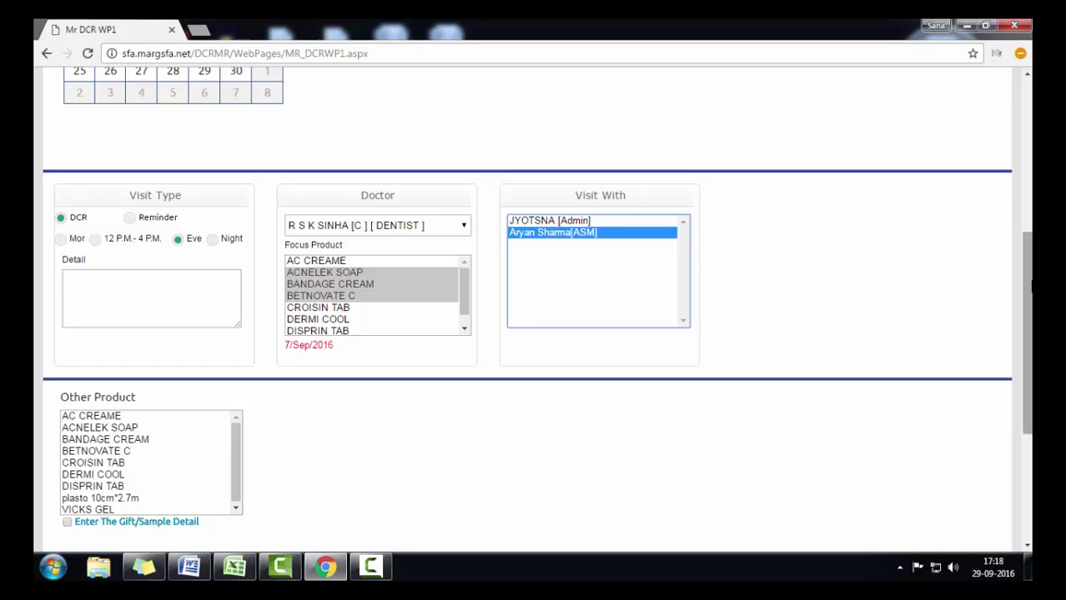
Enter "degv" as the visit detail
scroll(1025, 334, "down", 1)
left_click_drag(65, 179, 98, 179)
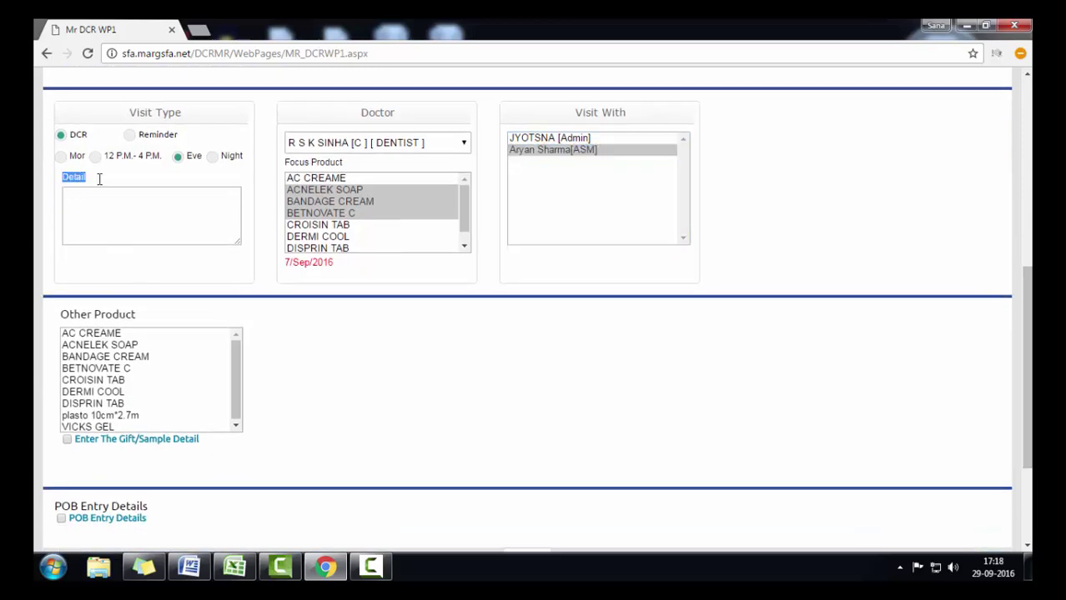
left_click(79, 205)
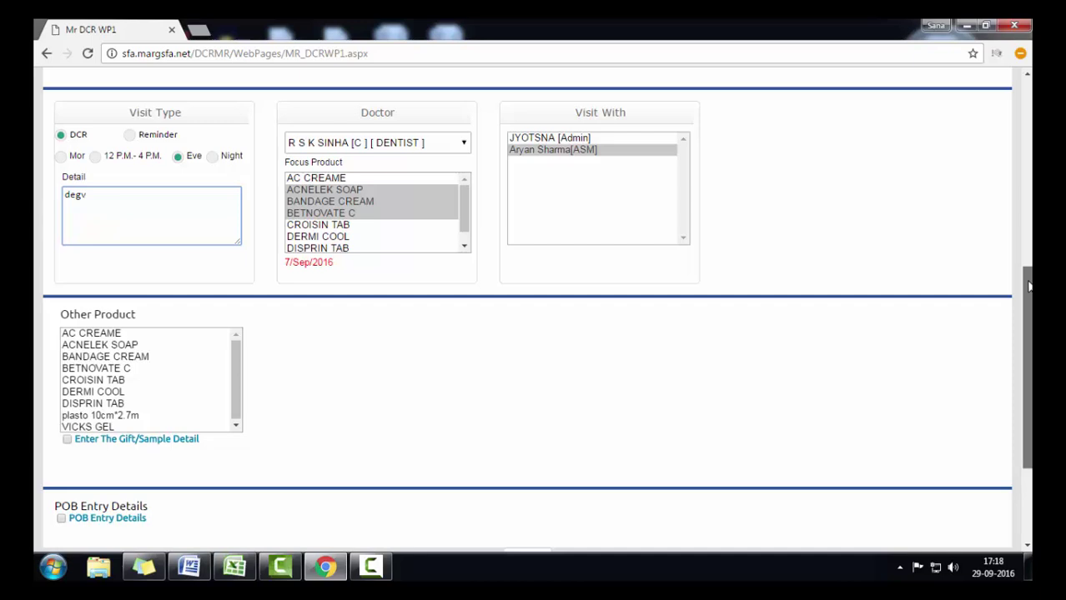
Select BETNOVATE C as the other product discussed during the visit
scroll(33, 290, "down", 1)
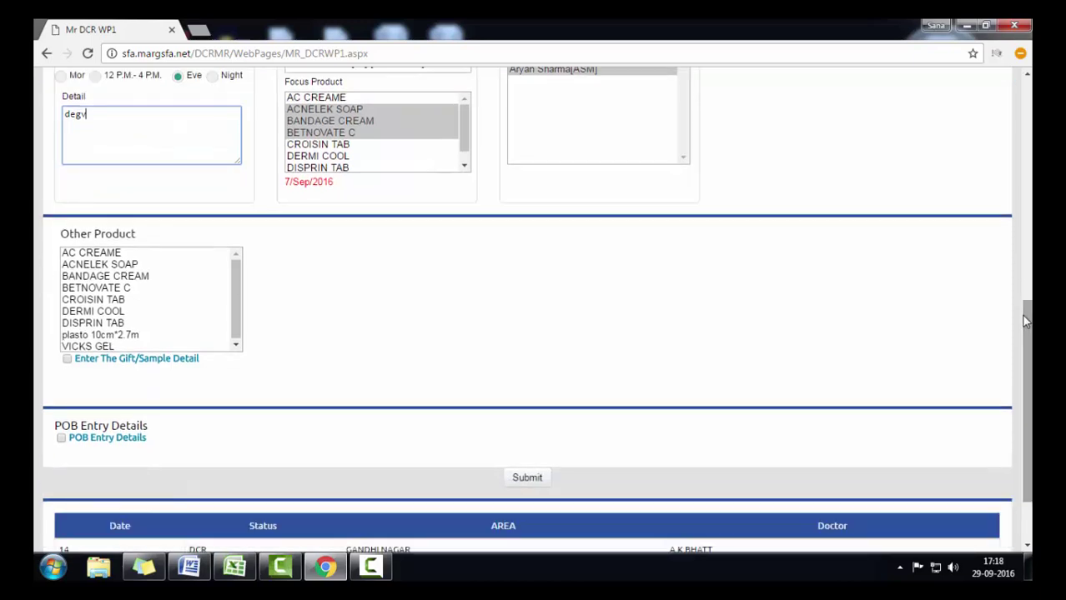
left_click(107, 267)
left_click(115, 288)
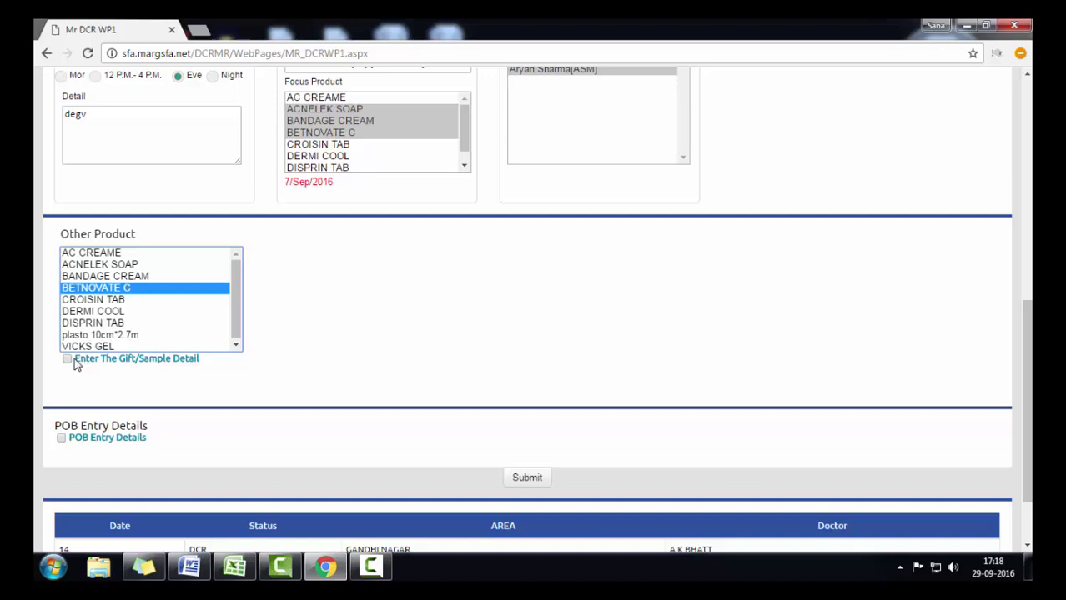
Enable gift/sample detail entry and record BETNOVATE C with quantity 5 as the first distributed product
left_click_drag(74, 358, 193, 369)
left_click(157, 388)
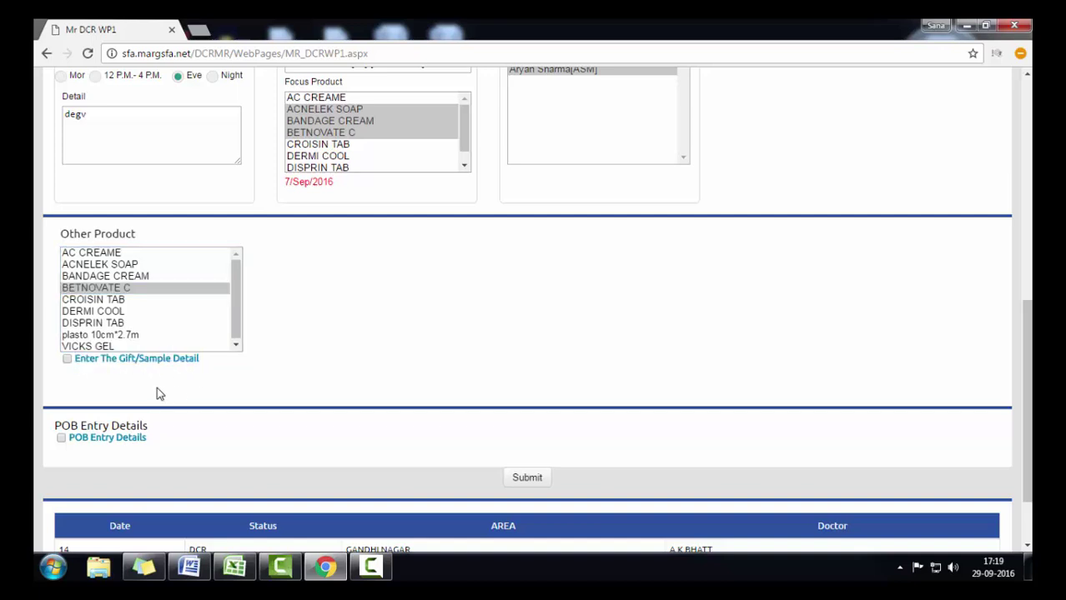
left_click(66, 360)
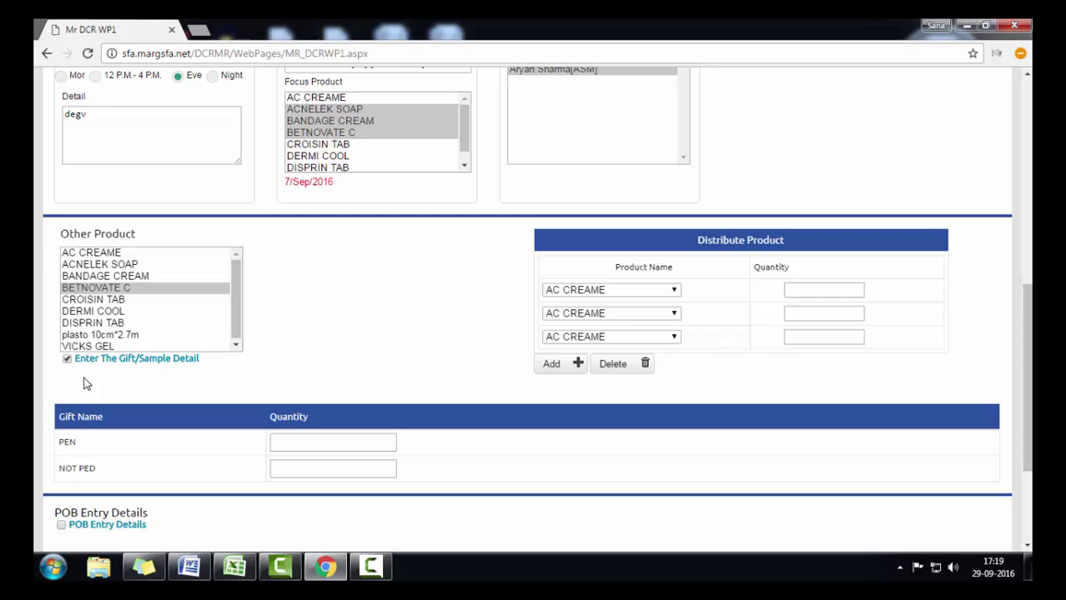
left_click(610, 289)
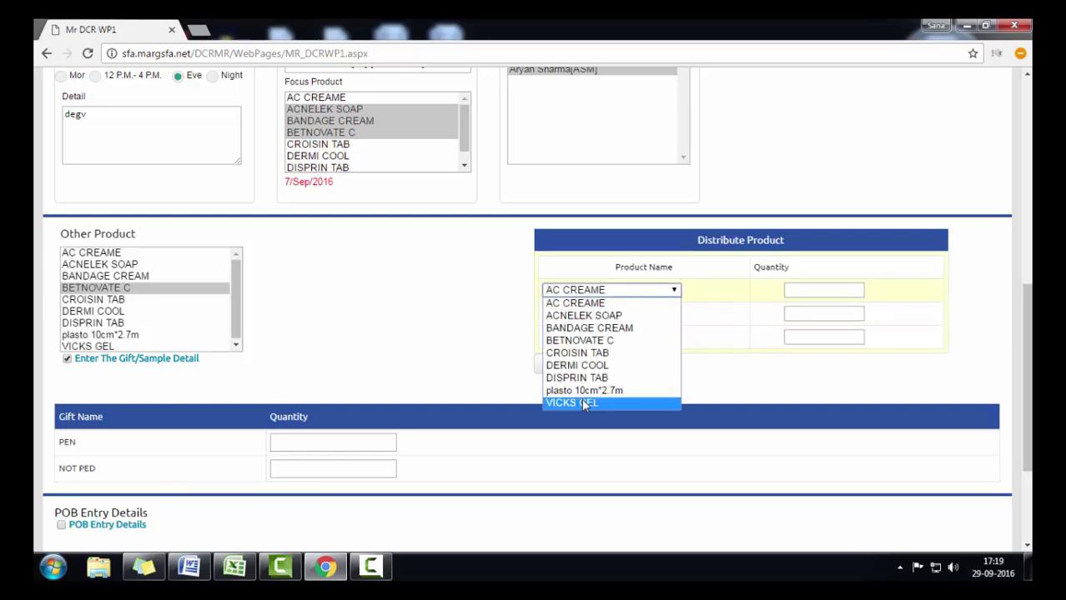
left_click(584, 341)
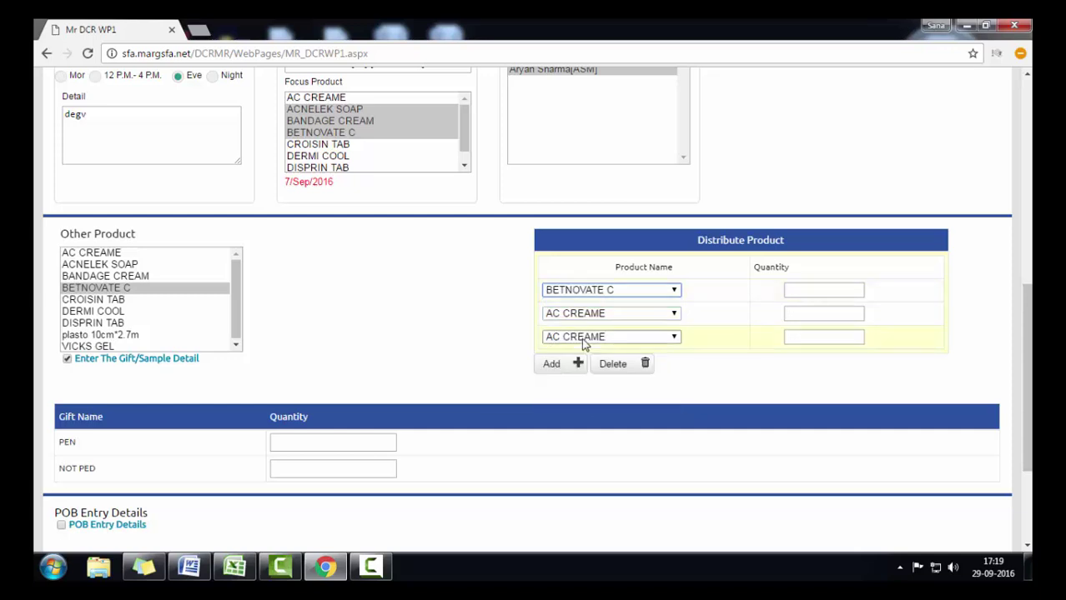
left_click(804, 289)
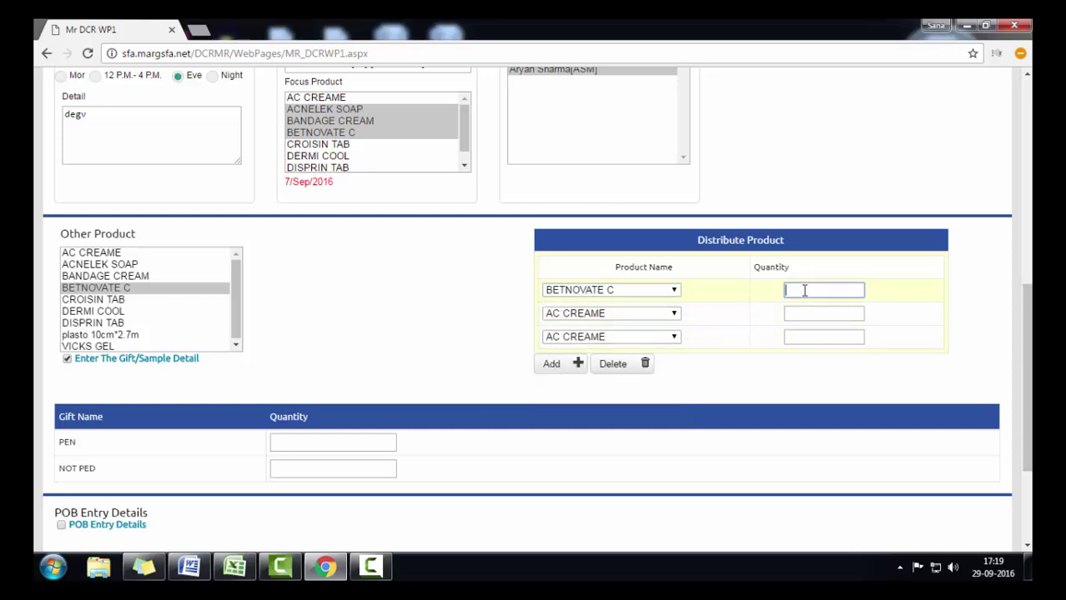
left_click(414, 300)
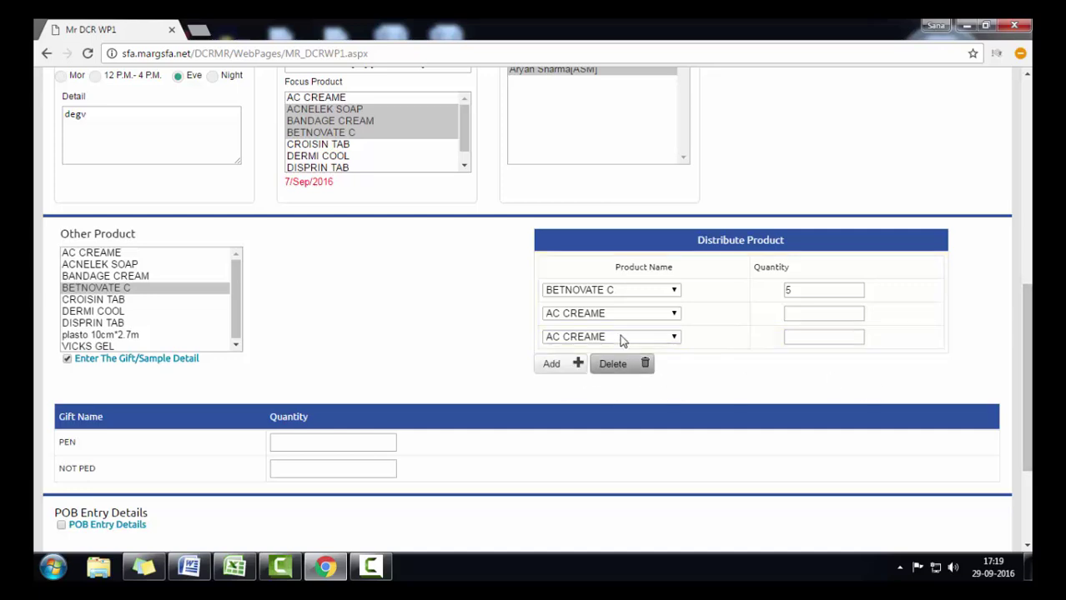
Examine the PEN and NOT PED entries in the gift quantity table
scroll(1027, 376, "down", 1)
scroll(534, 334, "down", 1)
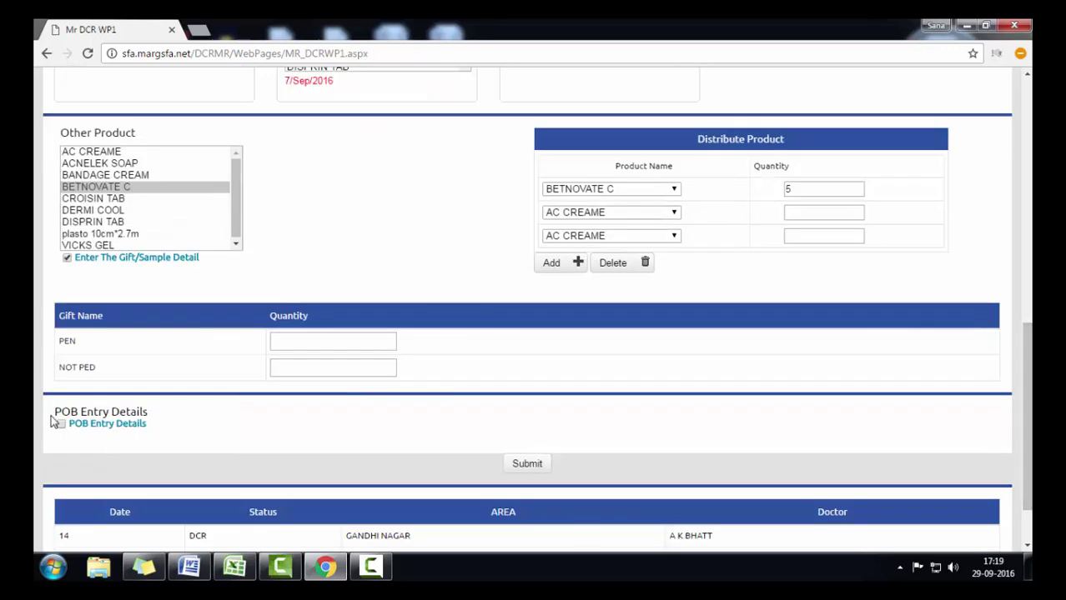
left_click_drag(53, 342, 106, 338)
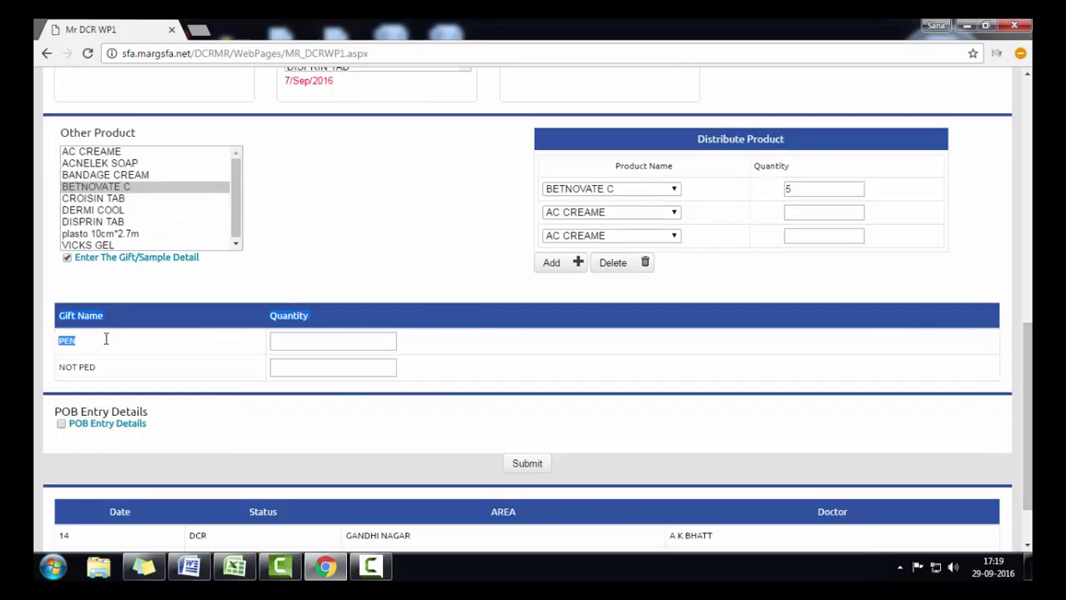
left_click(257, 265)
left_click_drag(62, 343, 117, 365)
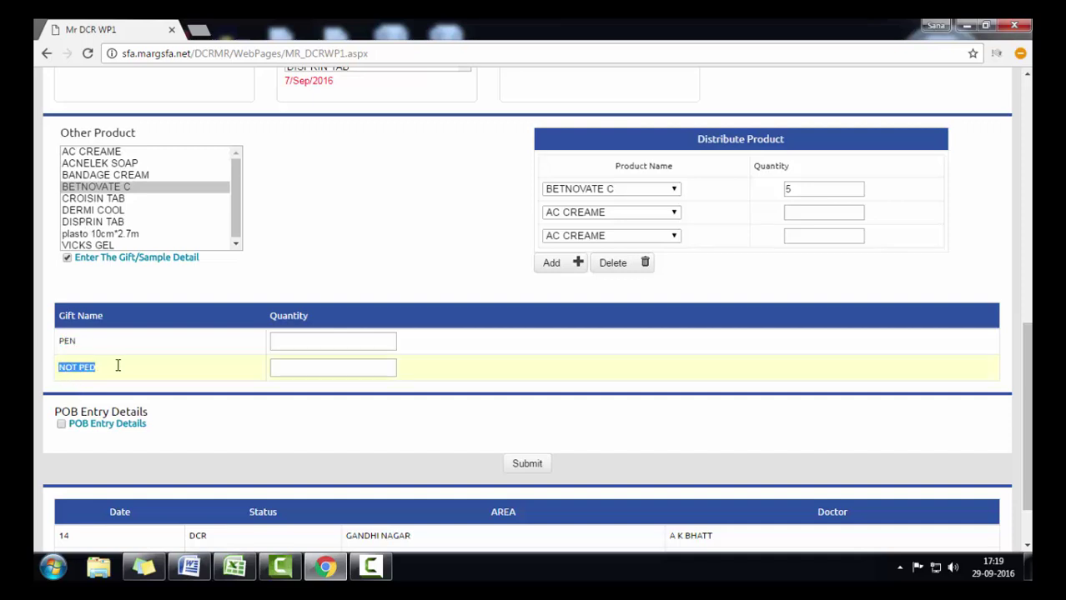
Set the PEN gift quantity to 2
left_click(286, 268)
double_click(73, 345)
left_click_drag(104, 377, 70, 368)
left_click(57, 376)
left_click(290, 340)
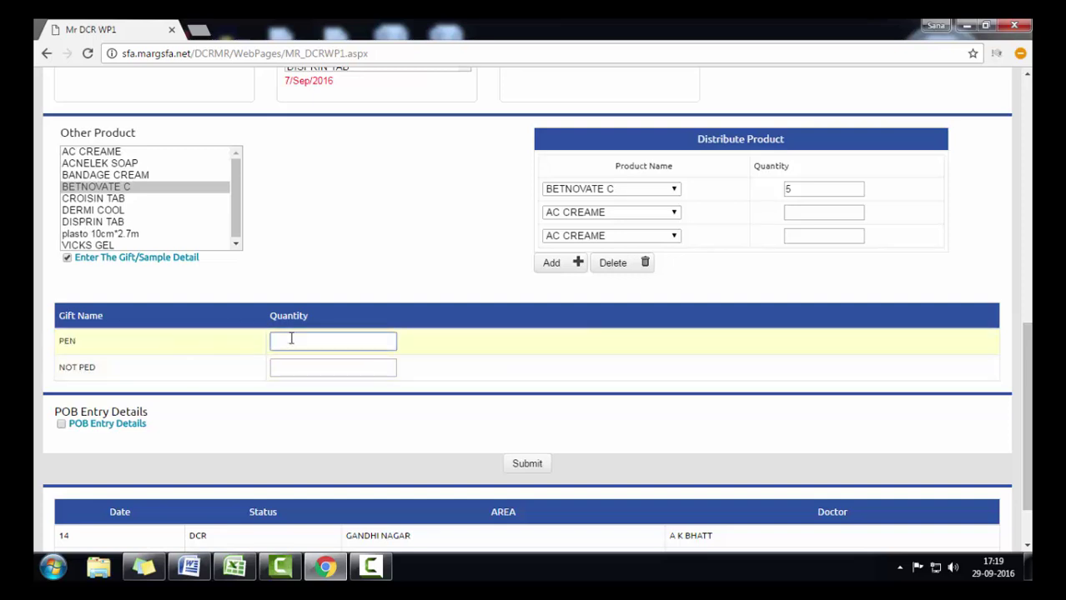
left_click(313, 426)
Enable POB entry details with the Product Wise, Qty * Rate and PTS options
scroll(1029, 349, "down", 3)
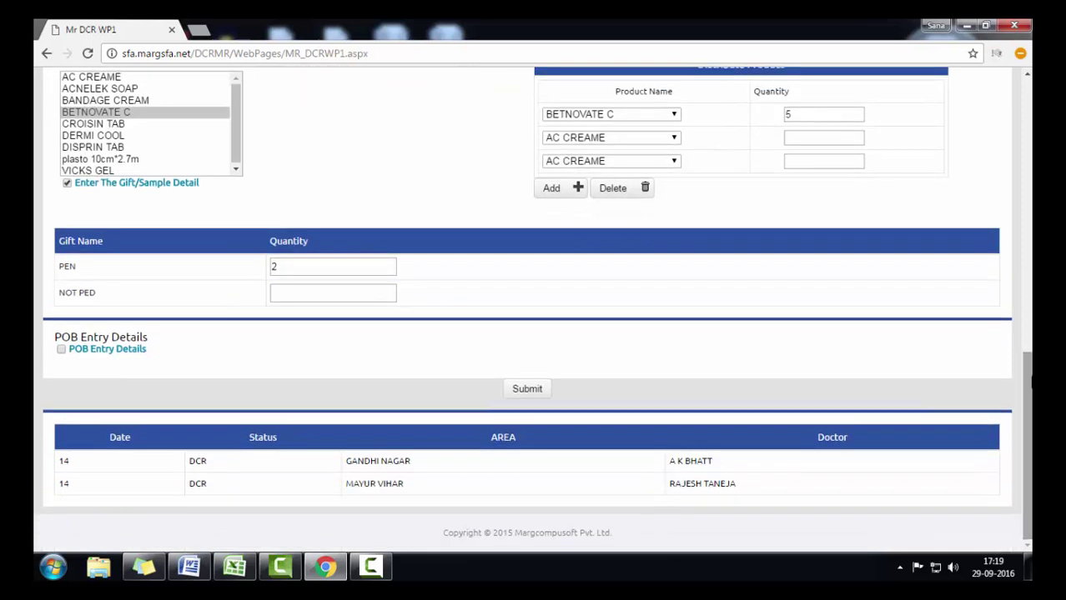
left_click(60, 350)
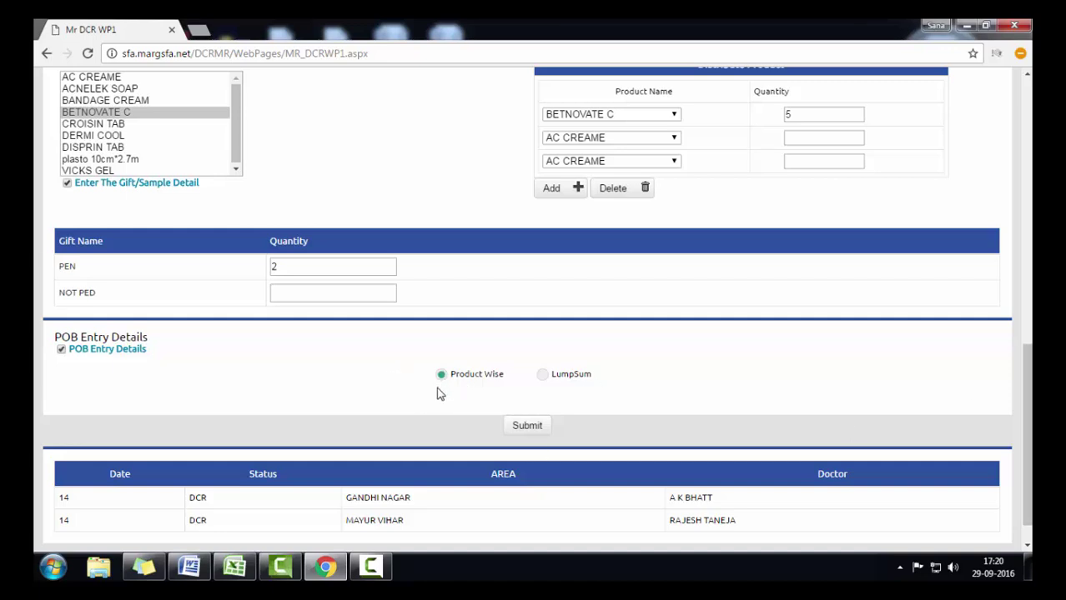
scroll(1012, 467, "down", 2)
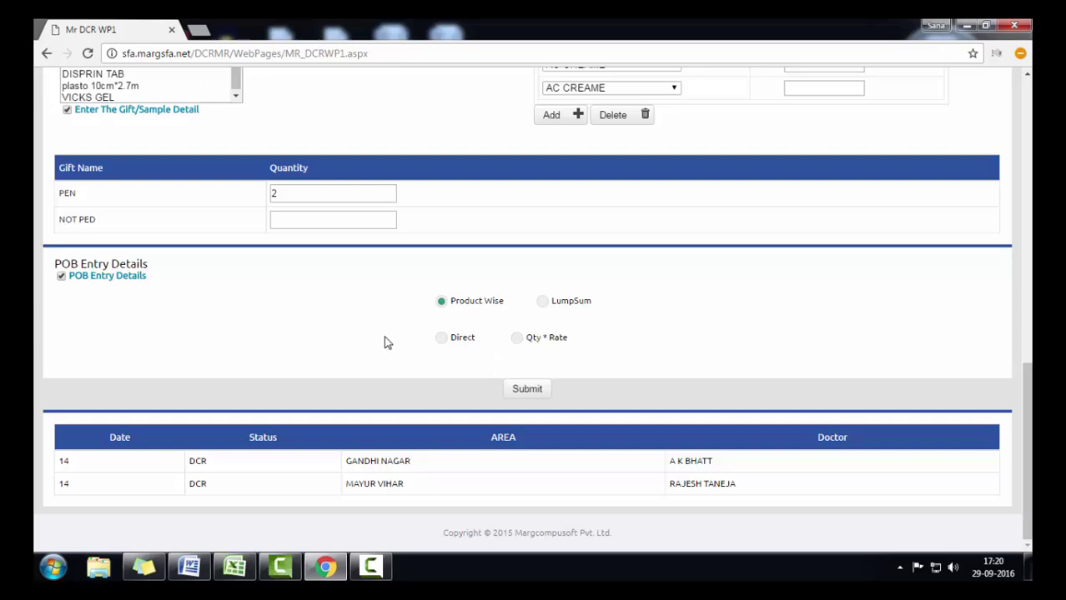
left_click(518, 340)
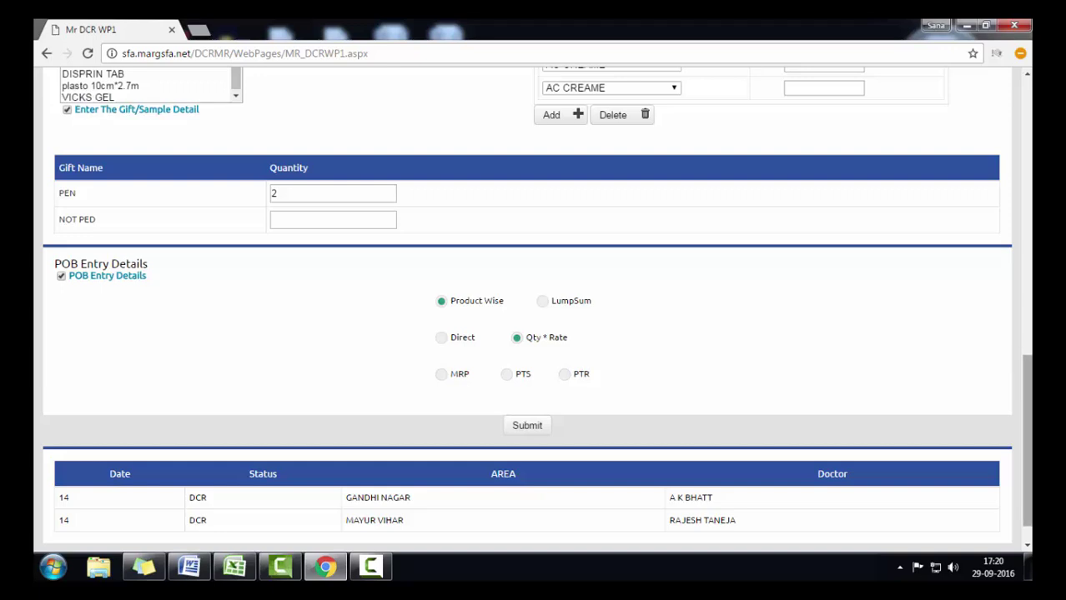
scroll(1025, 417, "down", 1)
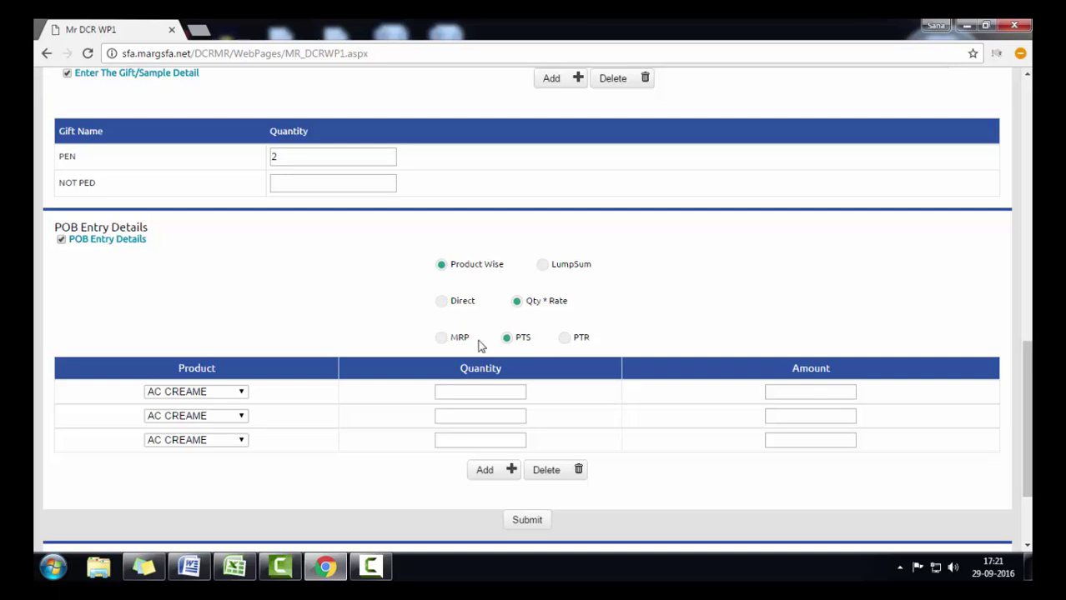
Record BANDAGE CREAM with quantity 5 as the first POB product and have its amount calculated
left_click(203, 392)
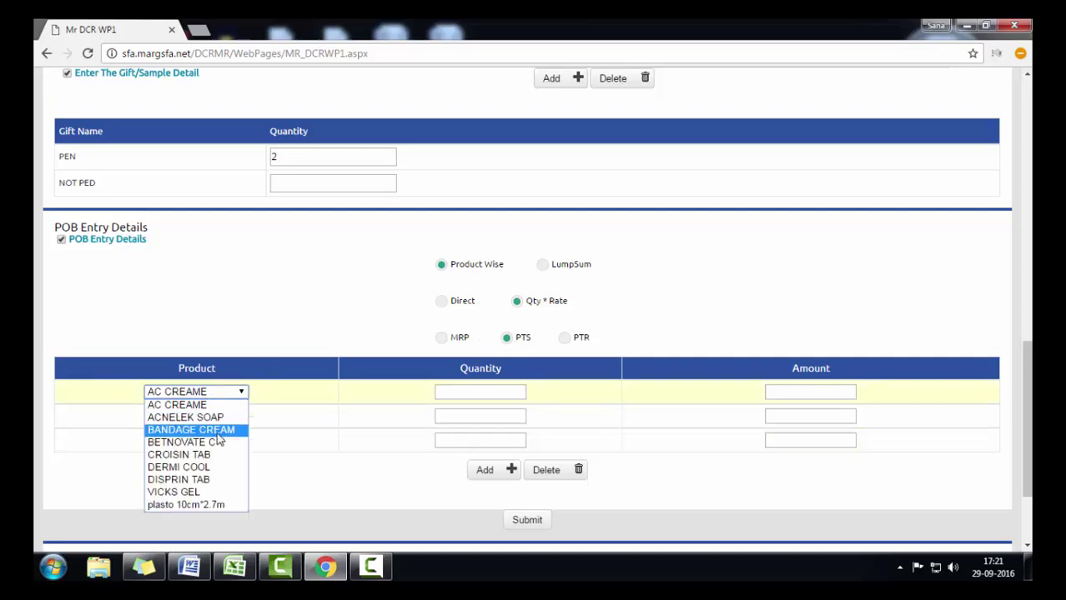
left_click(204, 429)
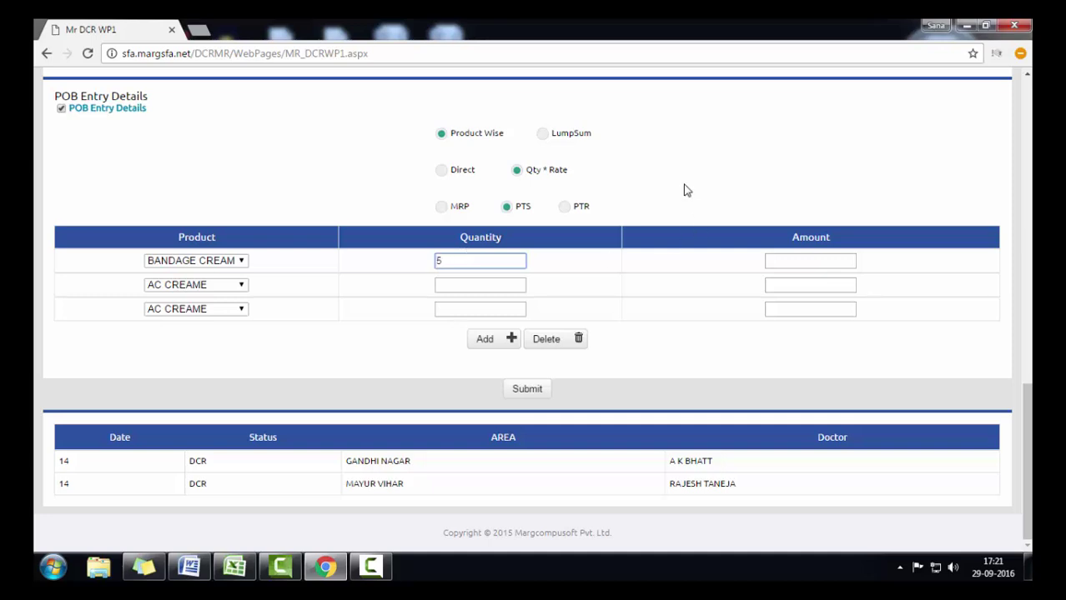
left_click(716, 204)
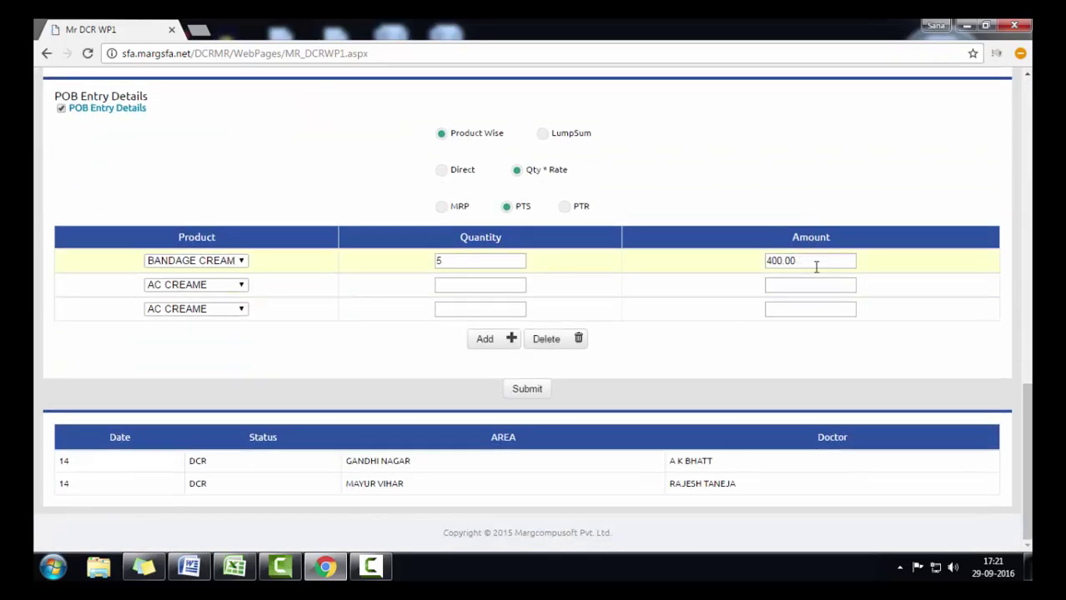
left_click_drag(816, 266, 768, 262)
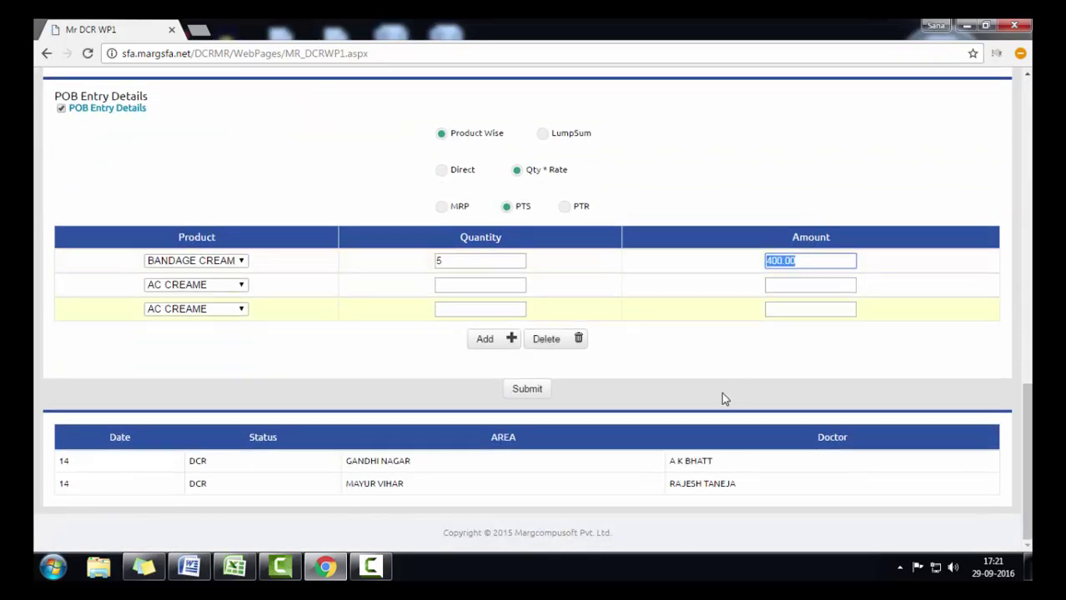
left_click(662, 381)
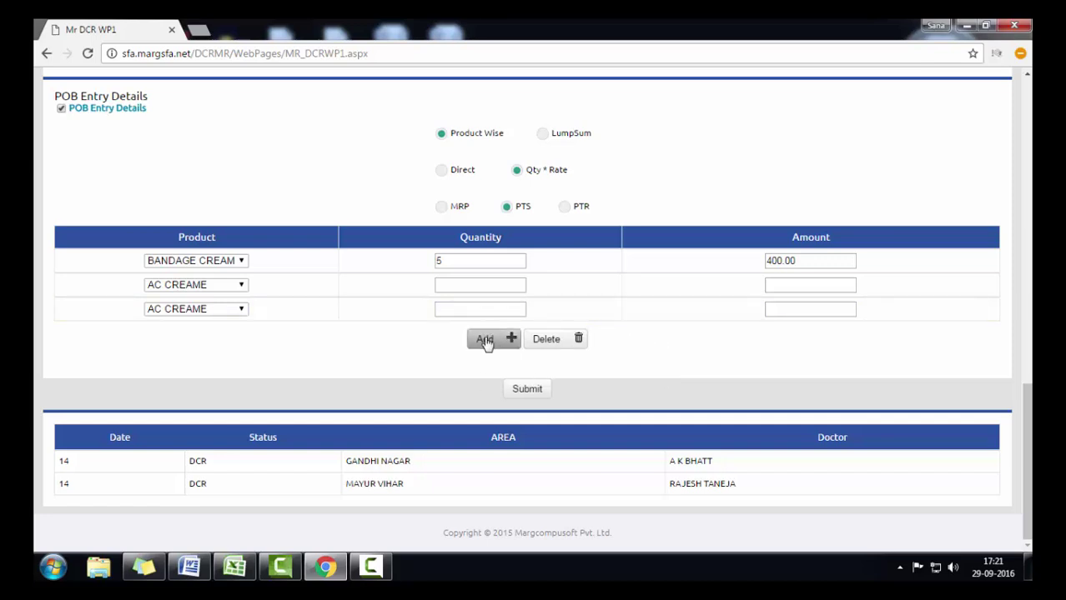
Submit the completed Doctor DCR
left_click(527, 389)
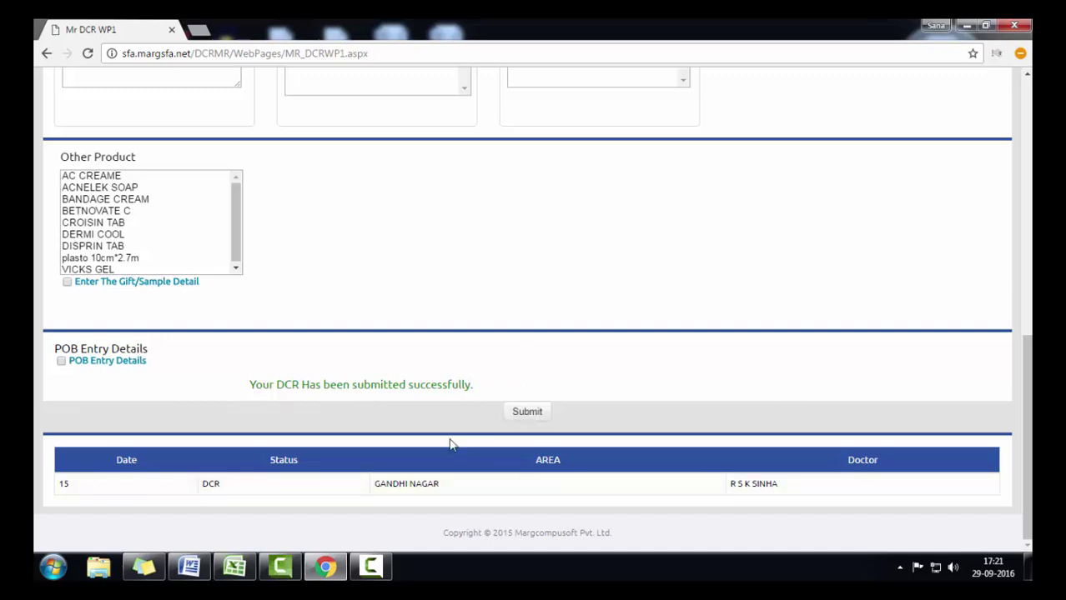
left_click_drag(477, 388, 232, 386)
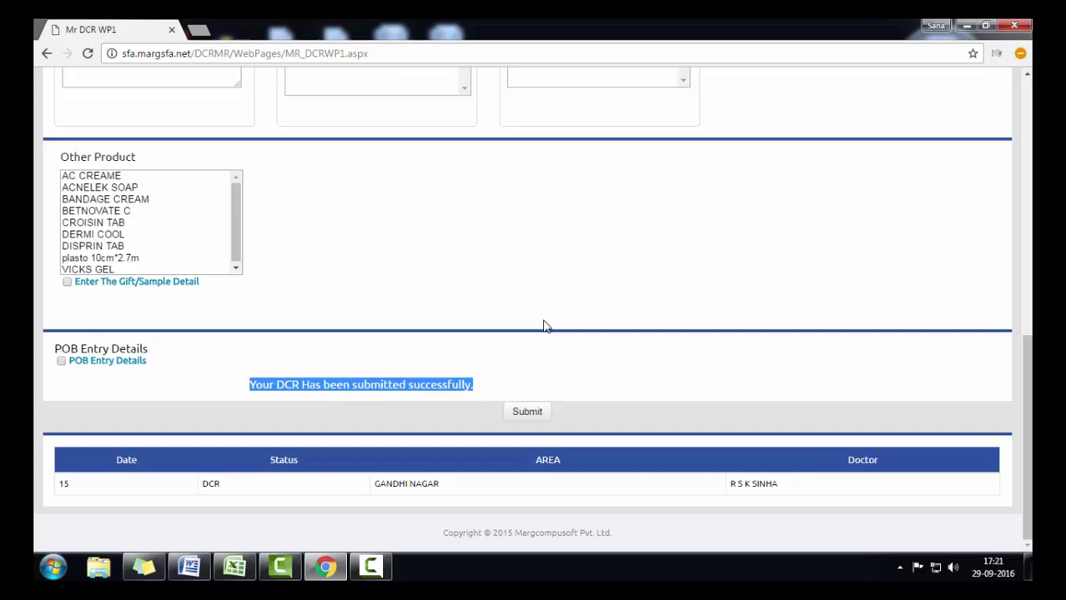
Open the Chemist/Stockist DCR page and choose 15 September 2016 as the report date
scroll(565, 370, "up", 8)
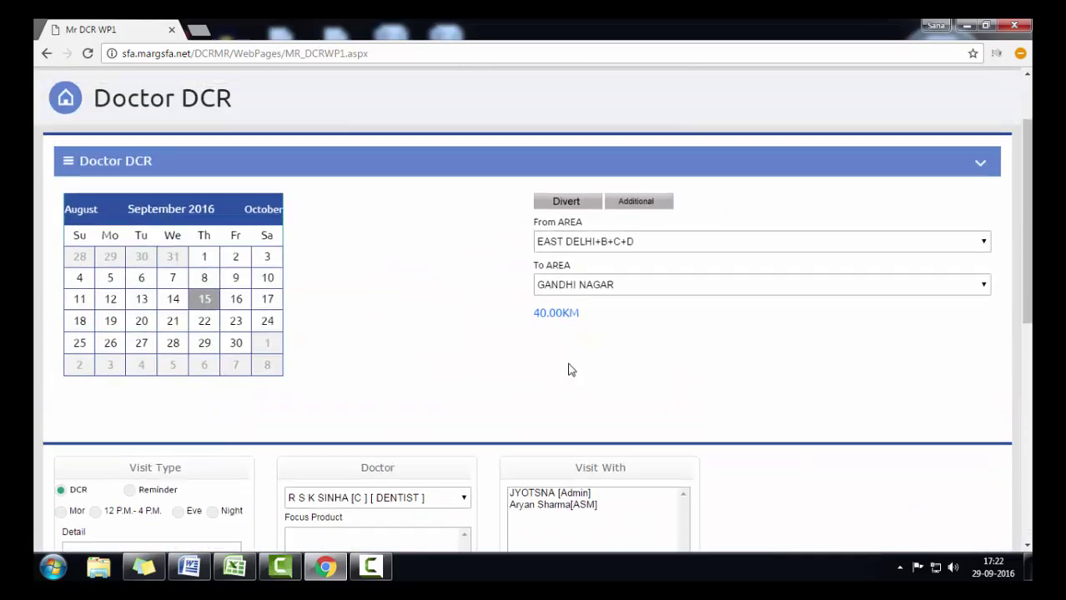
scroll(570, 370, "up", 2)
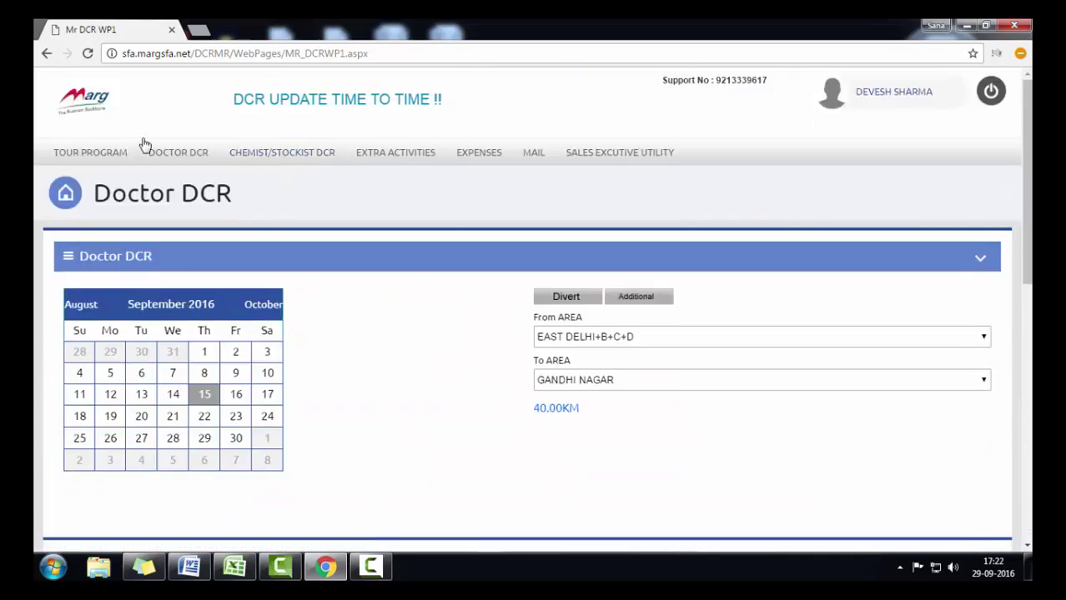
left_click(282, 155)
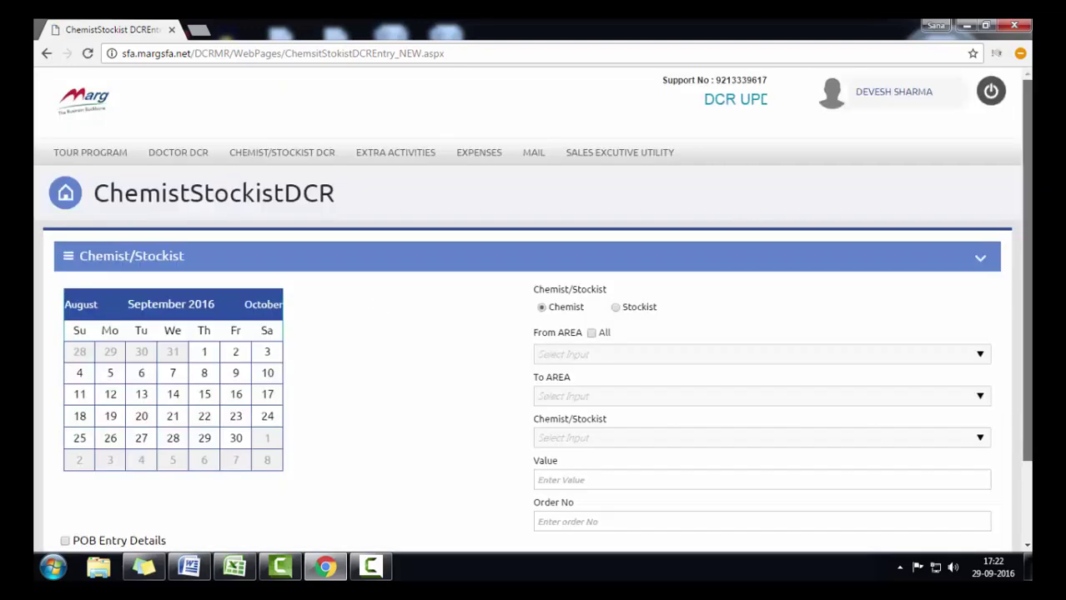
scroll(531, 311, "down", 2)
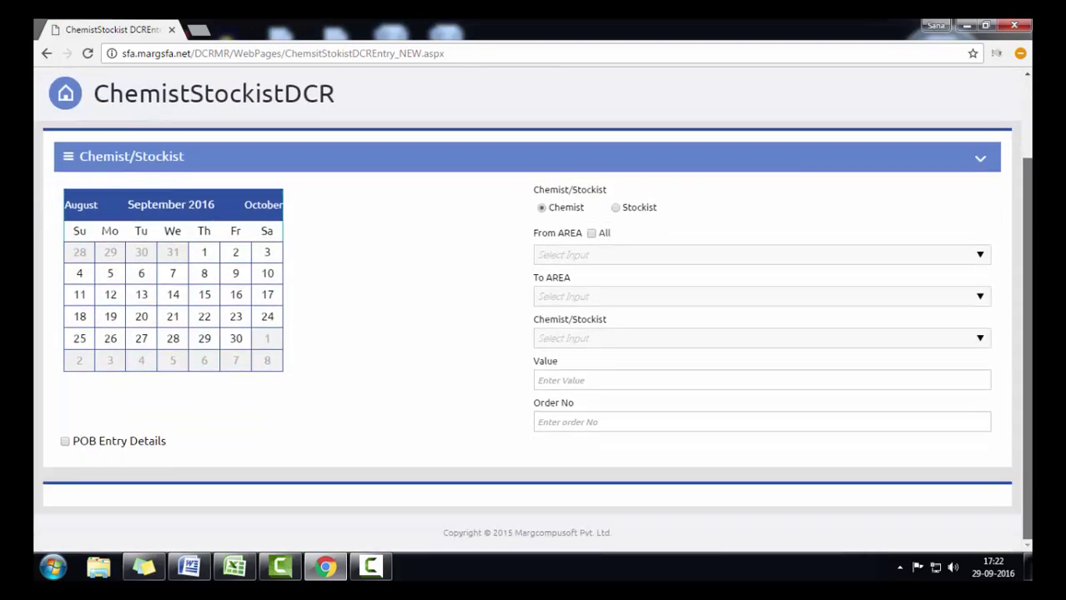
left_click(205, 297)
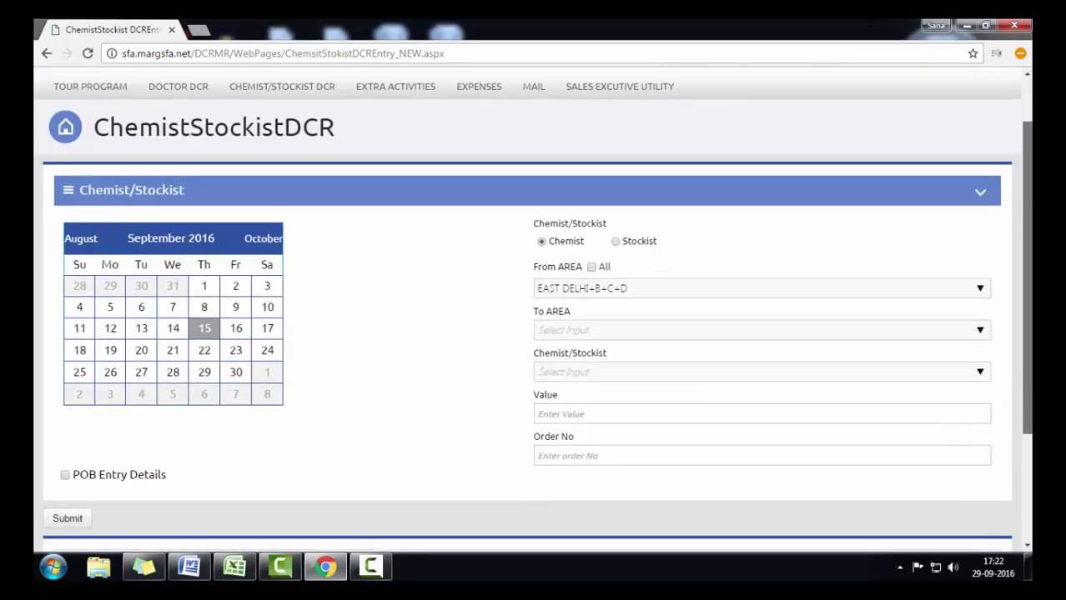
Set the destination area to GANDHI NAGAR and select BASAK PHARMACY as the visited chemist
scroll(928, 360, "down", 1)
left_click(600, 278)
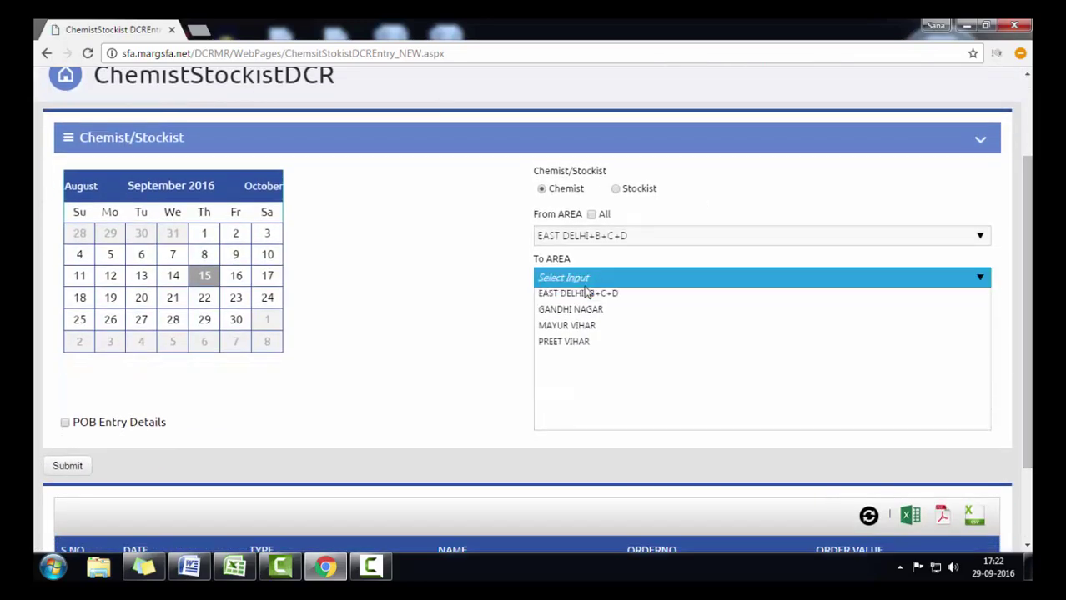
left_click(563, 315)
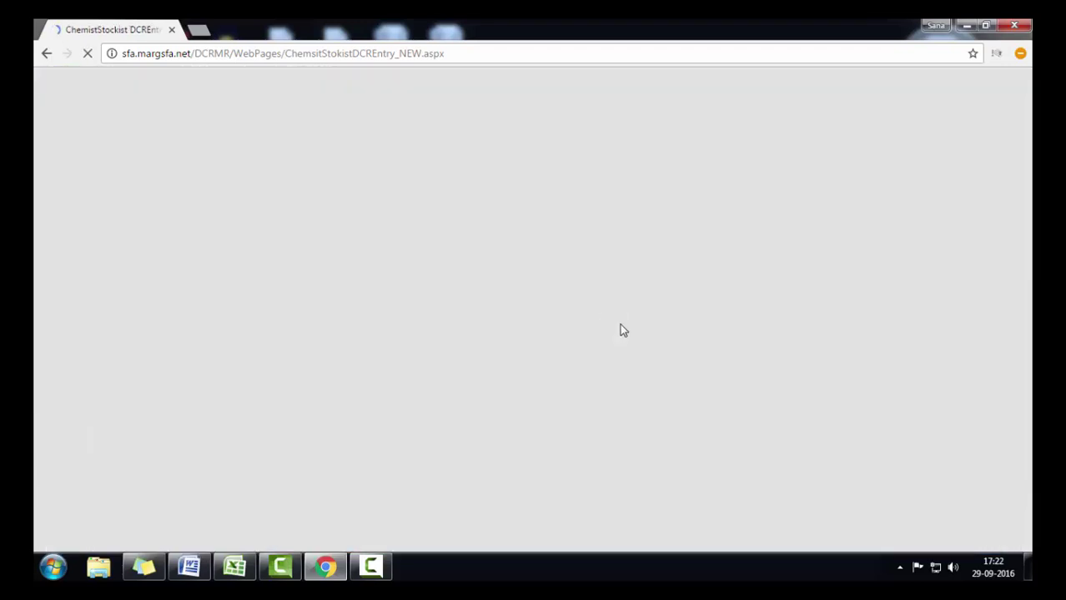
scroll(587, 278, "down", 3)
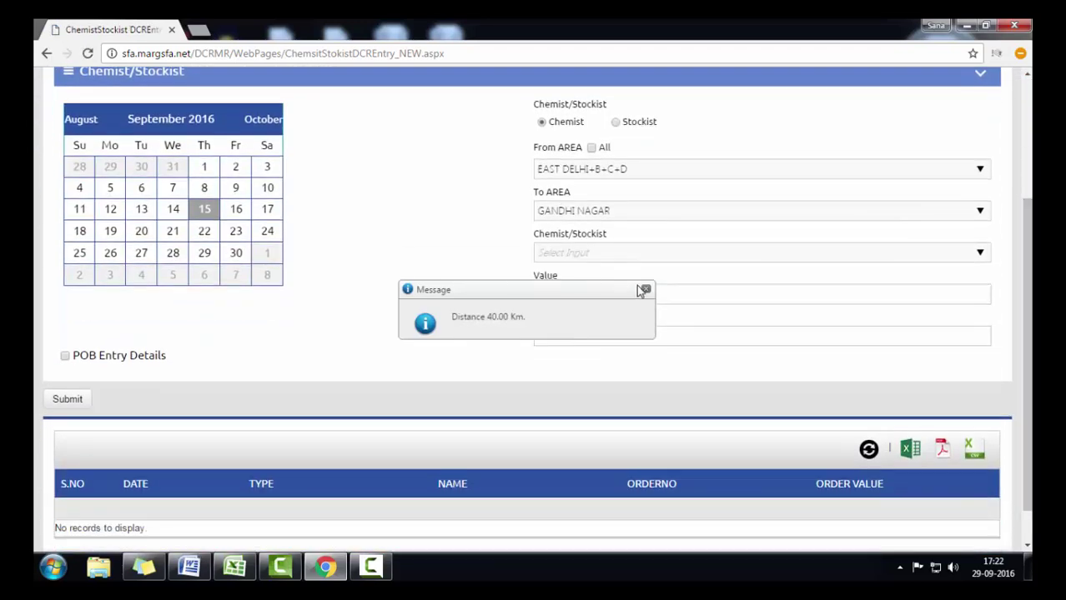
left_click(645, 288)
left_click(587, 253)
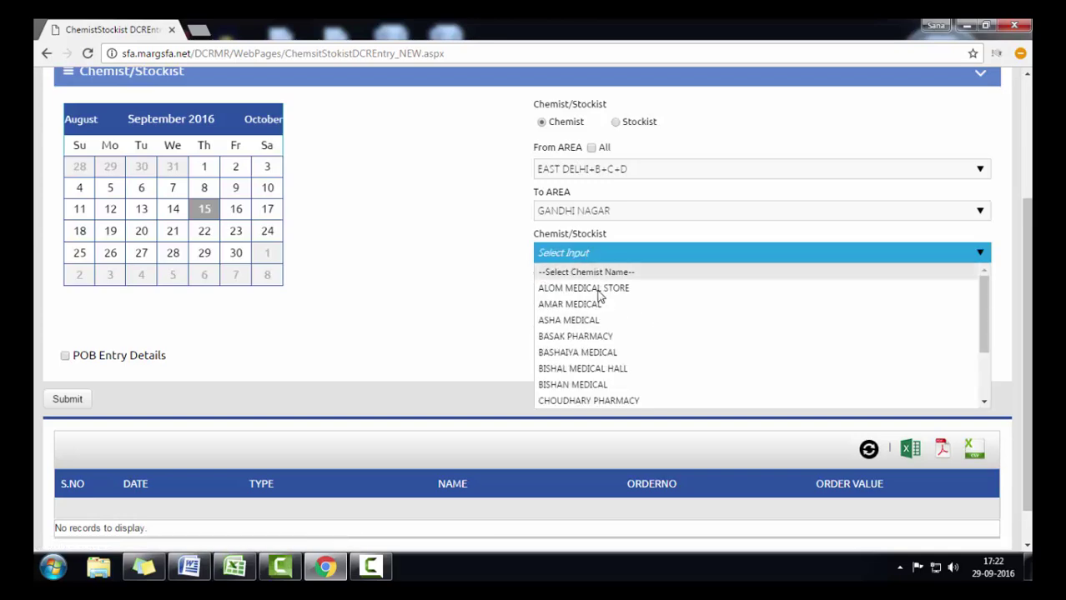
left_click(577, 337)
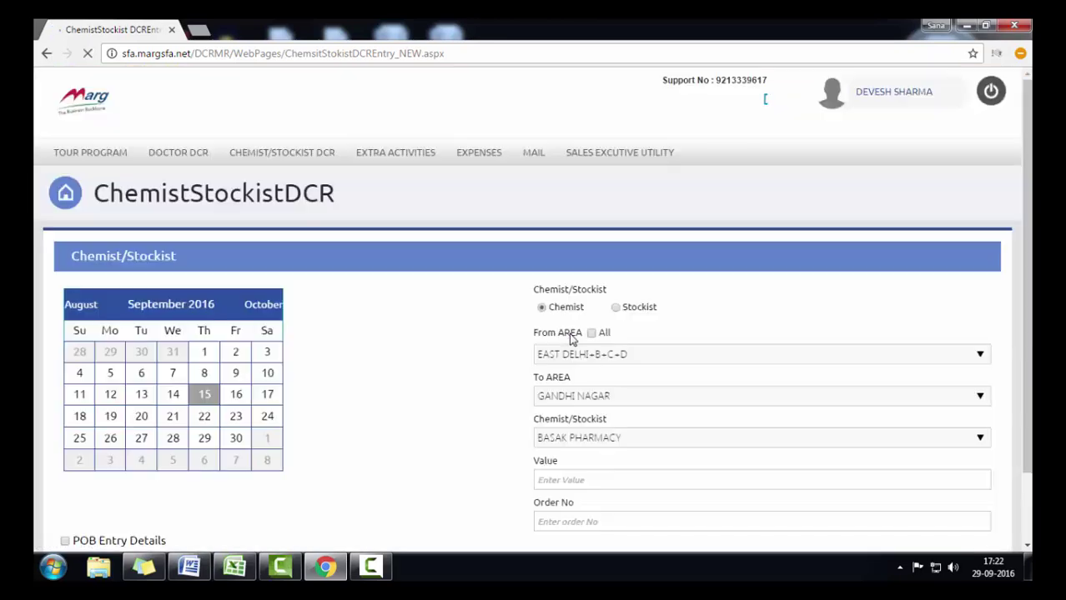
Enter 100 as the order value and fill in the order number for the chemist visit
scroll(1021, 344, "down", 2)
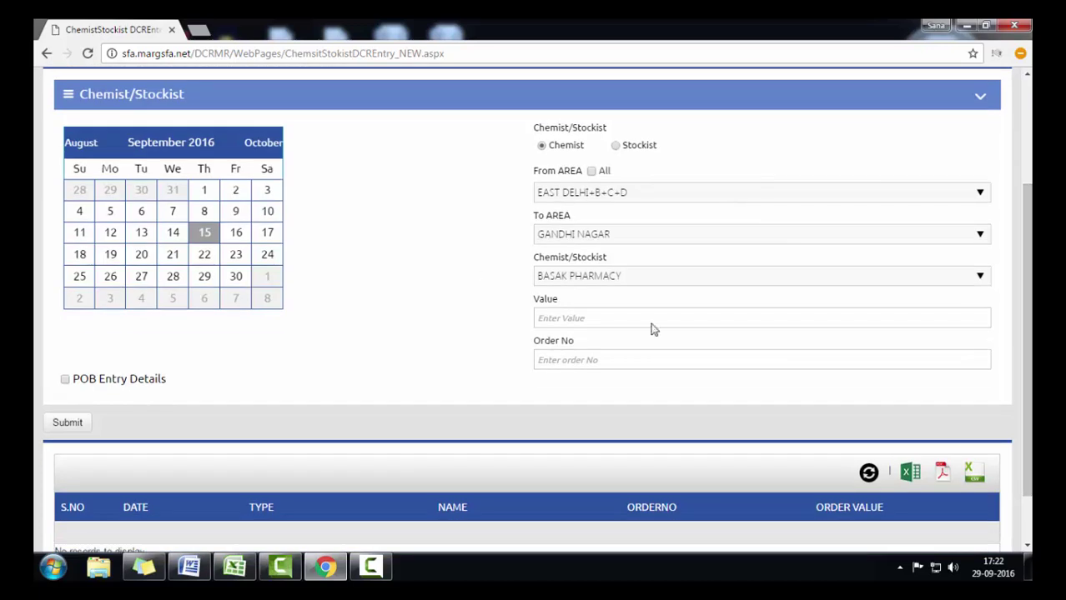
left_click(550, 316)
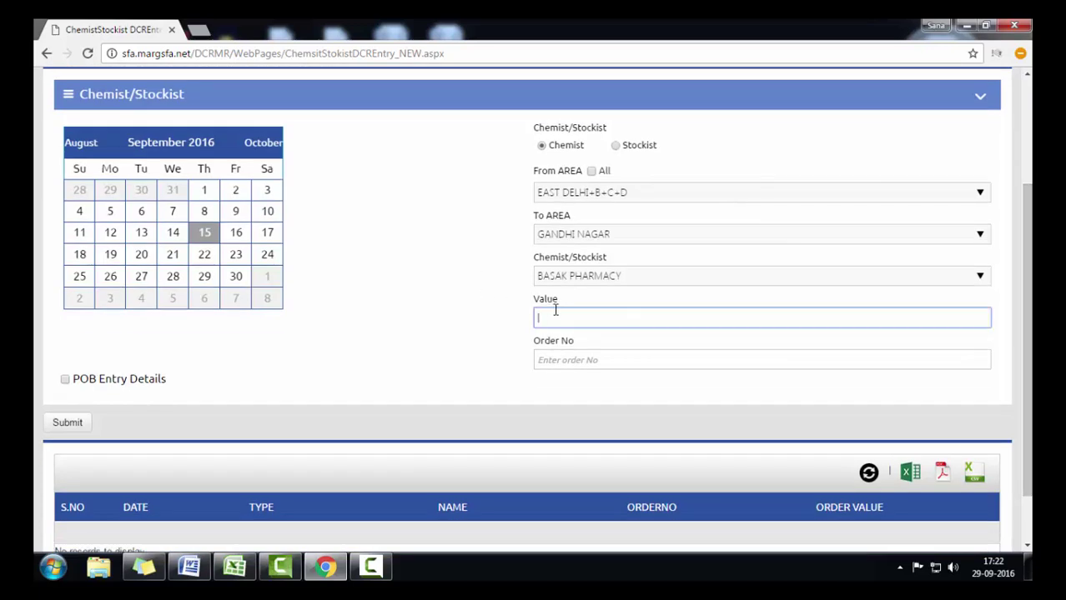
left_click(573, 365)
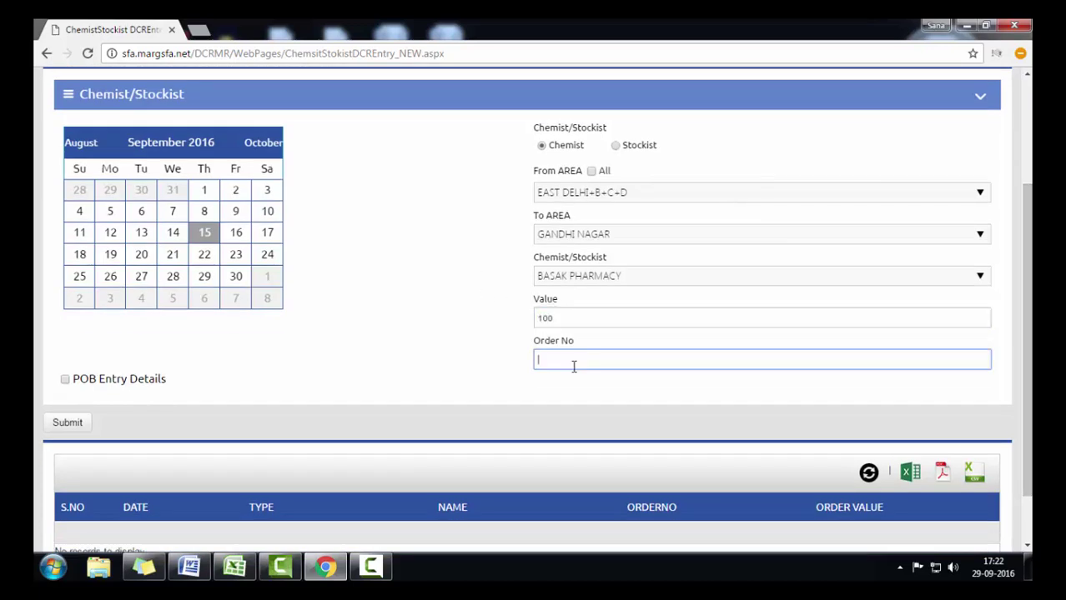
type("50")
left_click(425, 378)
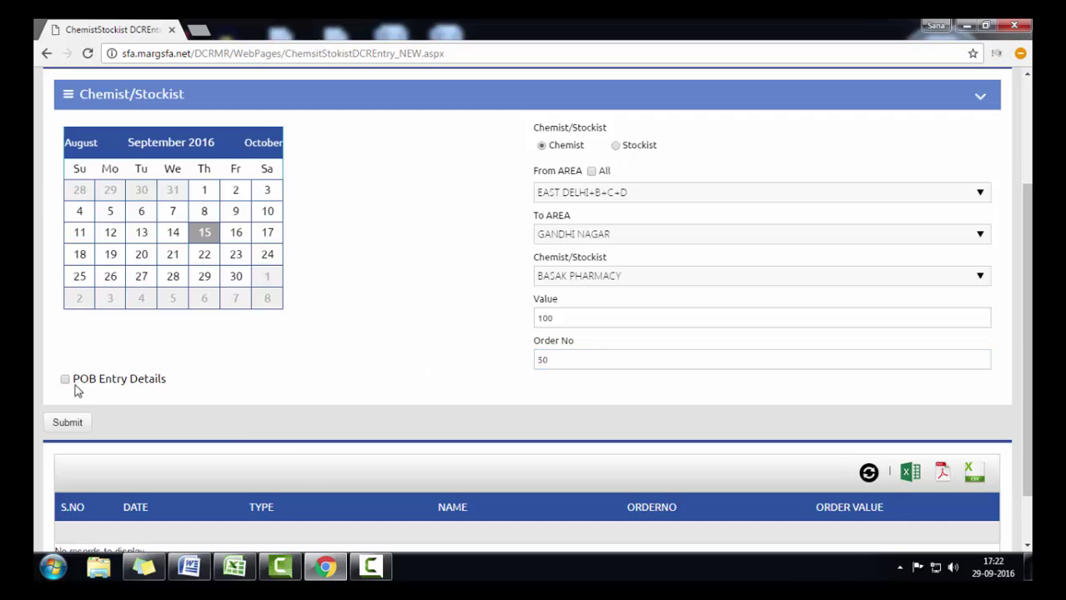
Submit the chemist DCR without POB entry details and dismiss the resulting message
left_click_drag(76, 387, 164, 383)
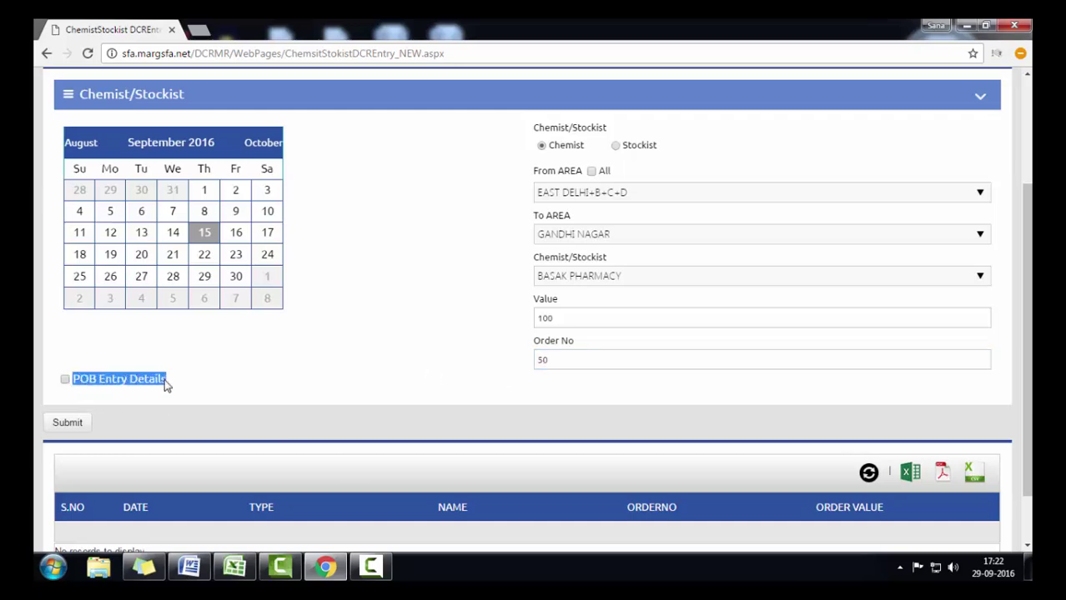
left_click(224, 385)
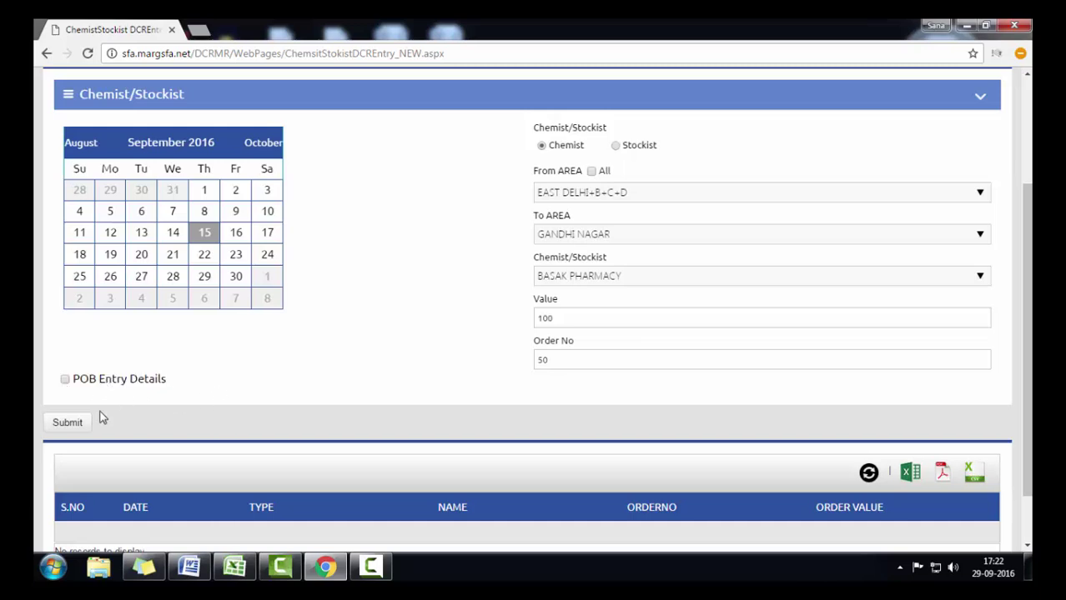
left_click(62, 424)
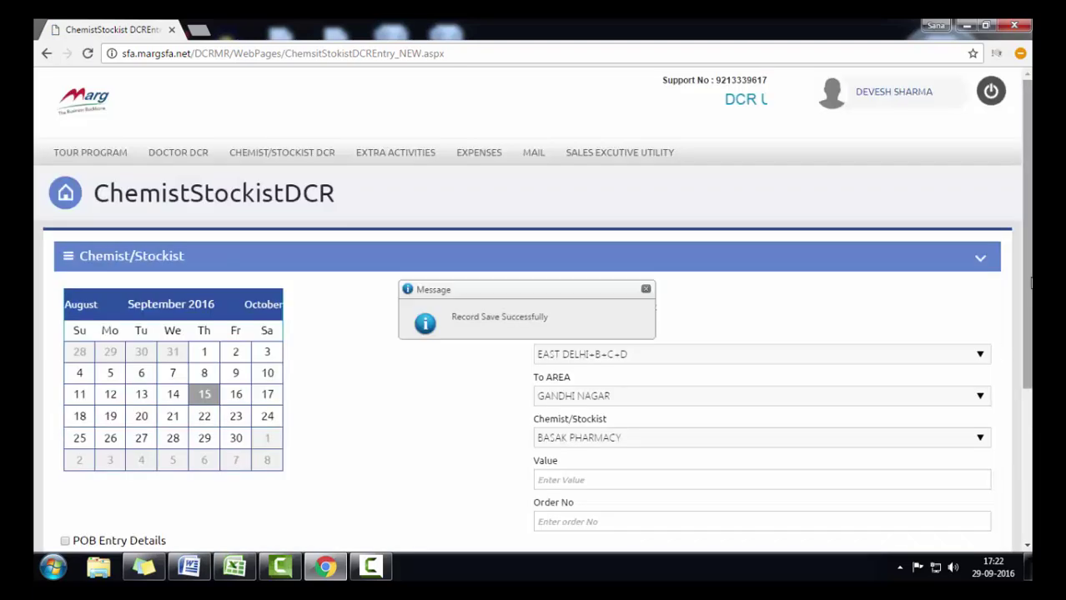
scroll(1031, 283, "down", 2)
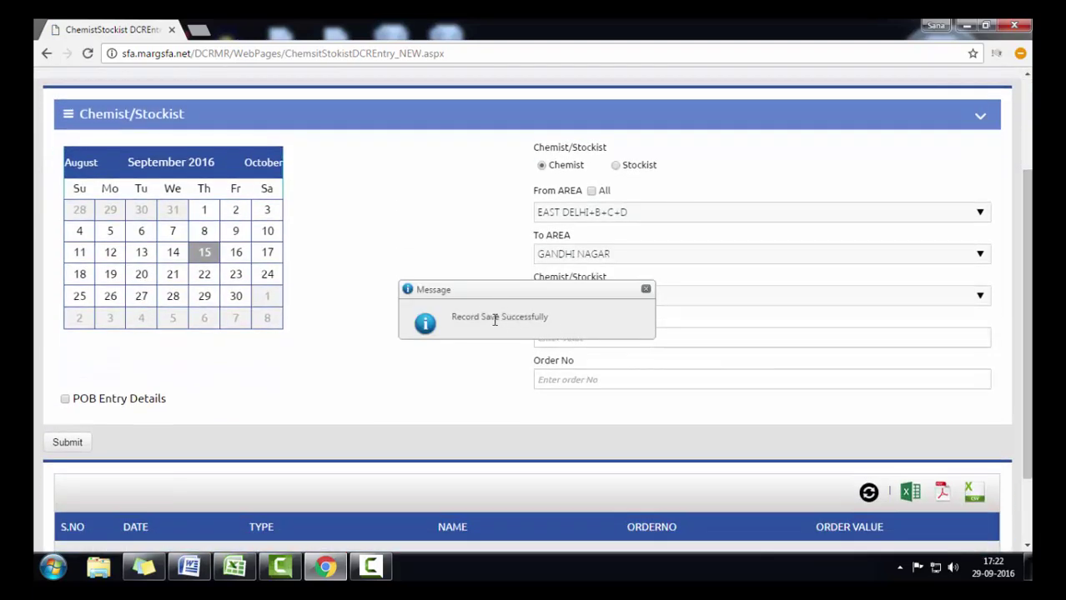
left_click(646, 288)
Examine the Chemist and Stockist type options and the table of saved chemist visits
double_click(639, 165)
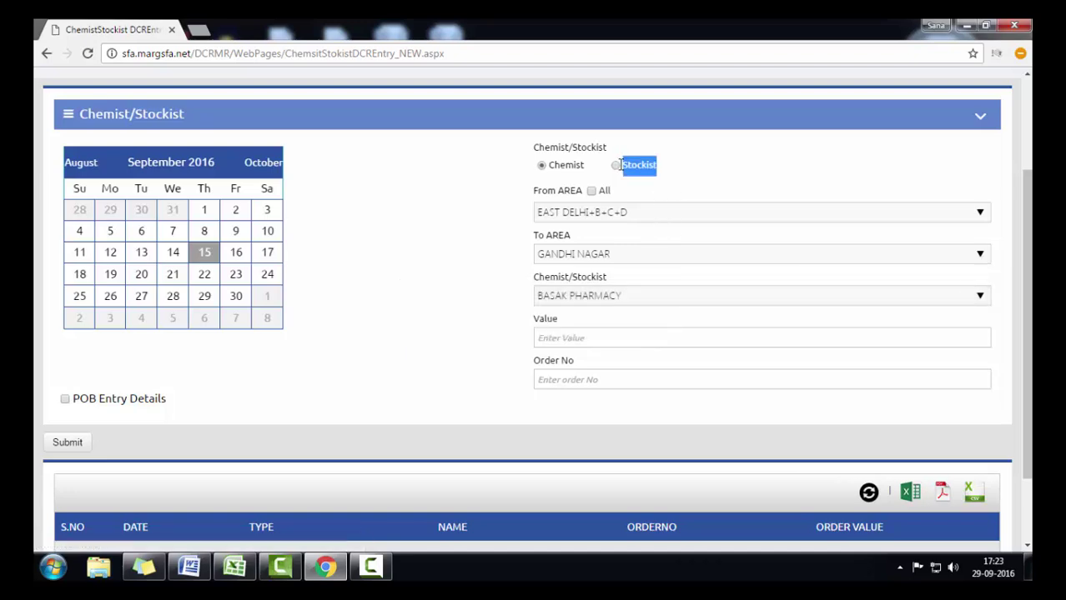
left_click(557, 167)
double_click(557, 167)
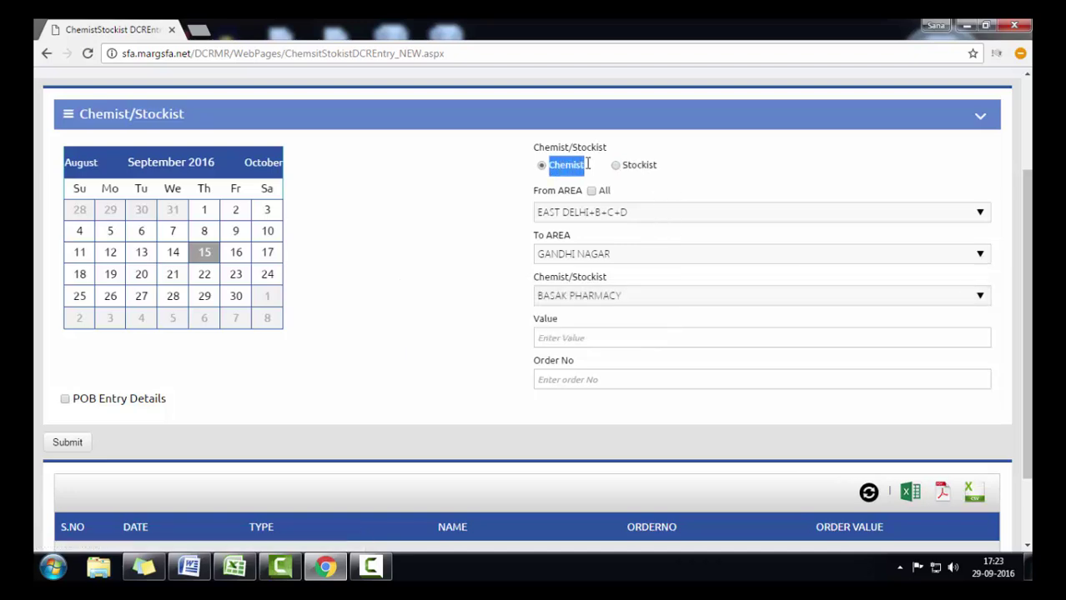
left_click(479, 187)
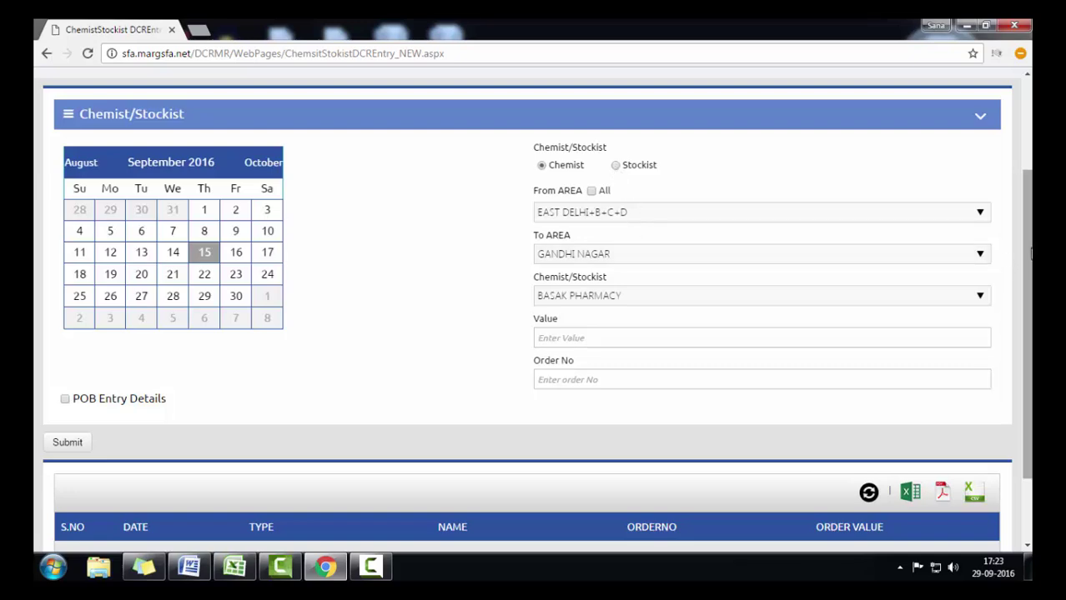
scroll(1026, 334, "down", 2)
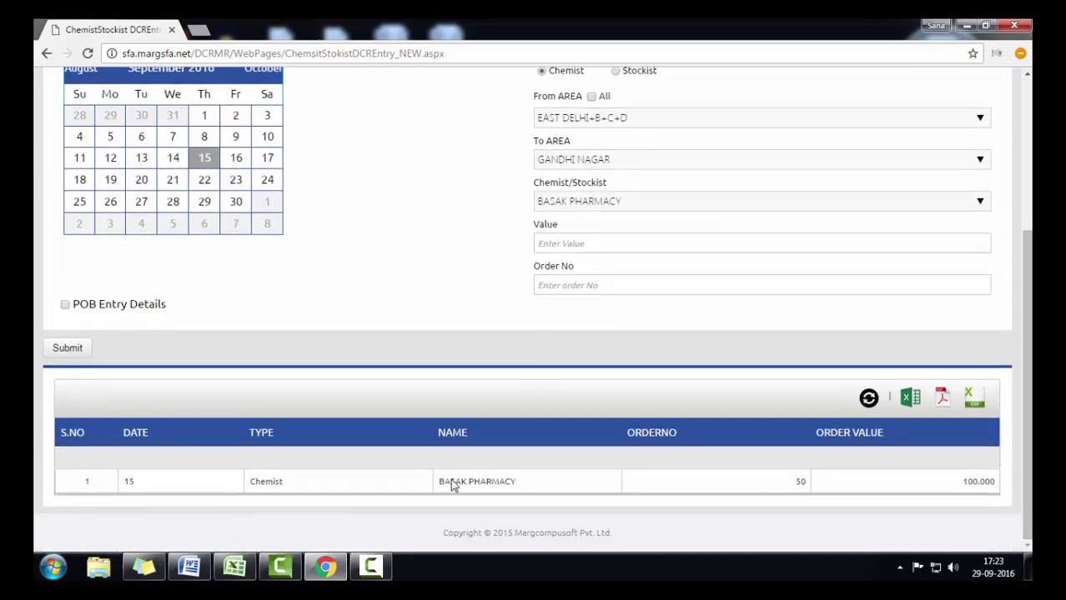
Review the date, type, name and order number of the BASAK PHARMACY record in the saved visits table
left_click_drag(121, 482, 149, 487)
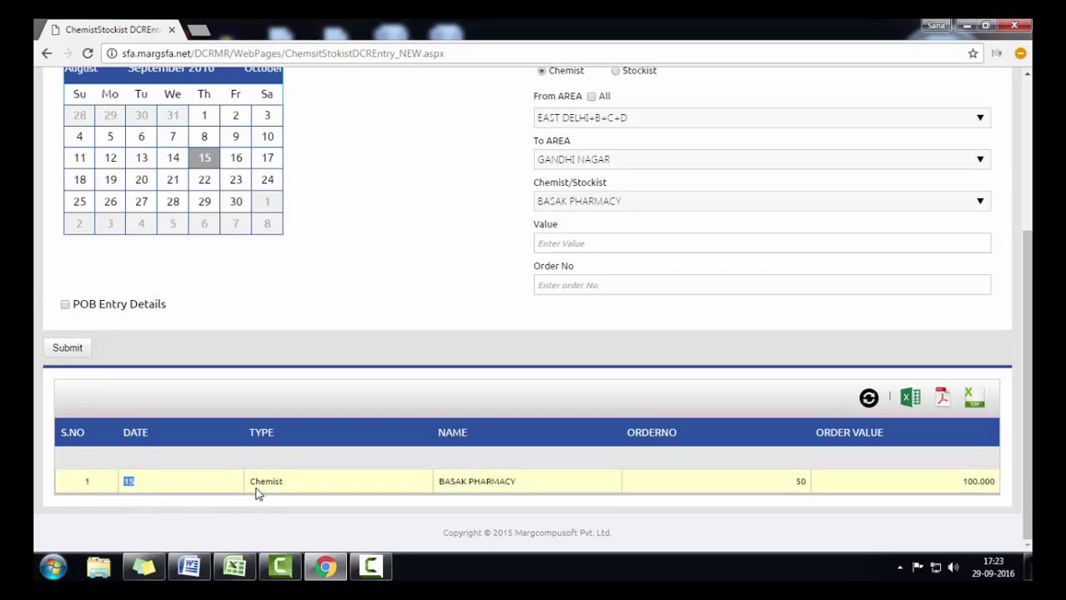
left_click_drag(252, 484, 309, 492)
left_click(256, 432)
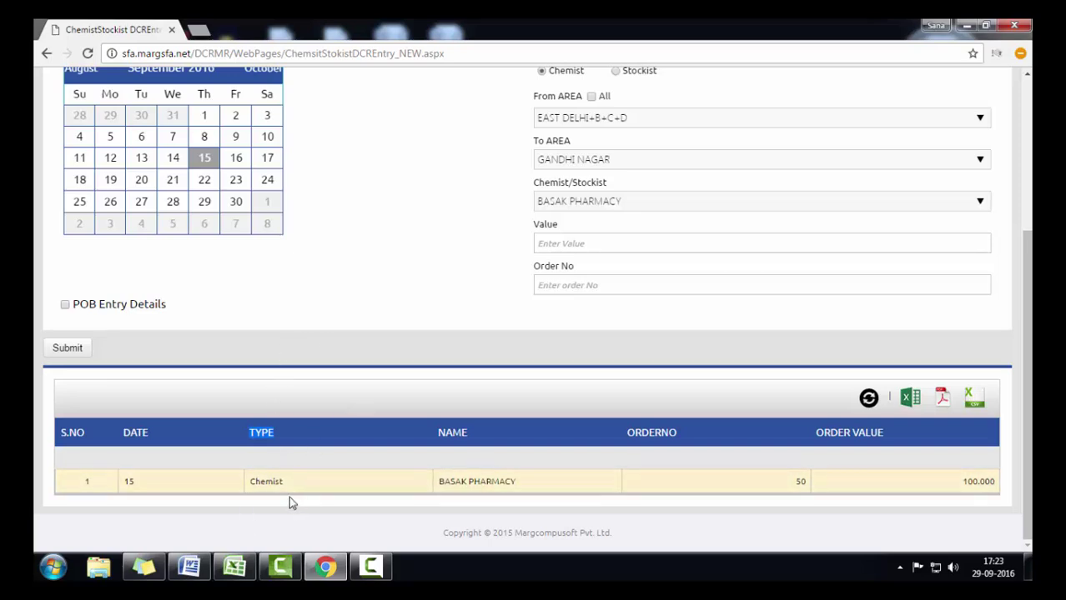
left_click_drag(514, 492, 441, 488)
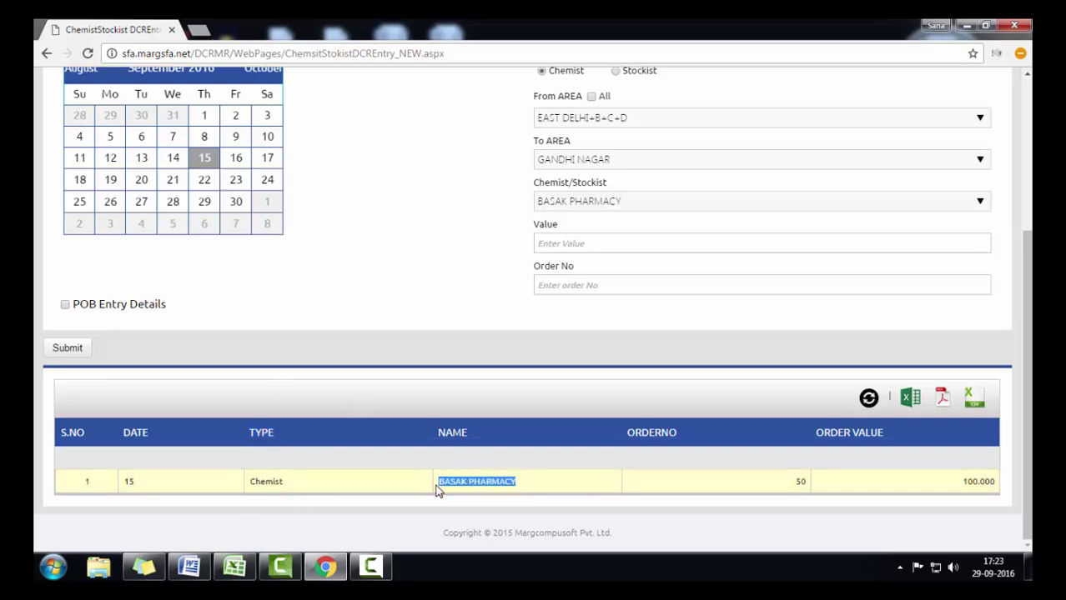
double_click(798, 483)
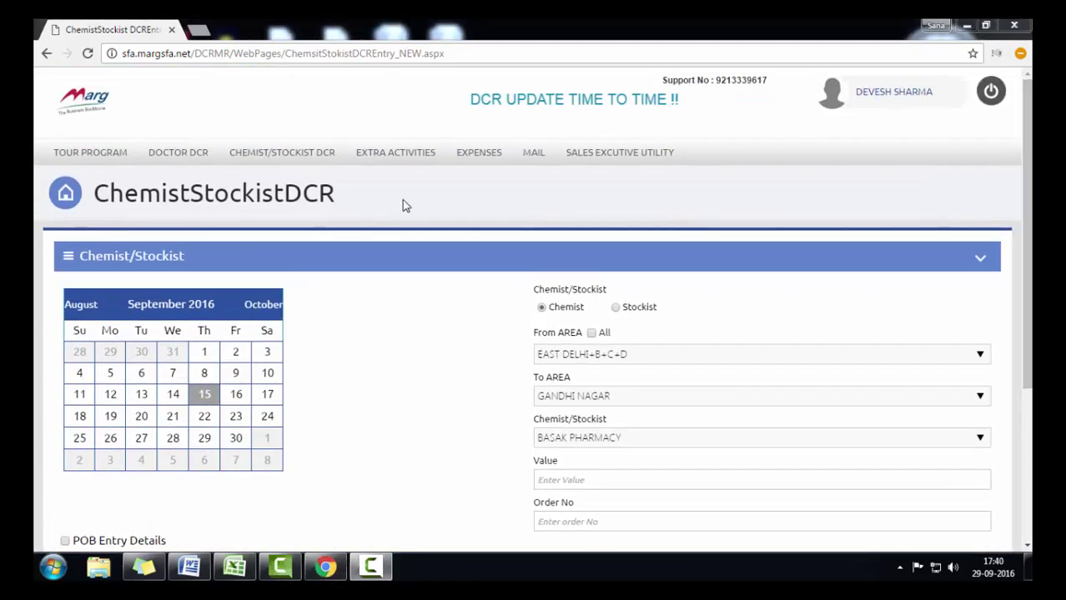
Open the Extra Activity DCR form, choose 16 September 2016 and select Meeting as the activity
left_click(392, 155)
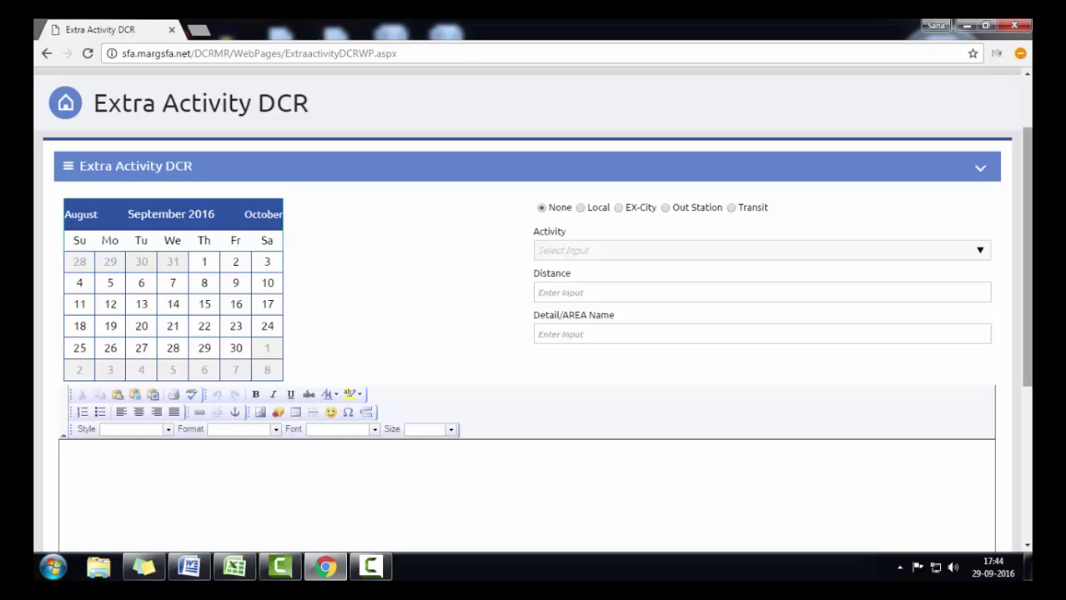
left_click_drag(1026, 251, 1026, 315)
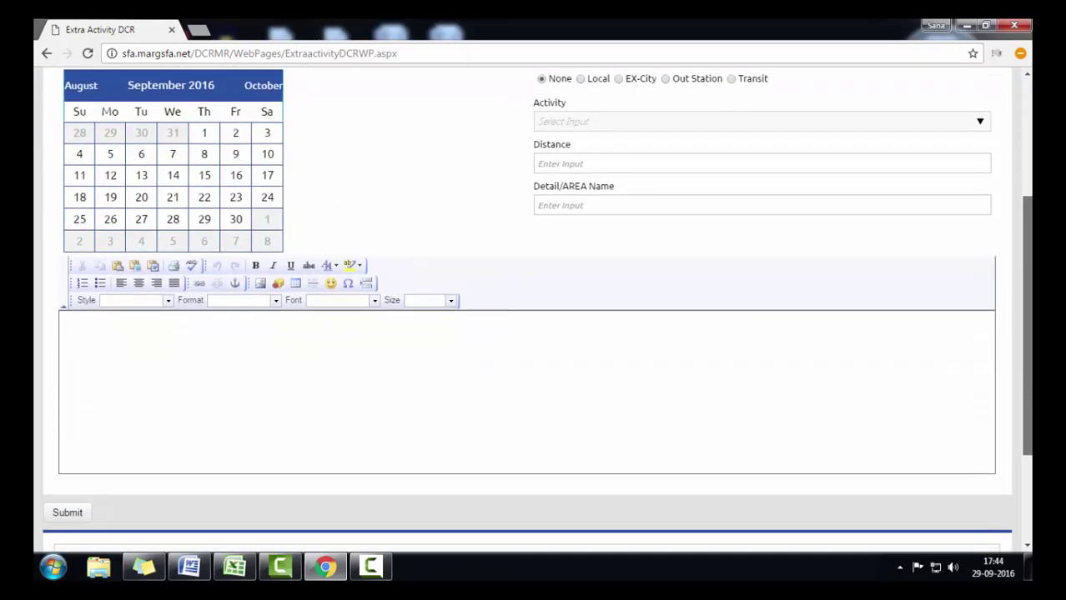
scroll(532, 310, "up", 3)
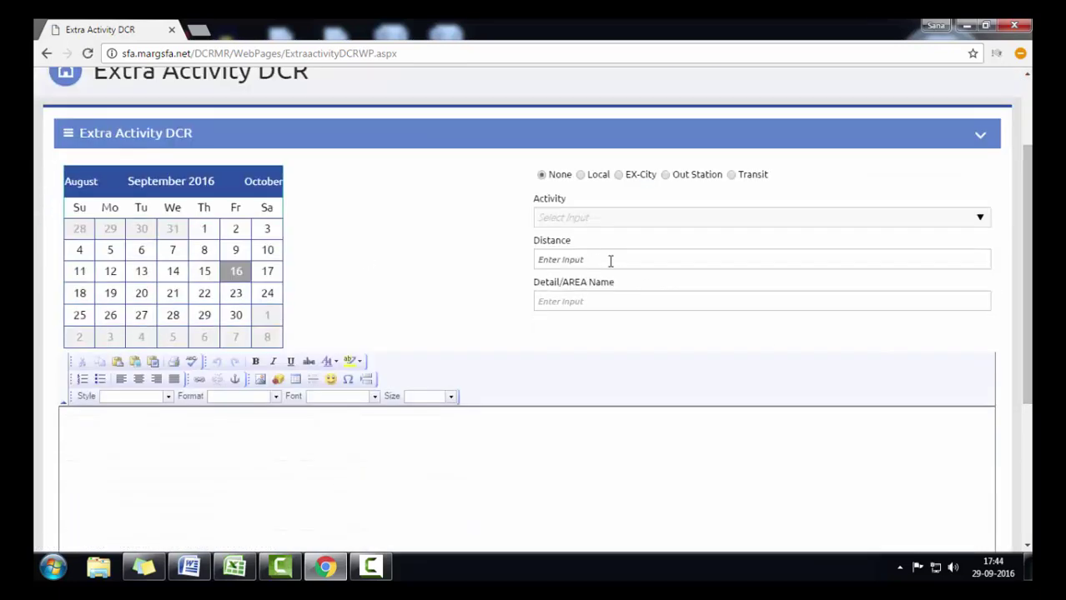
left_click(588, 217)
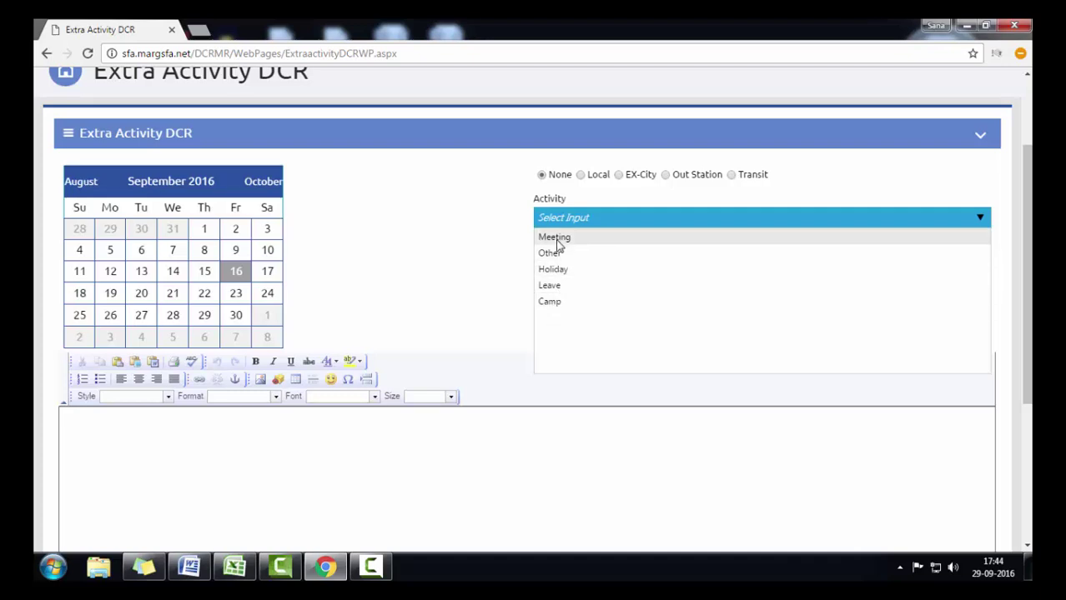
left_click(554, 238)
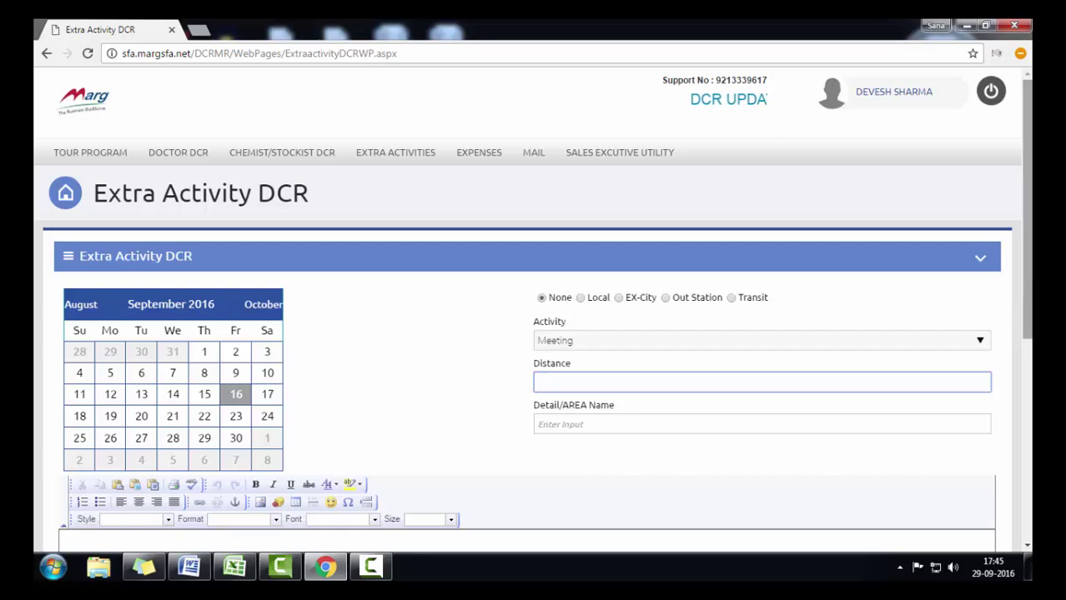
Mark the meeting as EX-City and enter a distance of 100
scroll(536, 333, "down", 1)
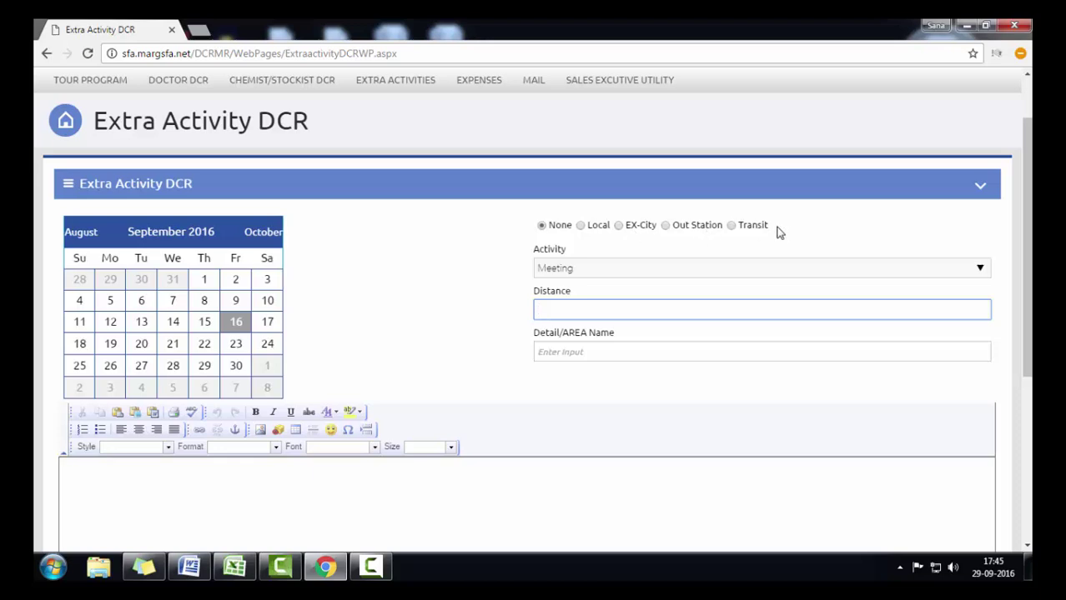
left_click(618, 226)
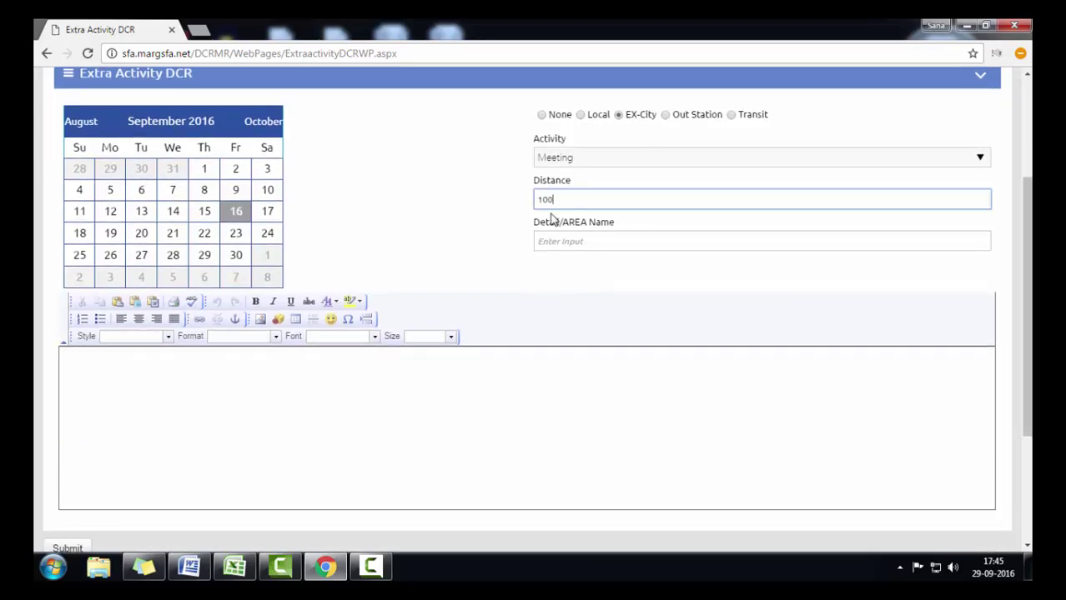
left_click(436, 201)
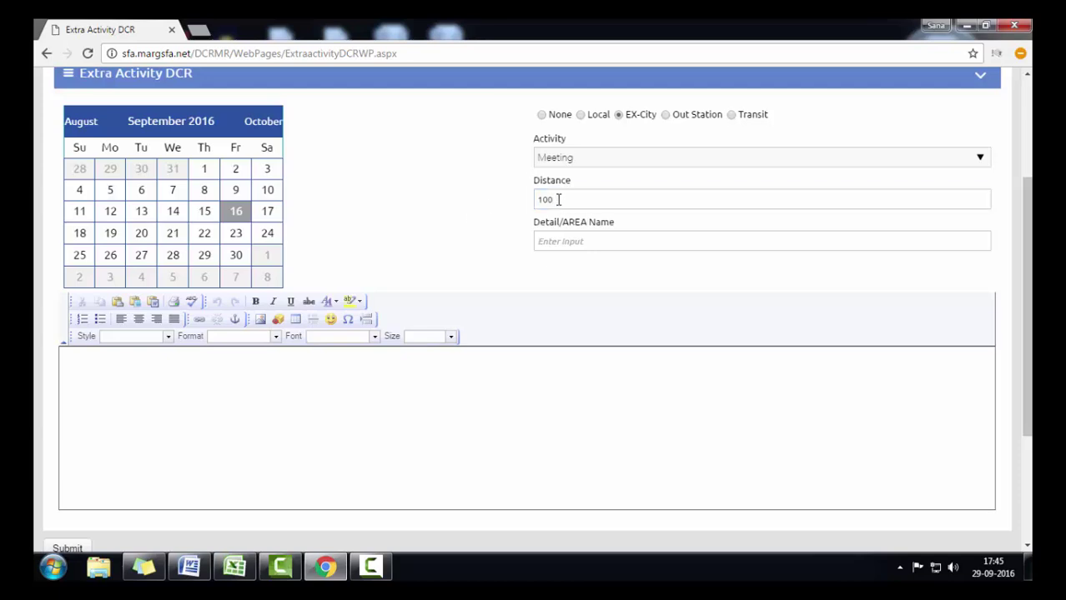
Enter the sample remark "safrdyhtrfujyjhkhjlk" in the extra activity's text editor and review the completed form
left_click(561, 242)
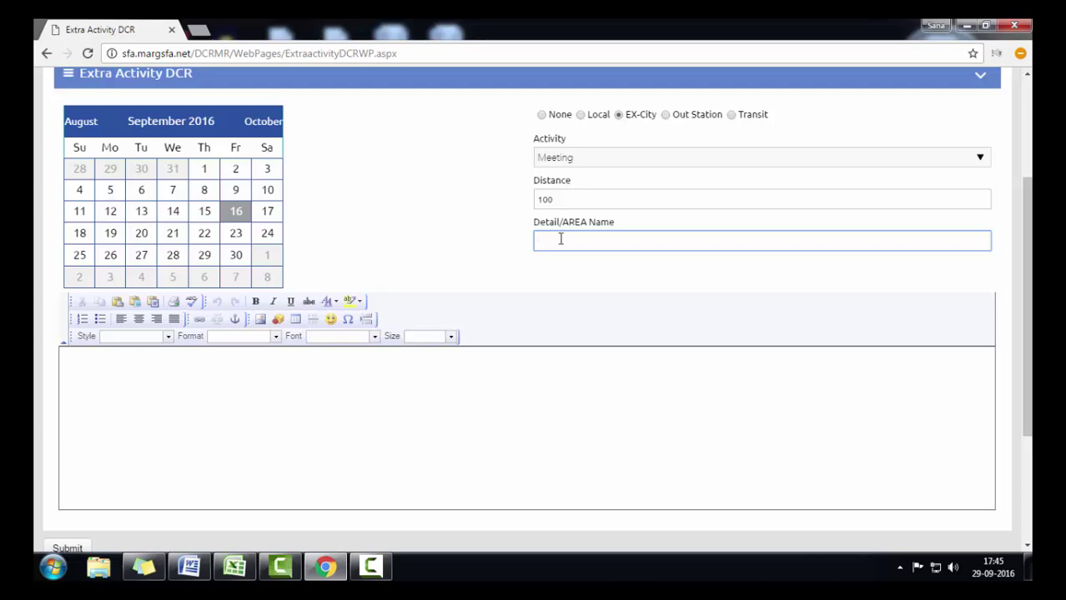
scroll(376, 275, "down", 2)
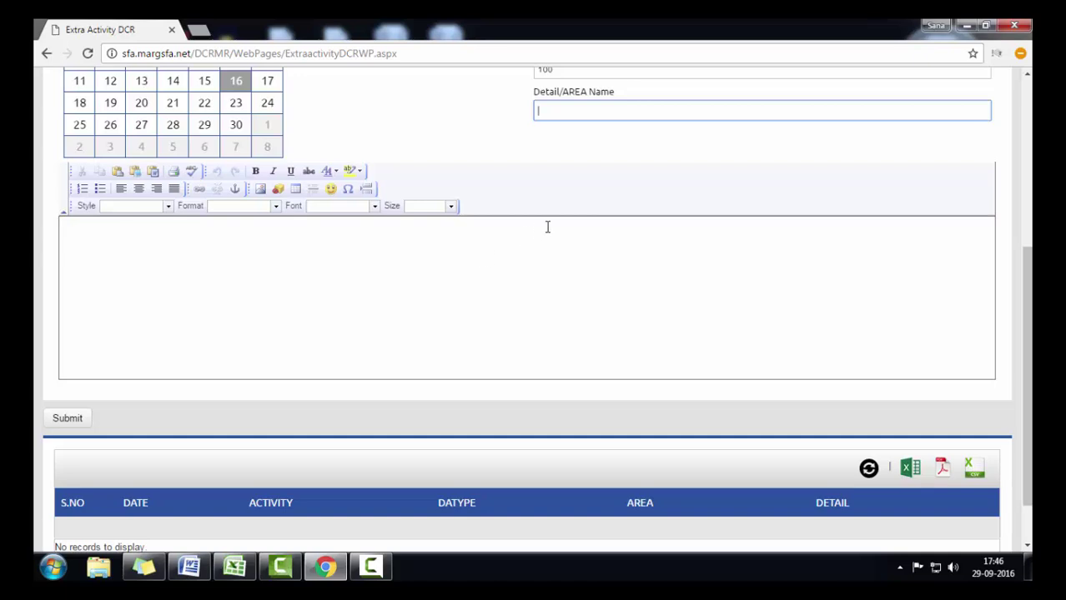
left_click(93, 264)
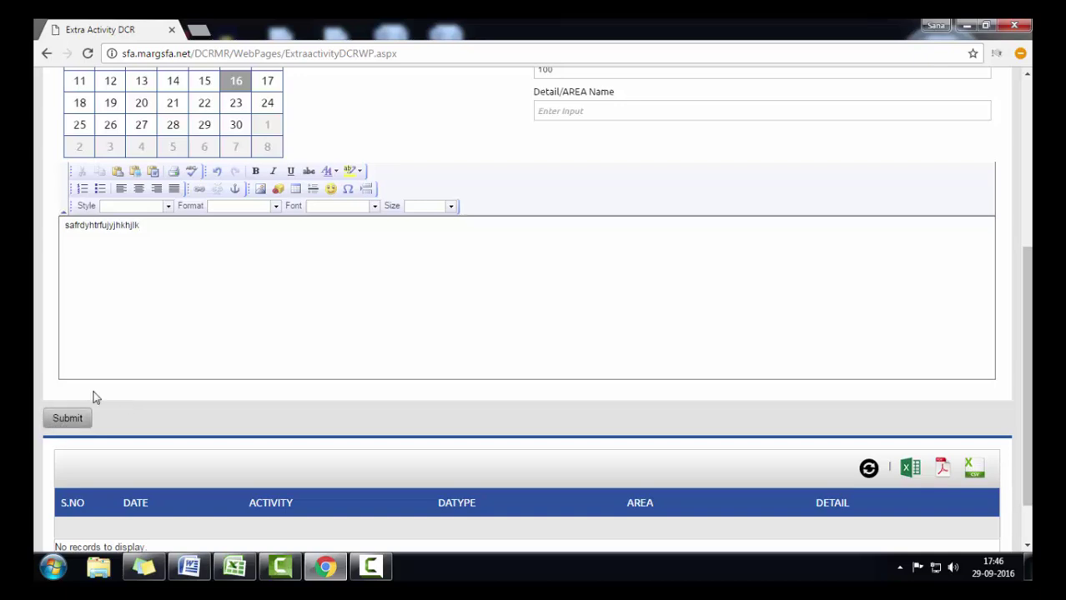
scroll(392, 407, "down", 1)
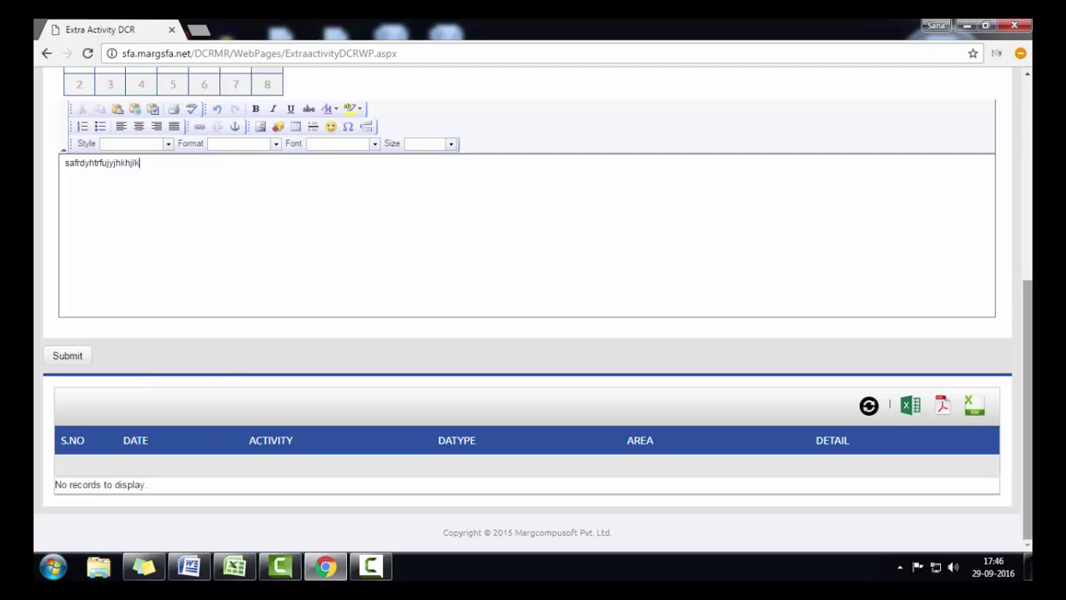
scroll(532, 306, "up", 3)
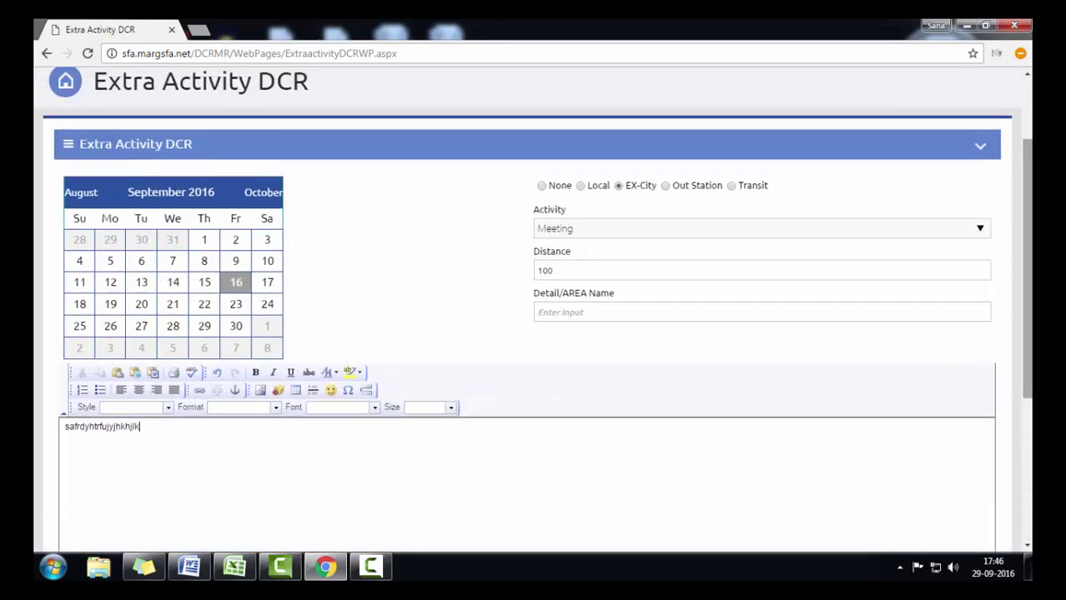
Open the expense submission form and choose 8 September 2016 as the expense date
scroll(474, 170, "up", 1)
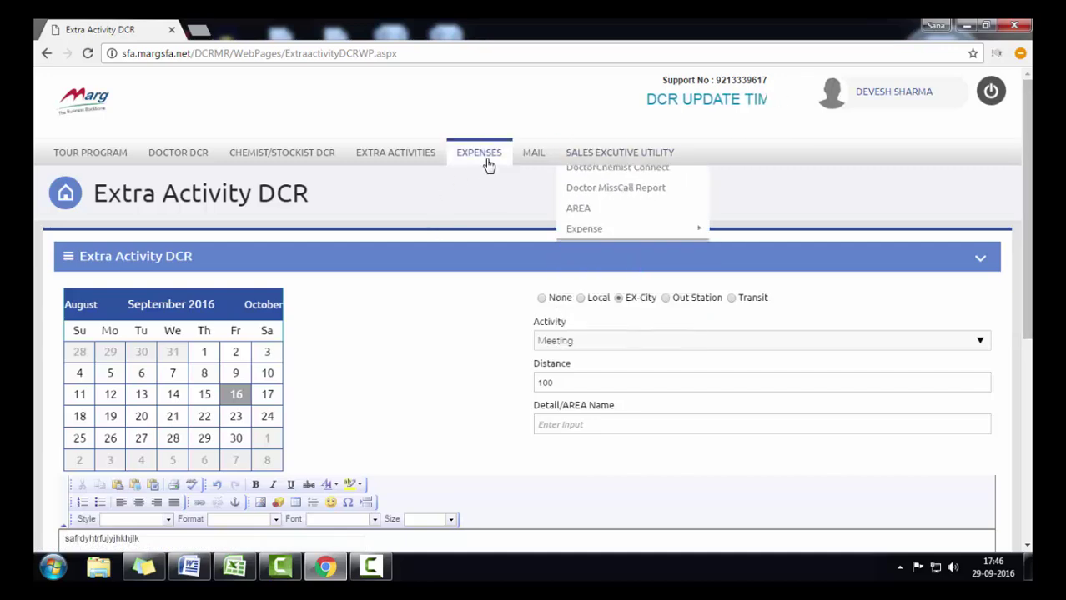
left_click(486, 164)
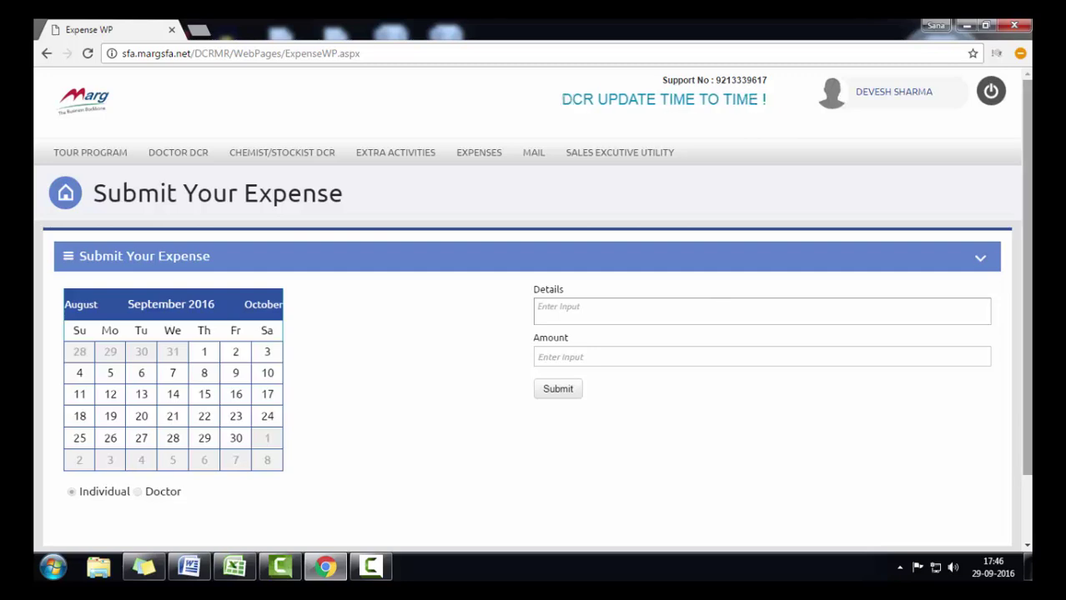
scroll(532, 334, "down", 2)
scroll(532, 311, "up", 1)
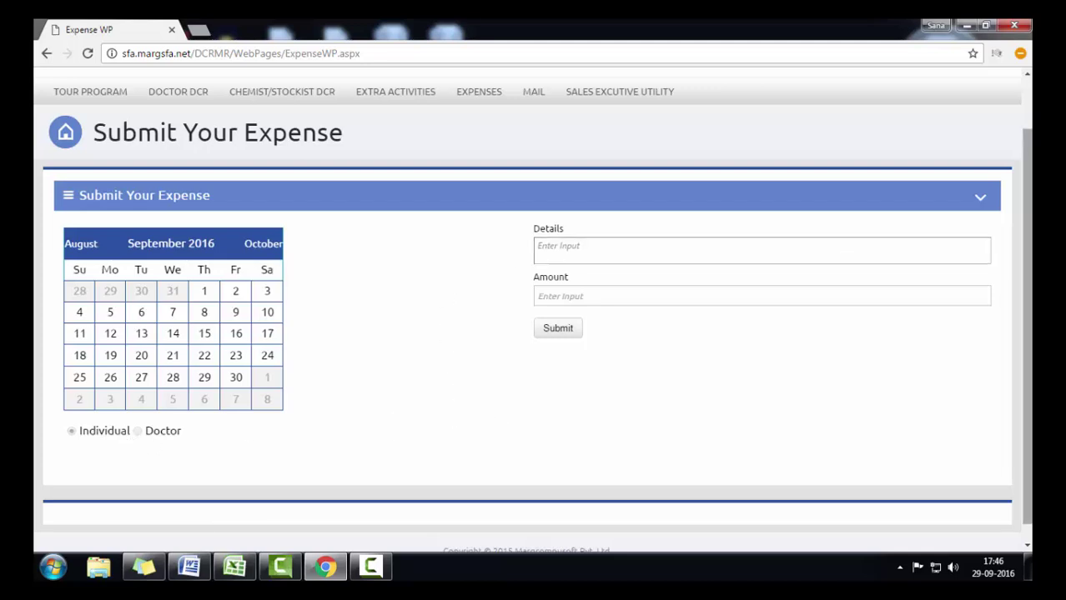
scroll(46, 504, "down", 1)
scroll(46, 504, "up", 1)
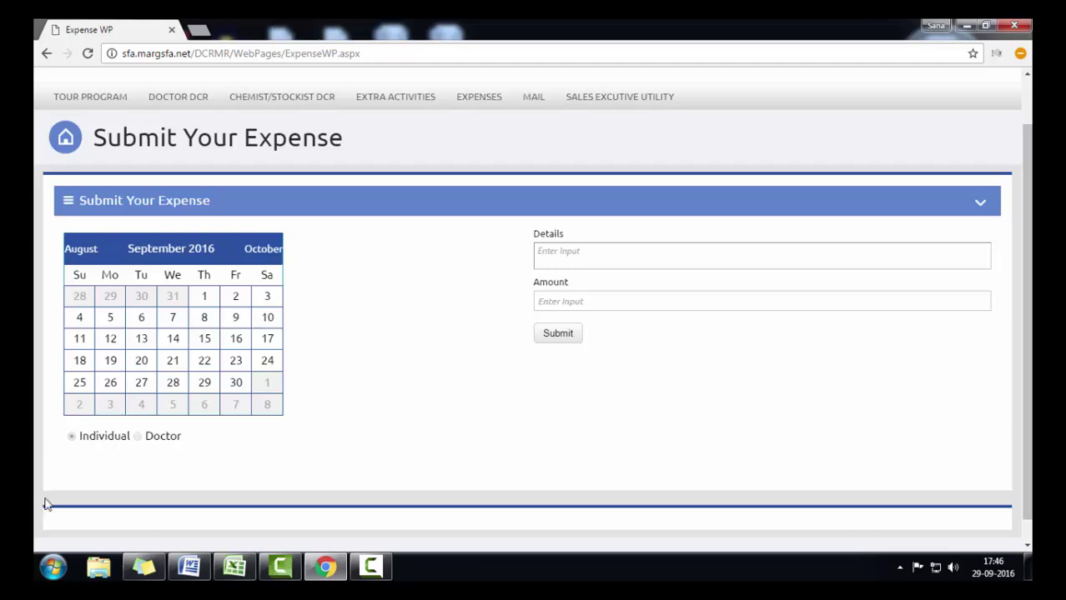
left_click(205, 321)
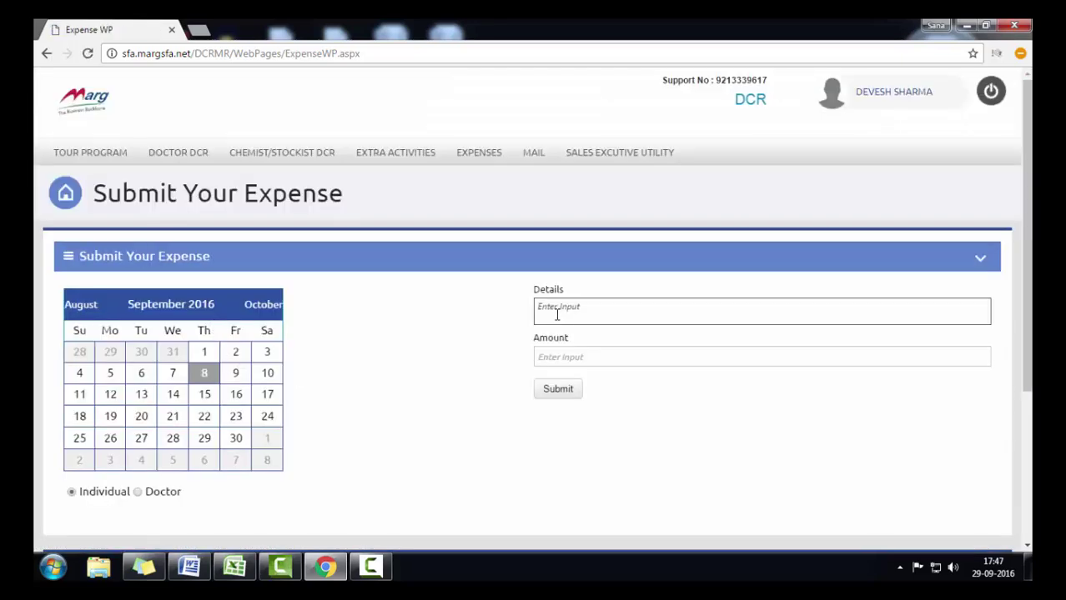
Submit an individual expense with Lunch as the details and 100 as the amount, and dismiss the resulting message
left_click(557, 314)
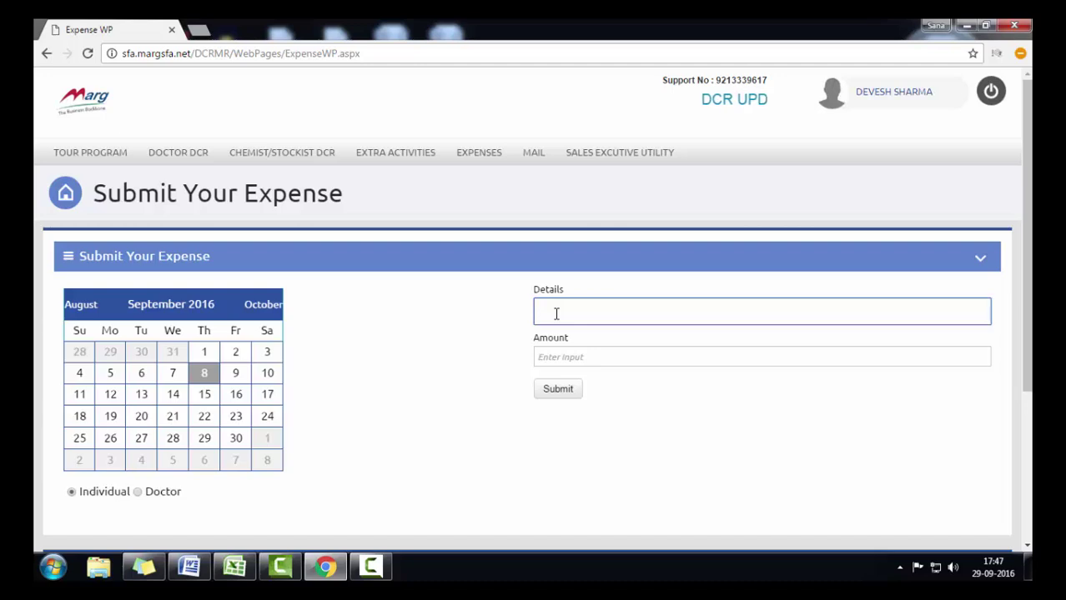
type("Lunch")
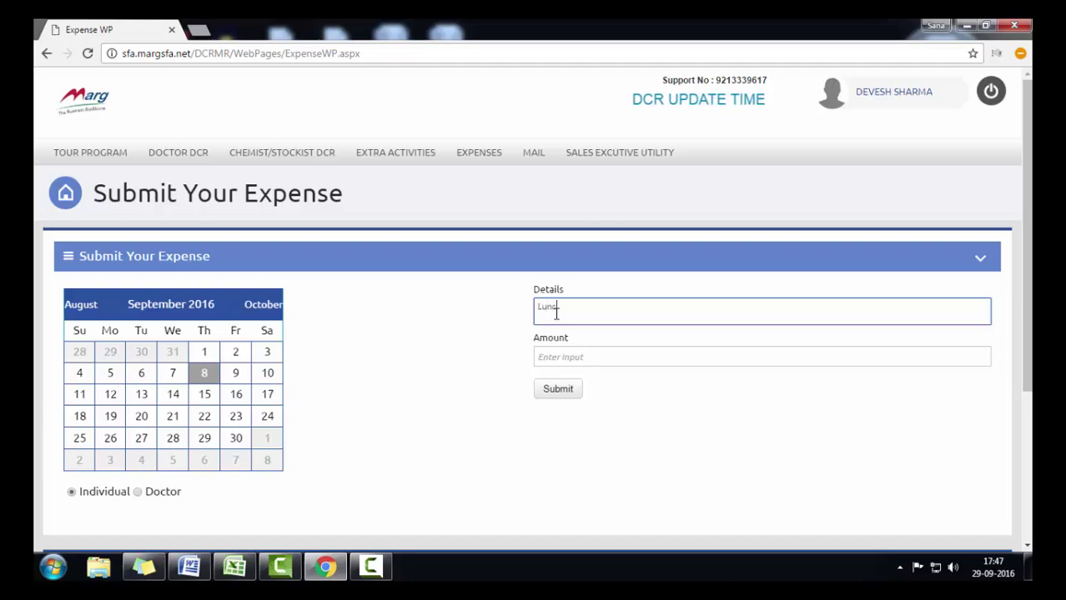
left_click(544, 357)
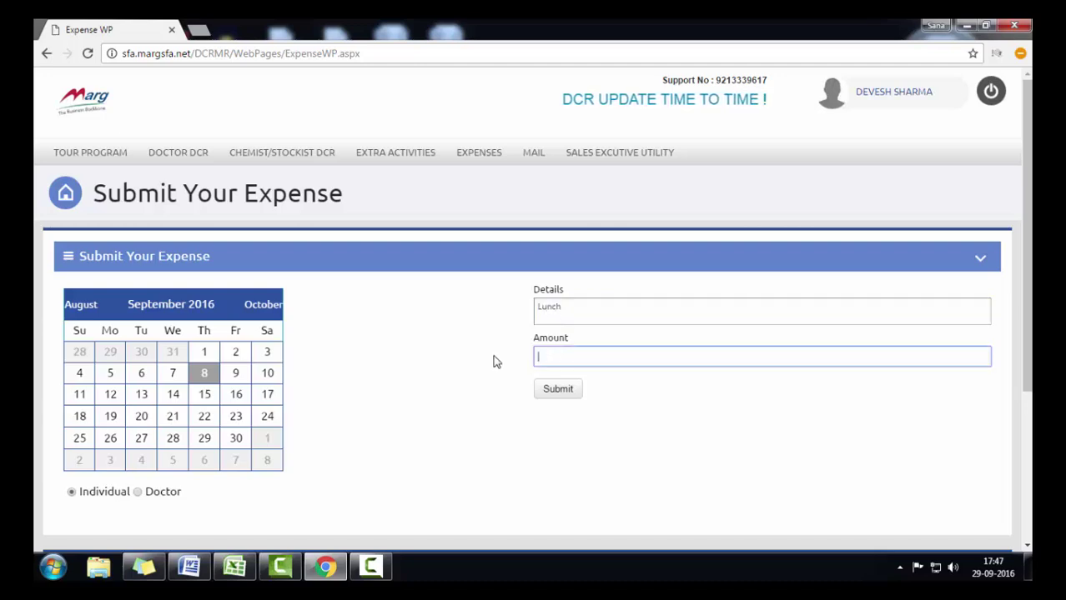
type("100")
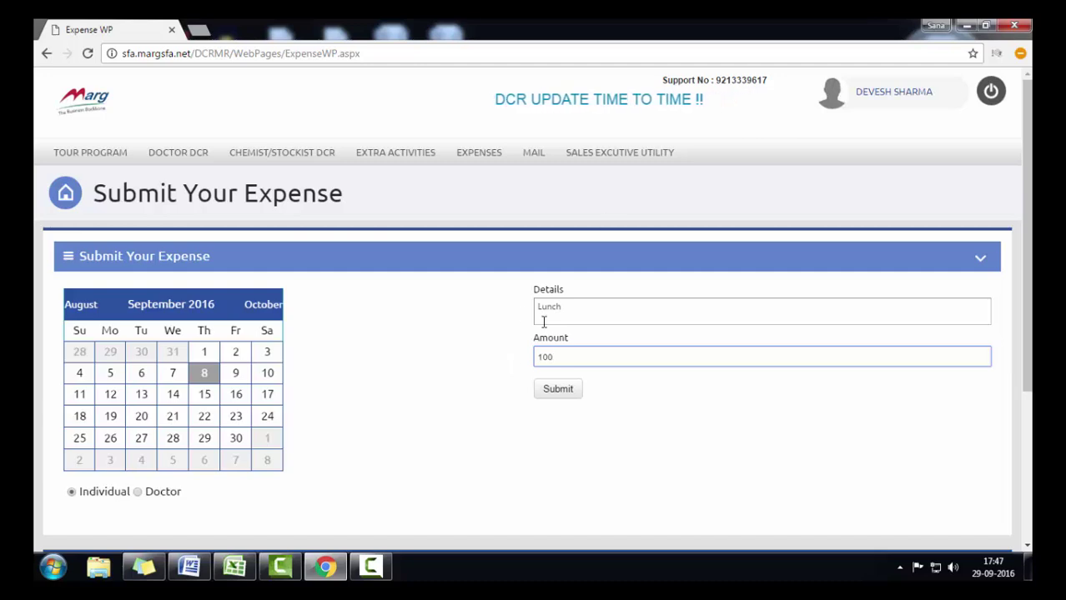
left_click(565, 394)
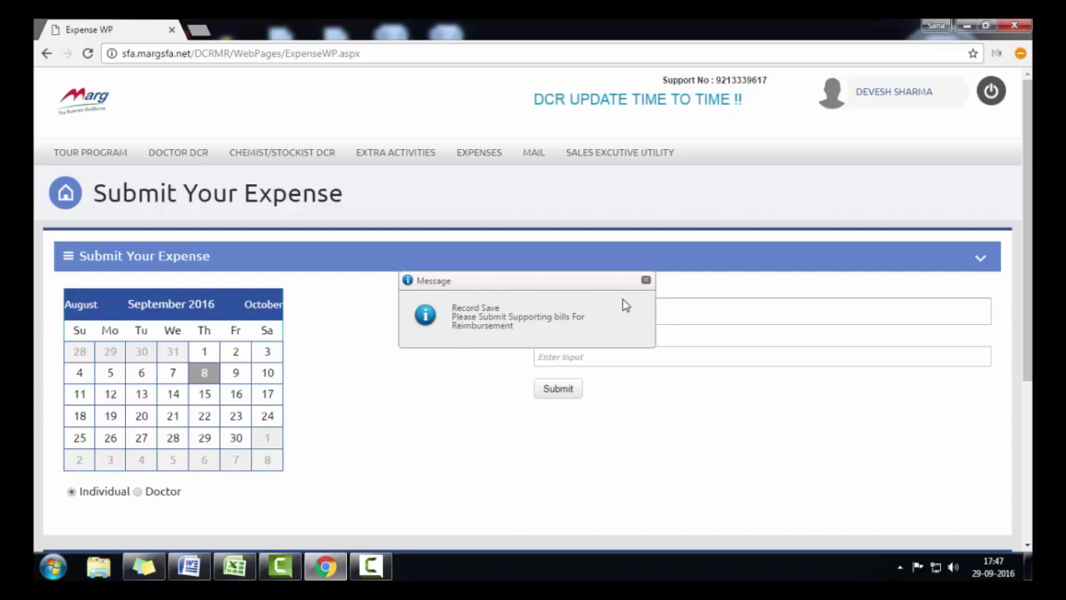
left_click(646, 282)
Examine the table of saved expenses with their dates, amounts and details
scroll(644, 291, "down", 3)
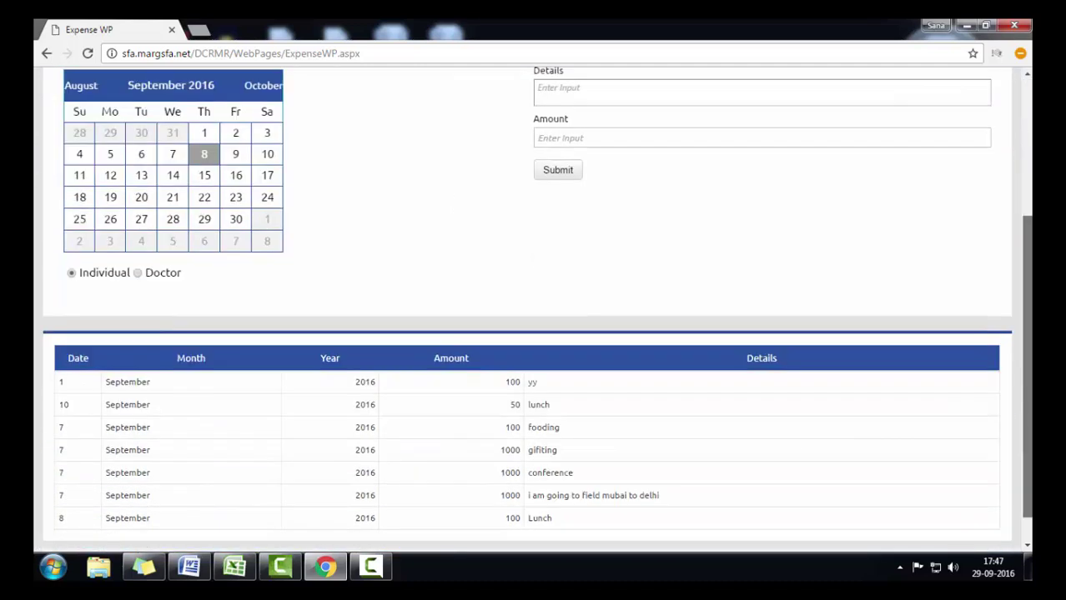
scroll(1027, 374, "down", 1)
scroll(1027, 375, "up", 1)
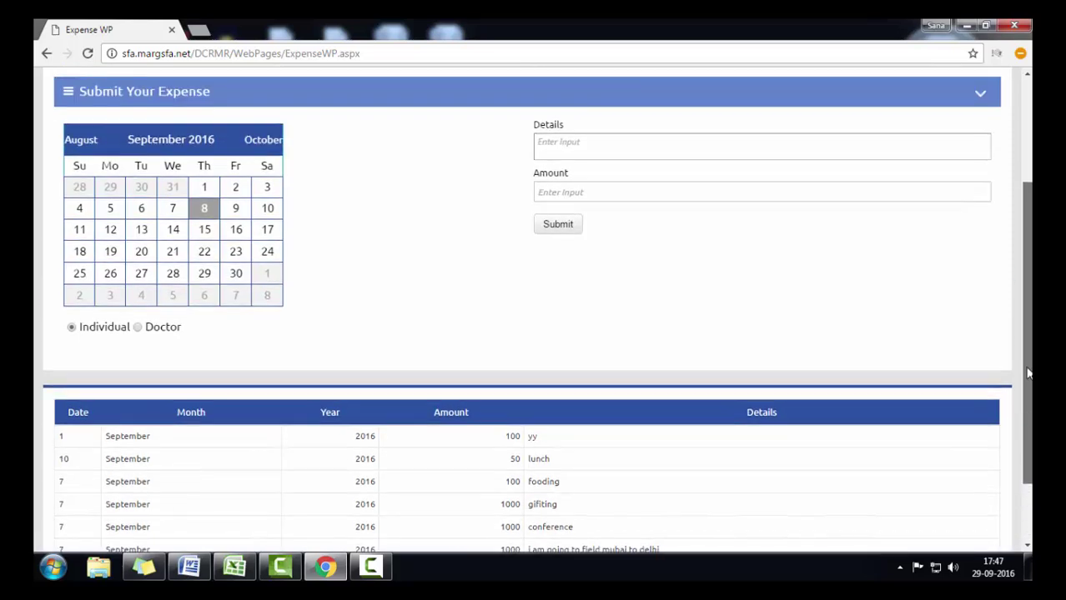
scroll(1028, 374, "down", 1)
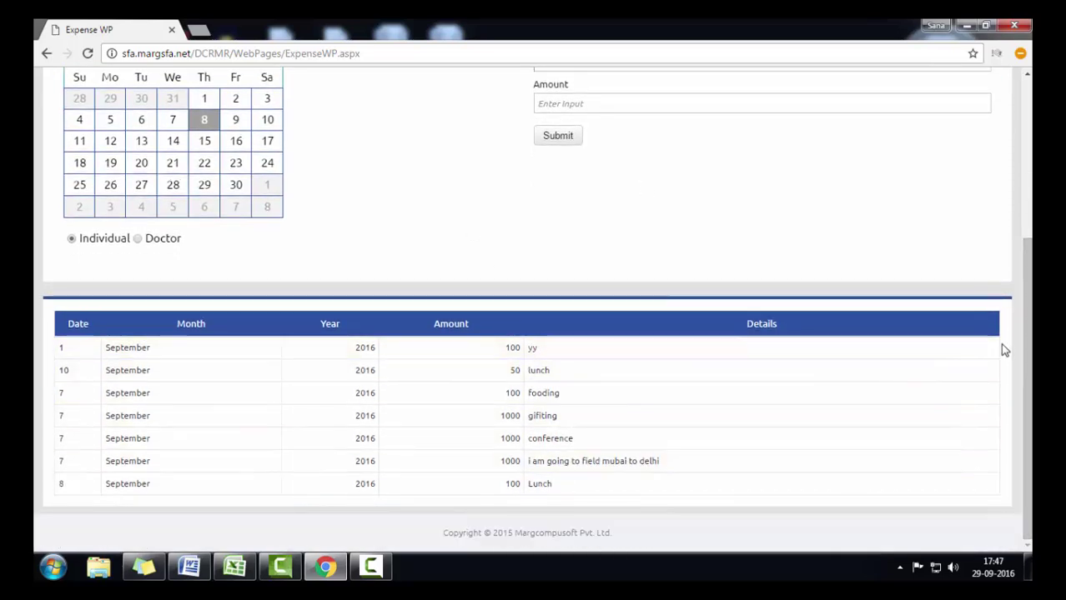
Open the mail inbox and bring up the form for composing a new mail
left_click_drag(1027, 372, 1028, 203)
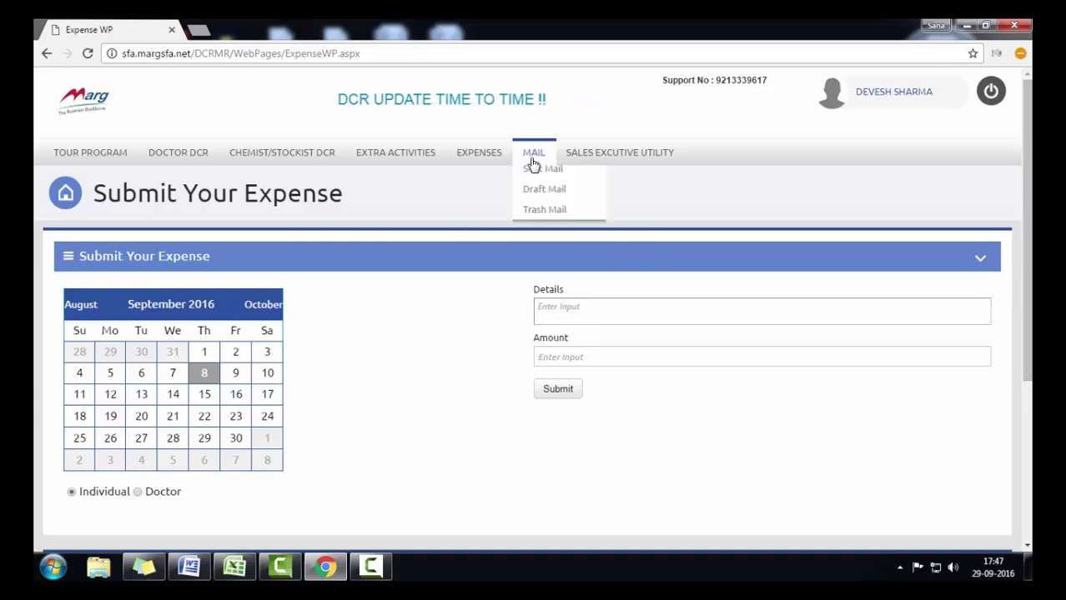
left_click(531, 160)
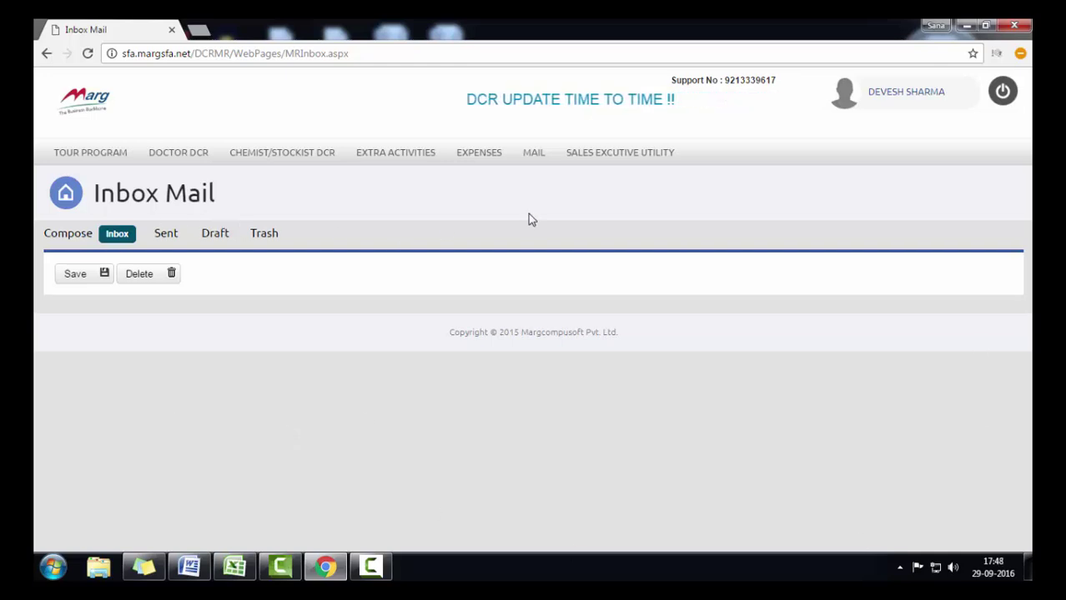
mouse_move(525, 160)
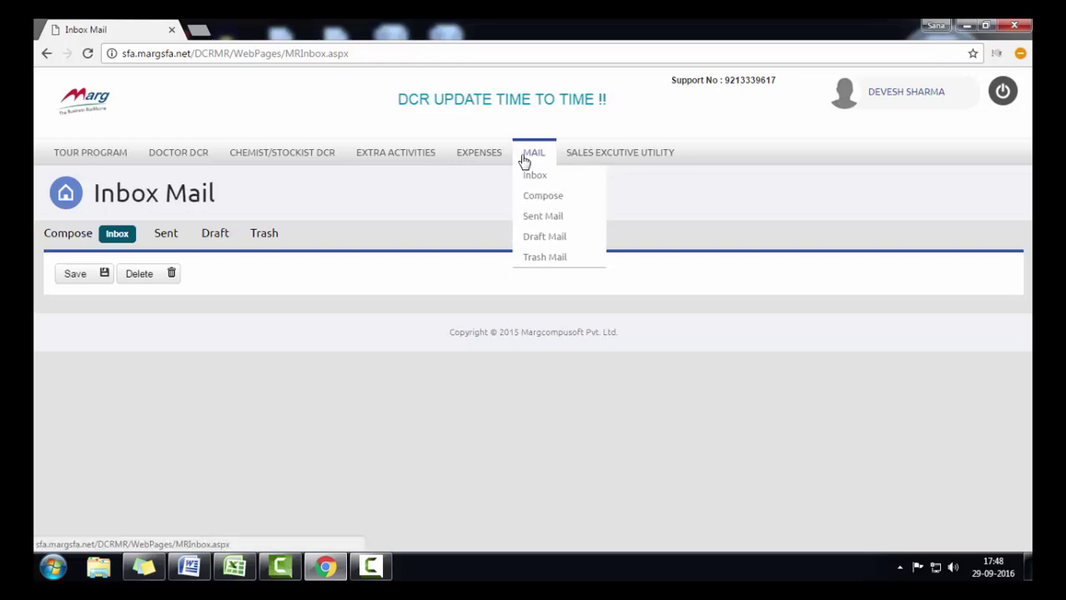
left_click(58, 240)
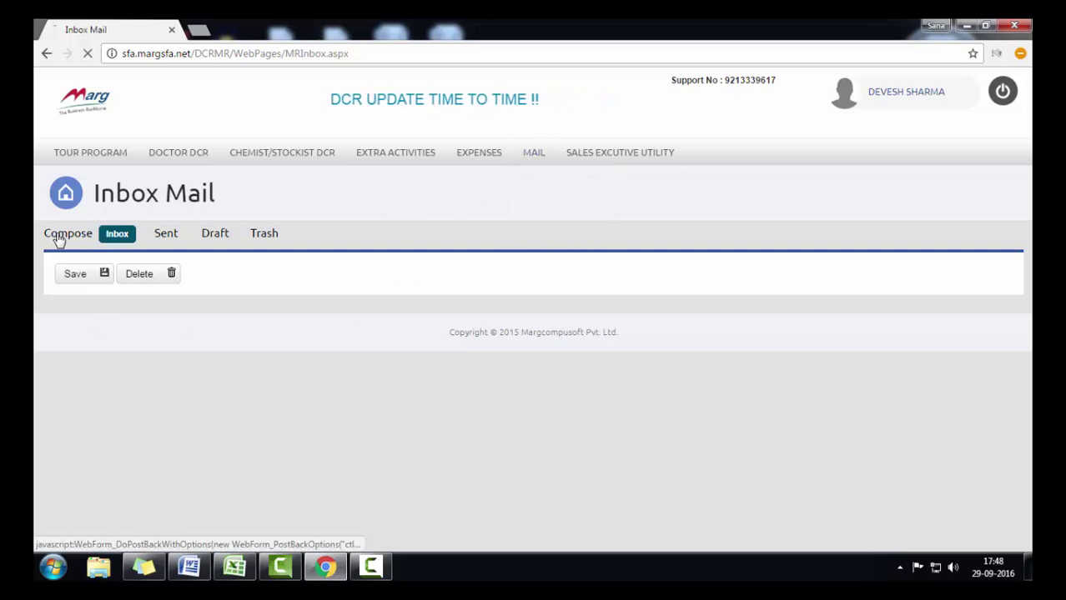
scroll(62, 245, "down", 2)
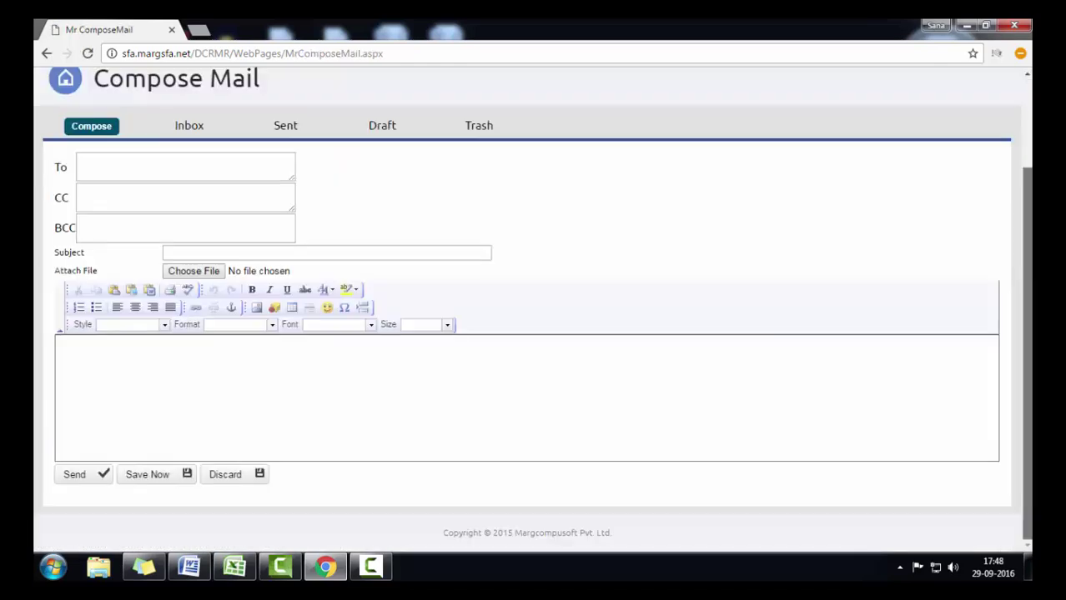
Address the new mail to the Delhi ASM user by choosing the ASM designation and the matching recipient
scroll(62, 170, "up", 1)
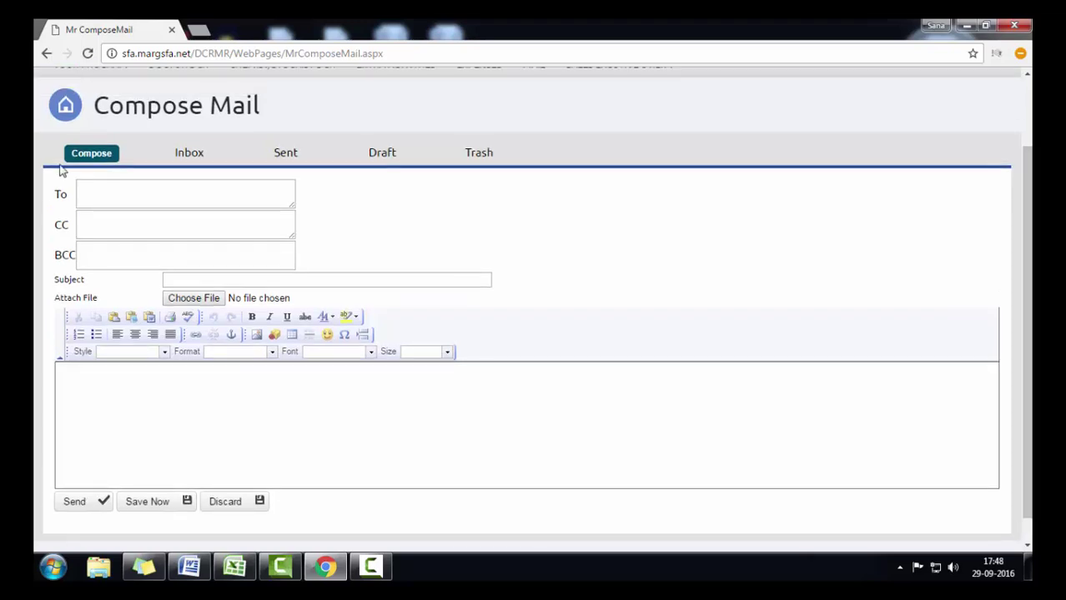
left_click(62, 198)
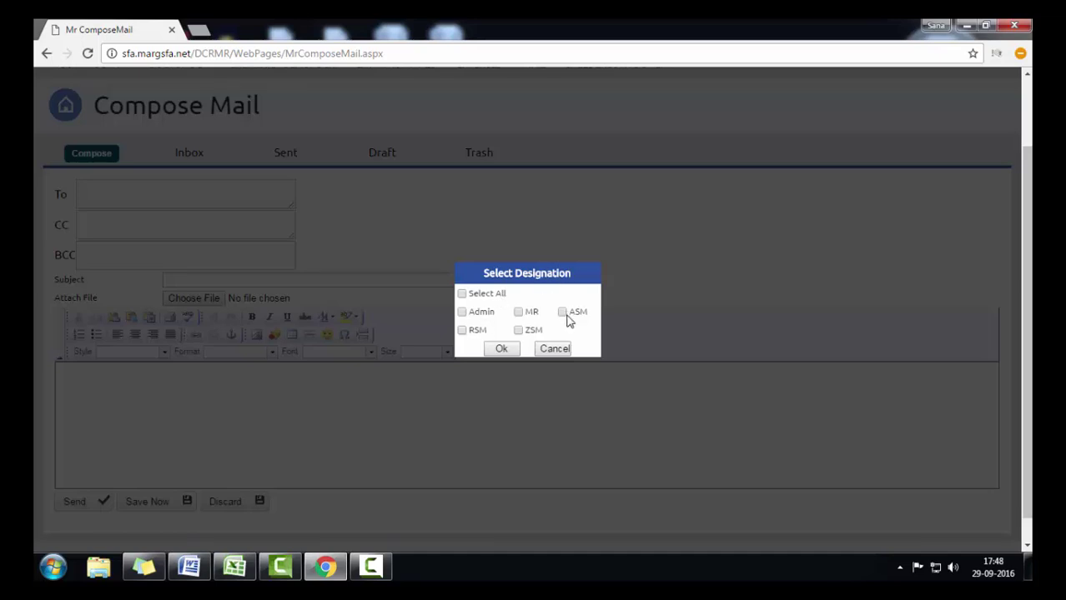
left_click(501, 350)
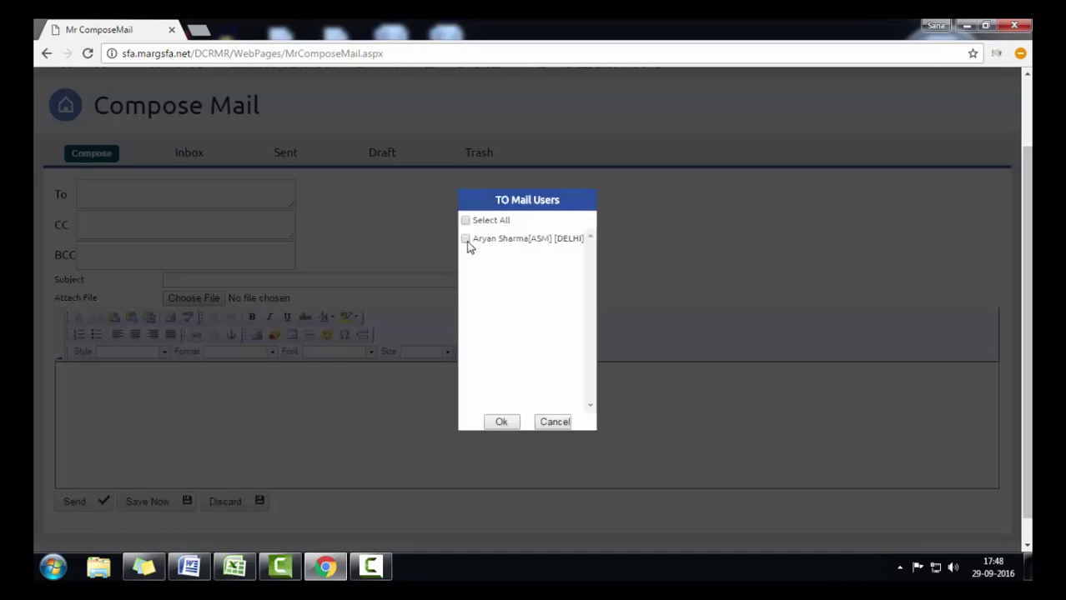
left_click(501, 422)
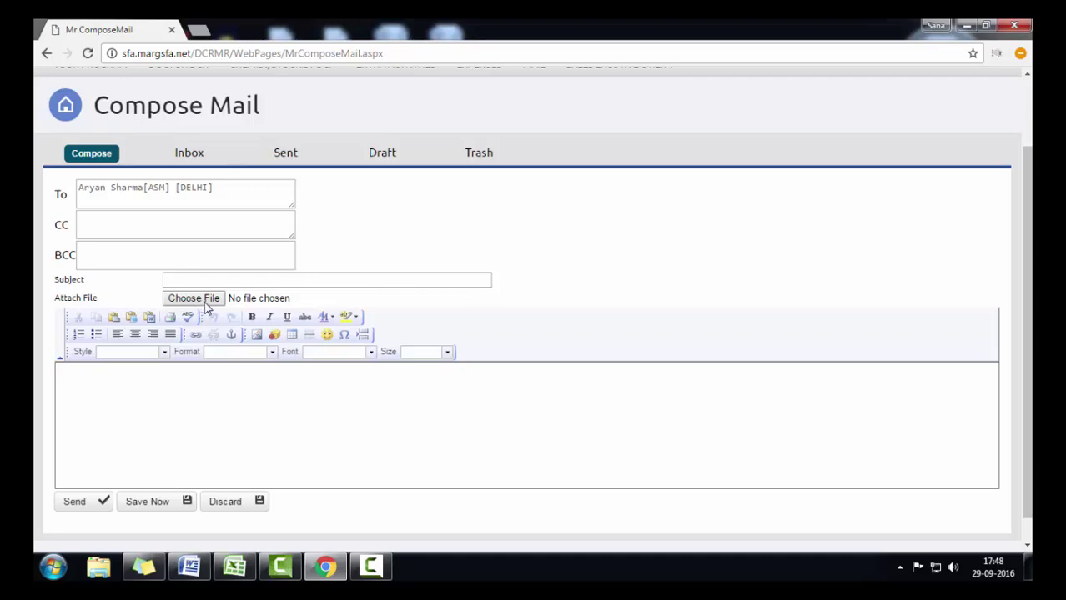
scroll(209, 307, "down", 1)
left_click(59, 342)
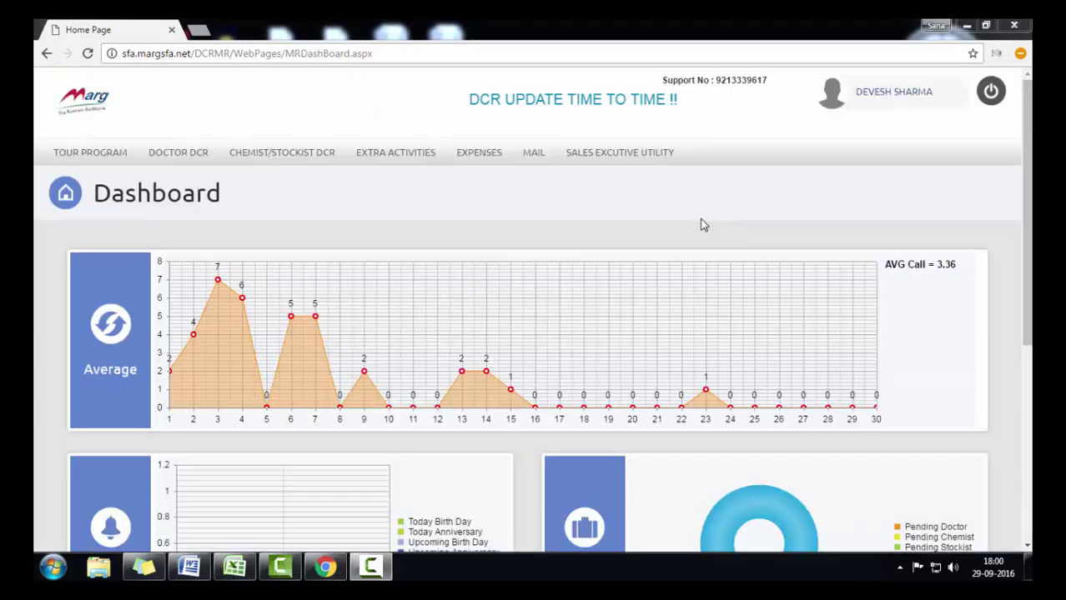
Open the sales executive Tour Program status report and display it for September 2016
mouse_move(596, 157)
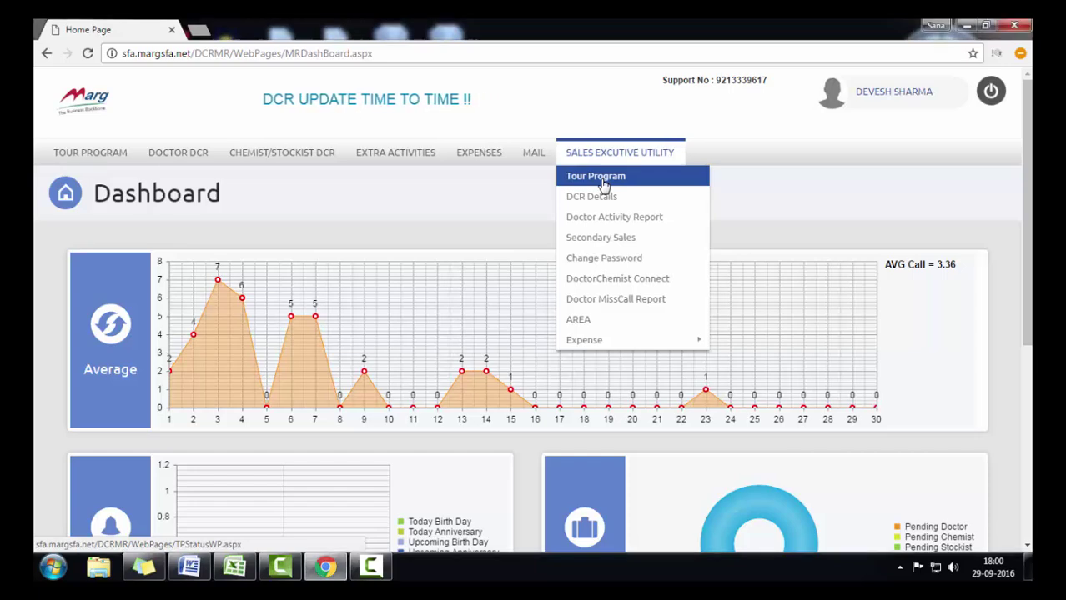
left_click(603, 180)
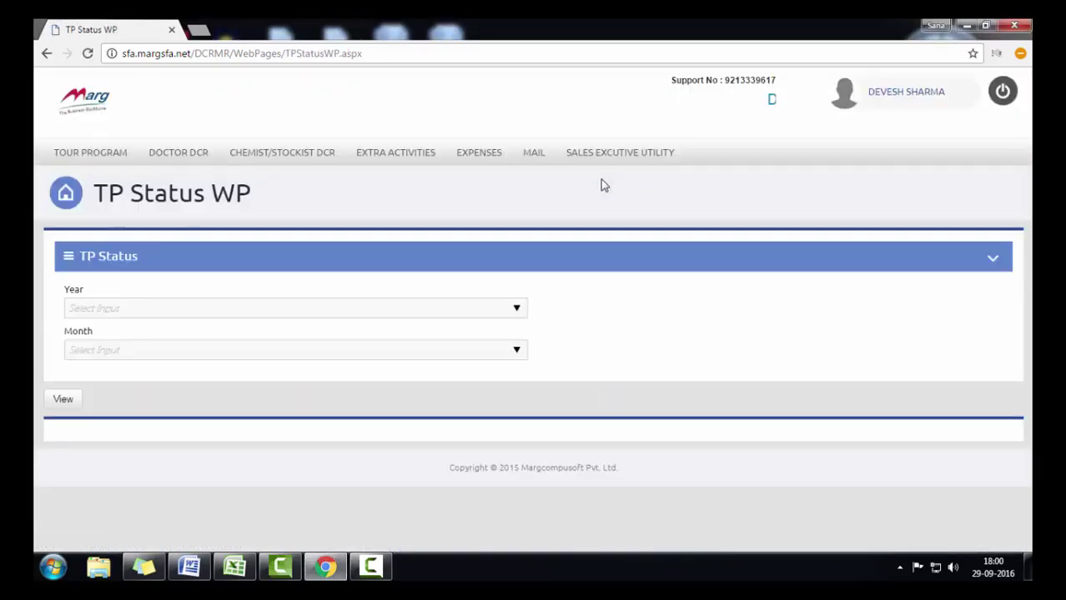
left_click(131, 309)
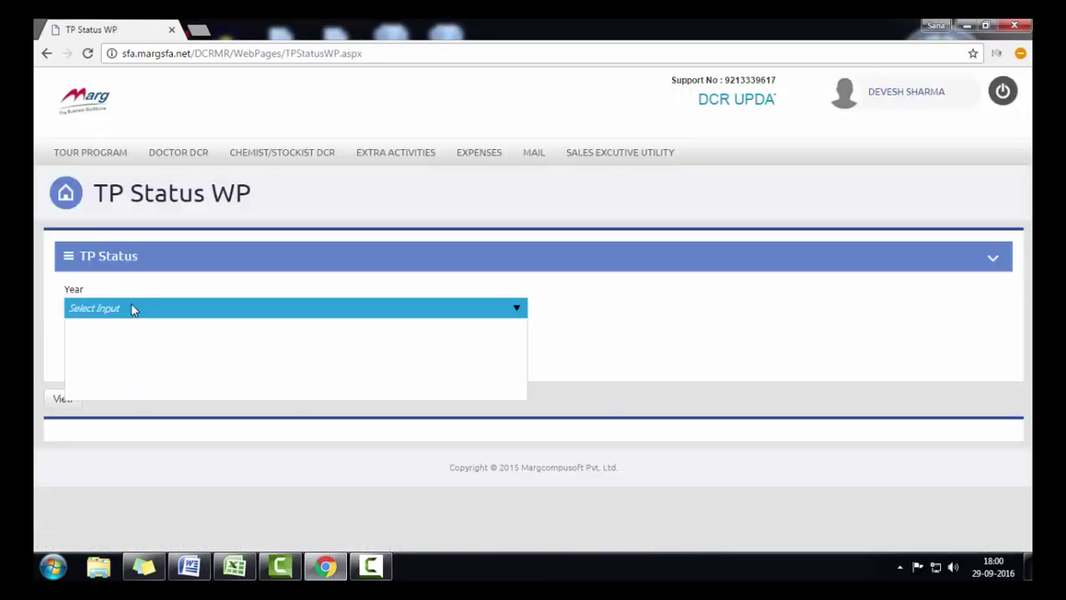
left_click(103, 378)
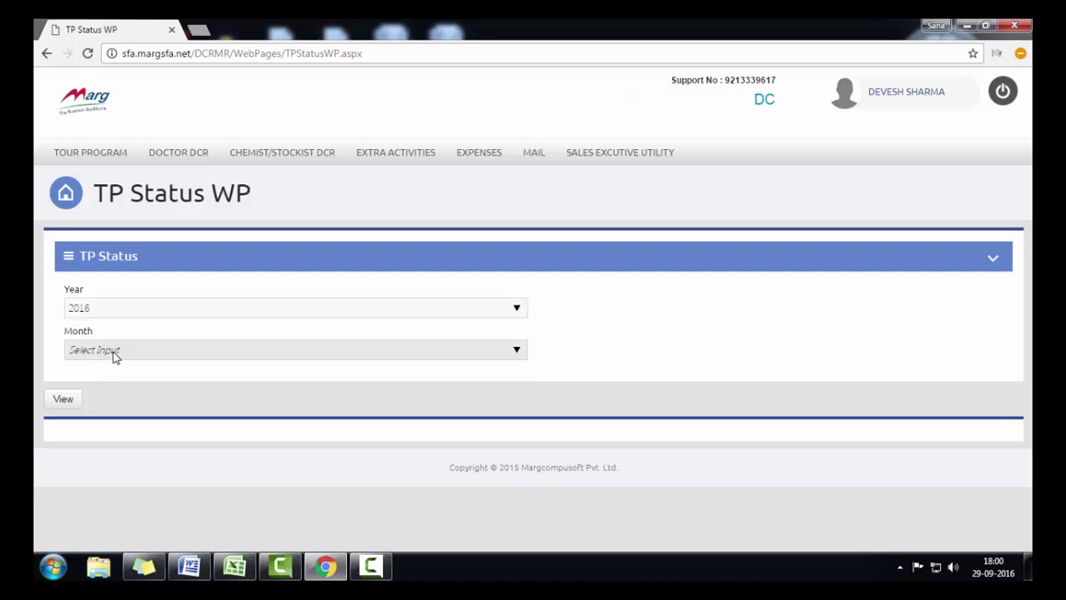
left_click(115, 351)
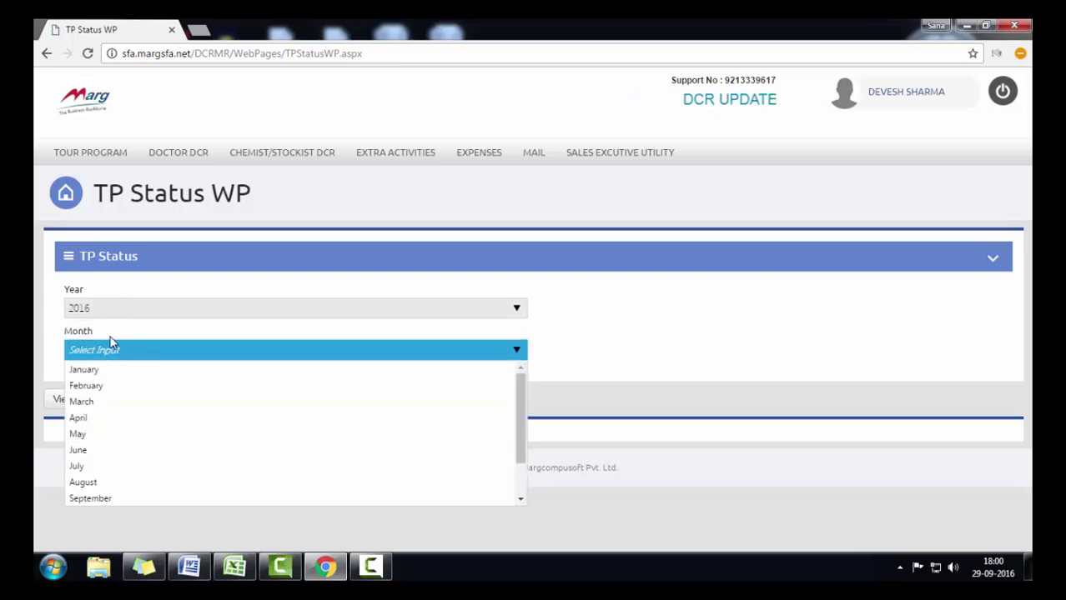
left_click(90, 497)
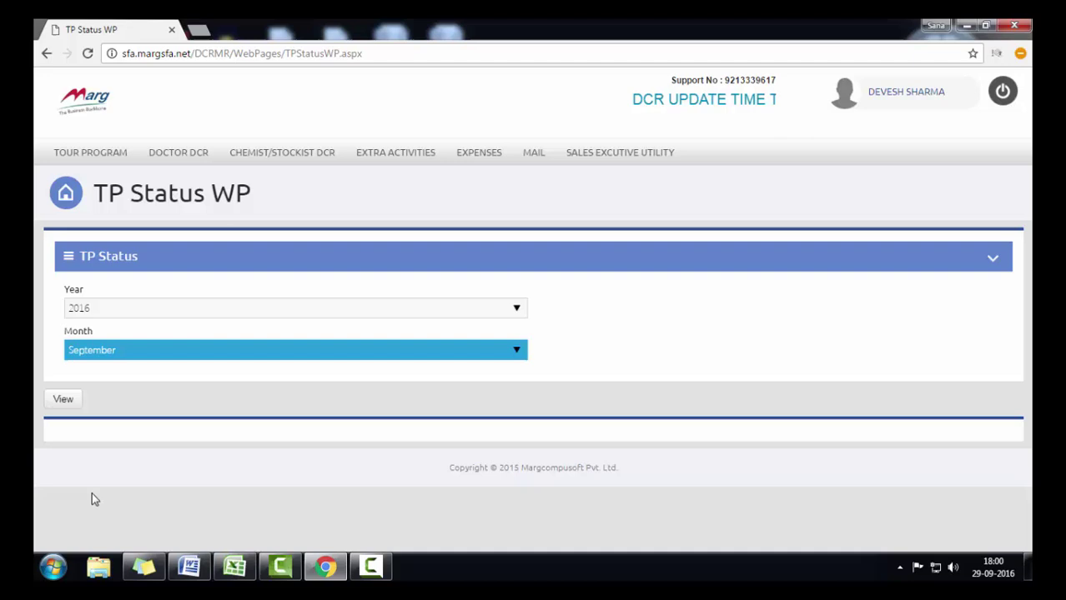
left_click(59, 400)
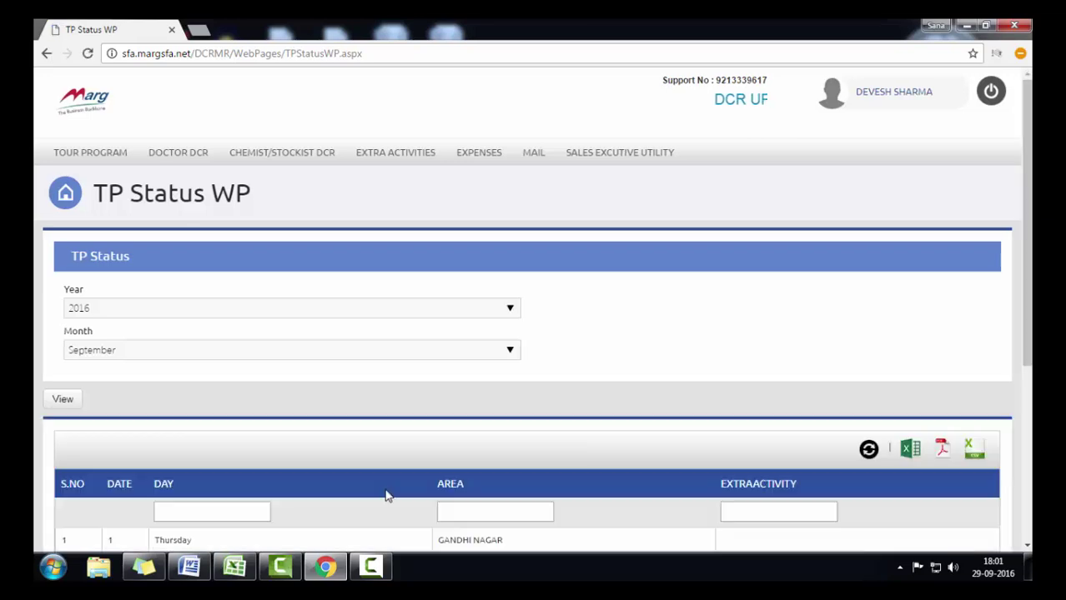
Set the tour program status table to show 50 rows per page
scroll(384, 489, "down", 3)
left_click(340, 489)
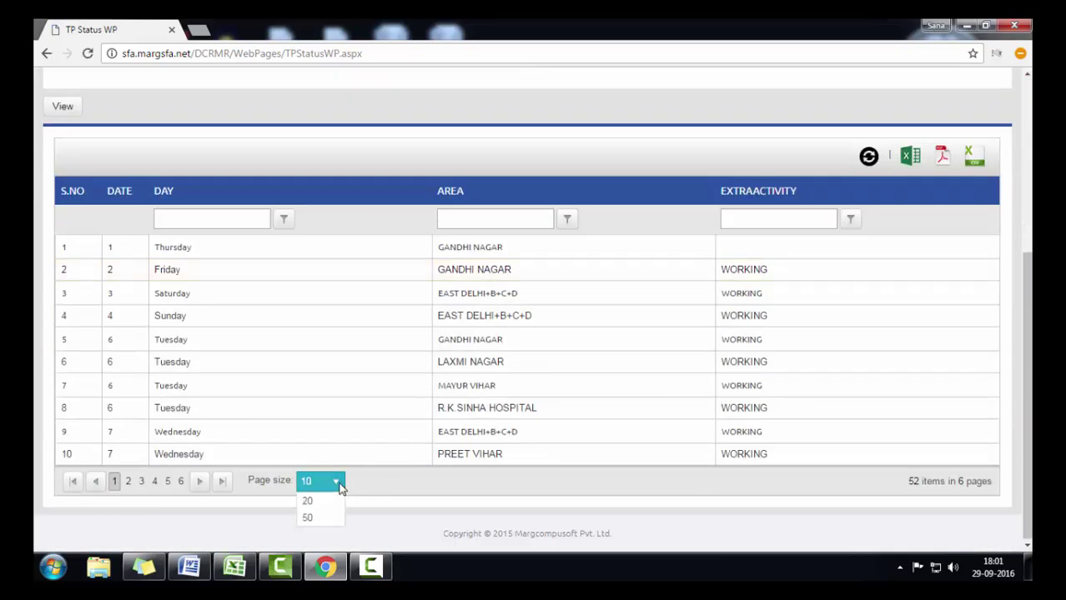
left_click(311, 540)
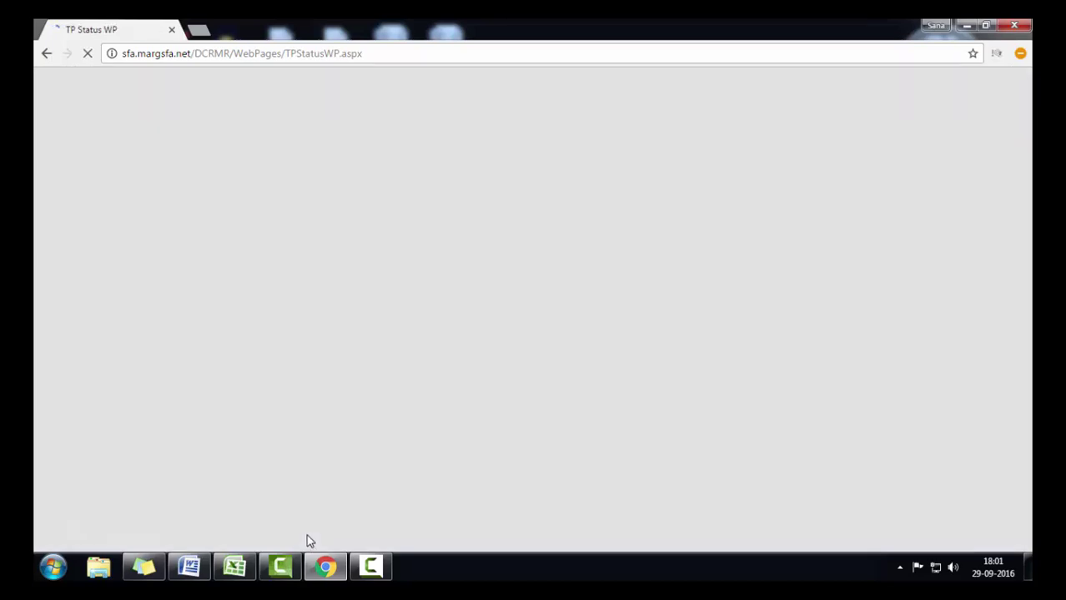
Examine the tour program rows for September with their day, area and extra activity entries
scroll(565, 415, "down", 3)
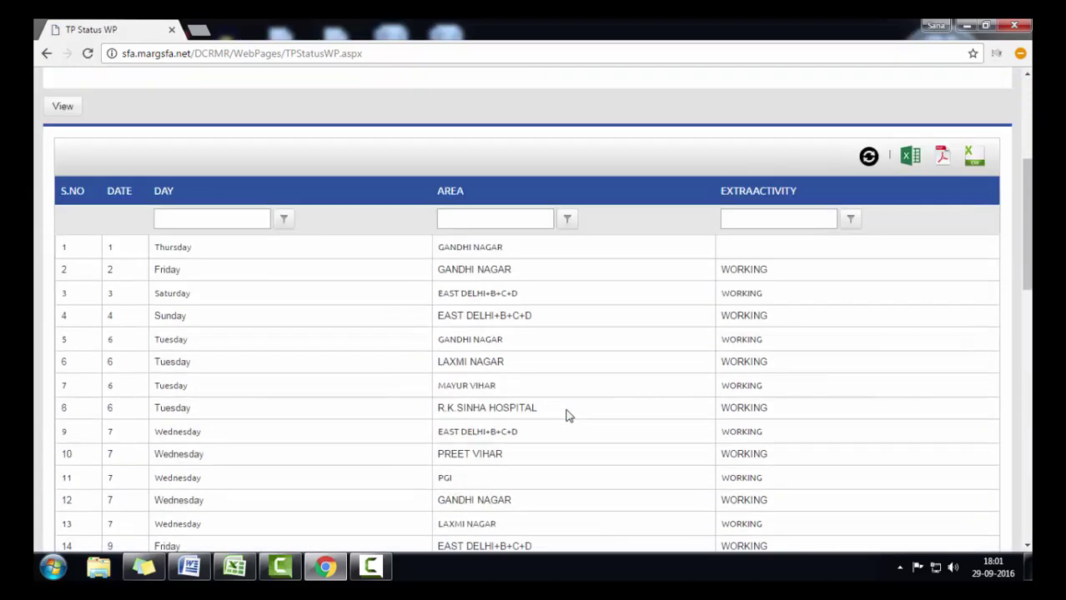
scroll(565, 414, "down", 7)
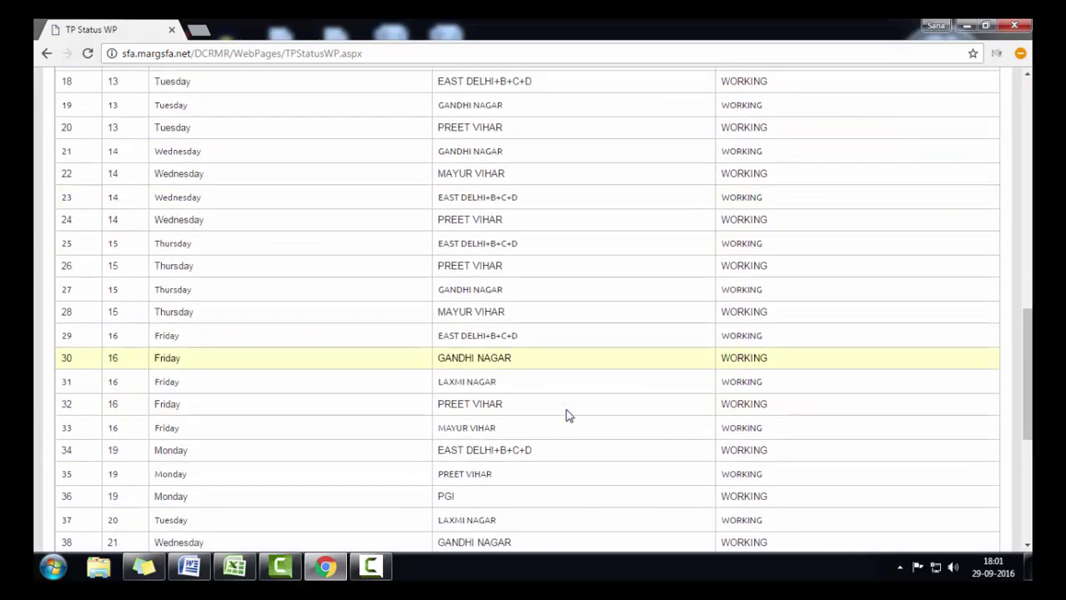
scroll(565, 415, "down", 2)
scroll(565, 415, "up", 10)
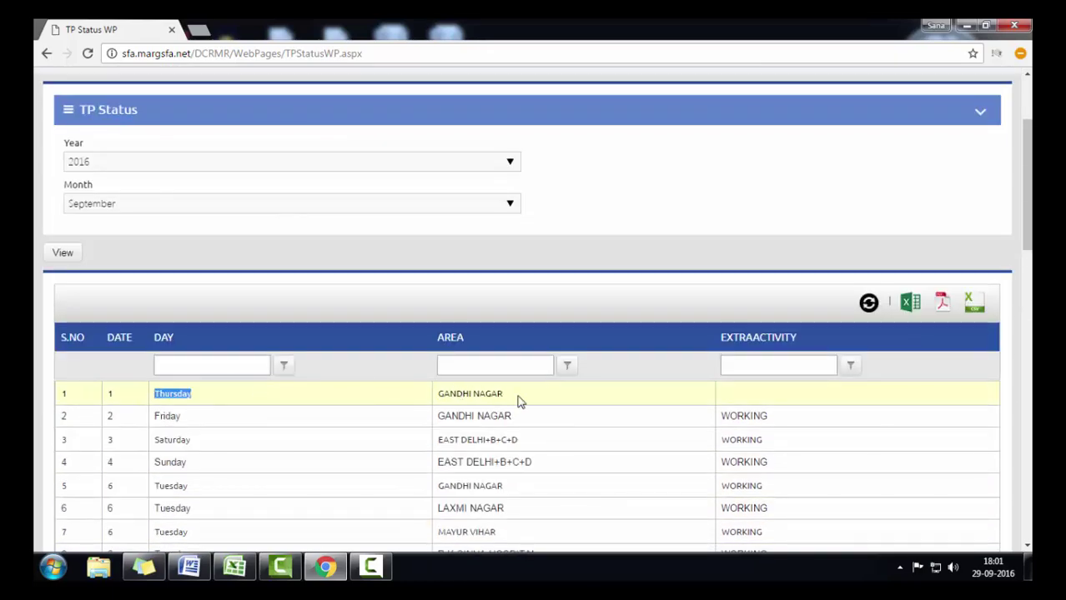
left_click_drag(517, 401, 484, 396)
left_click_drag(801, 422, 717, 421)
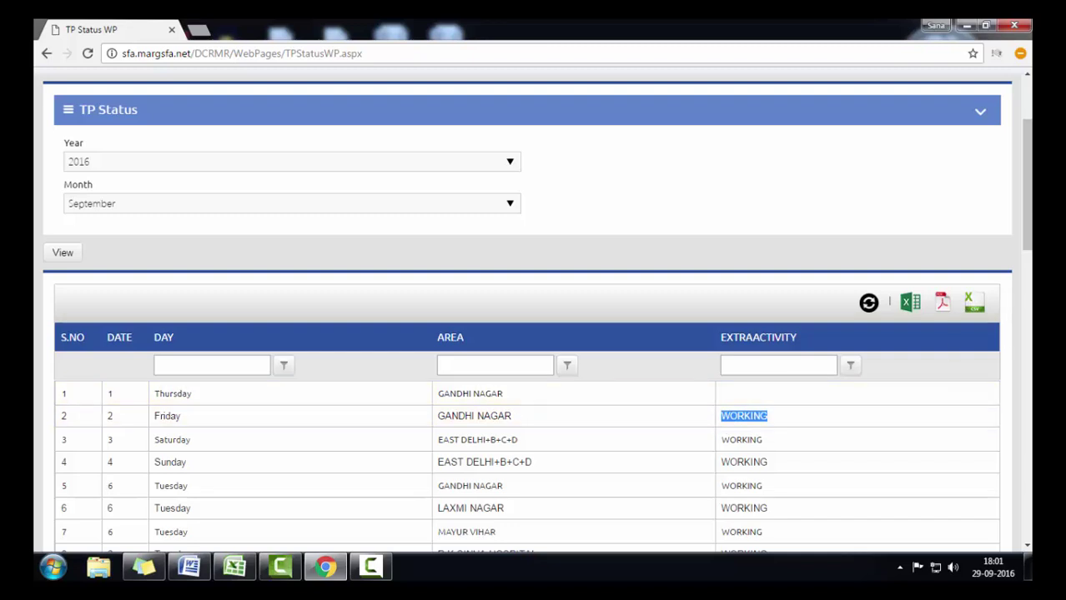
scroll(1027, 191, "down", 1)
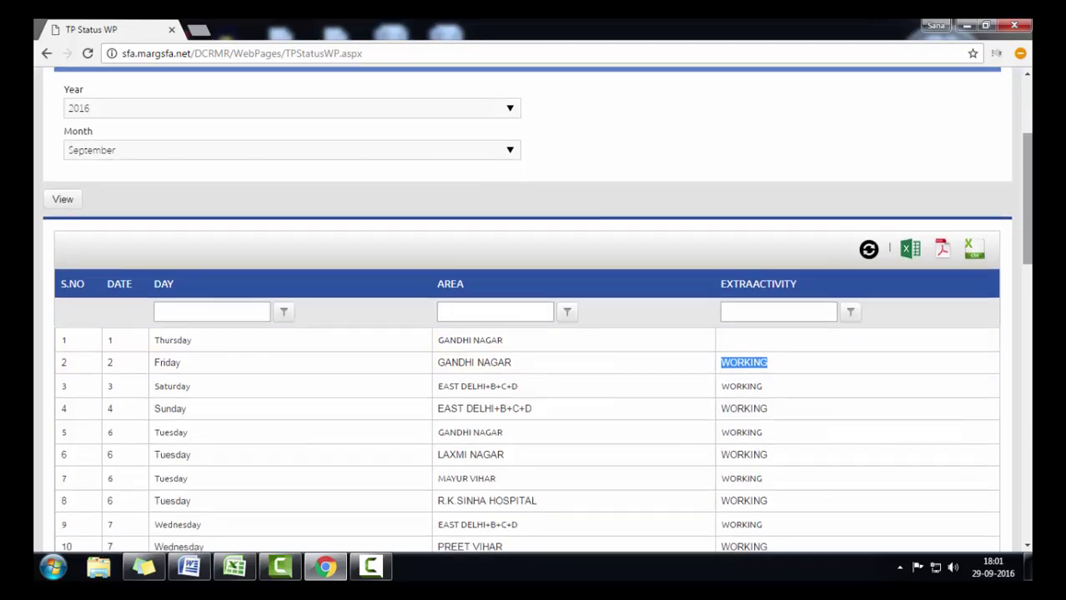
Open the DCR Details report and display it for August 2016
scroll(795, 207, "up", 4)
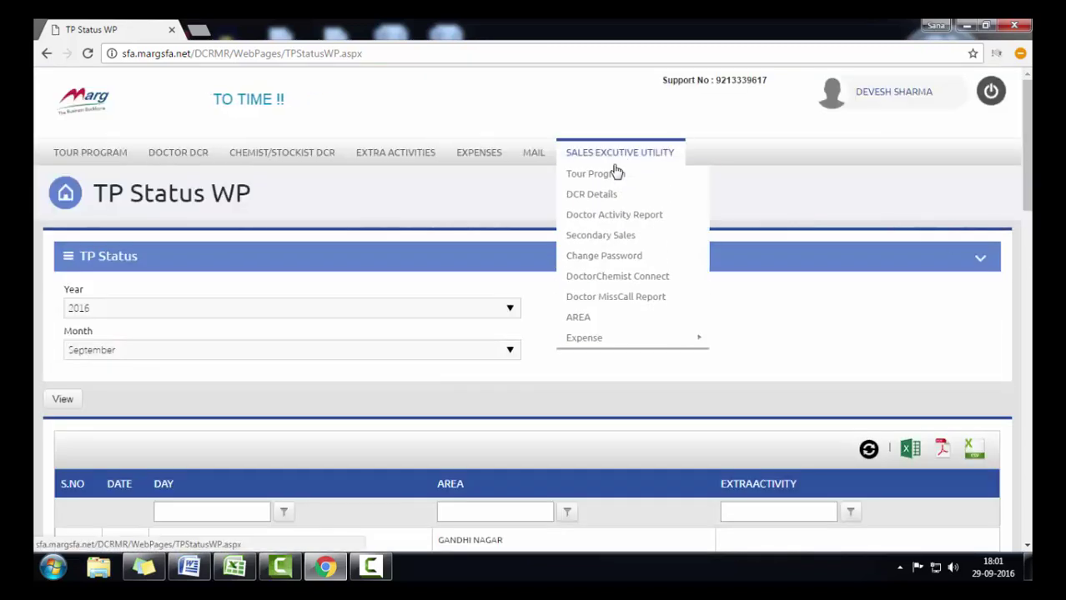
left_click(603, 205)
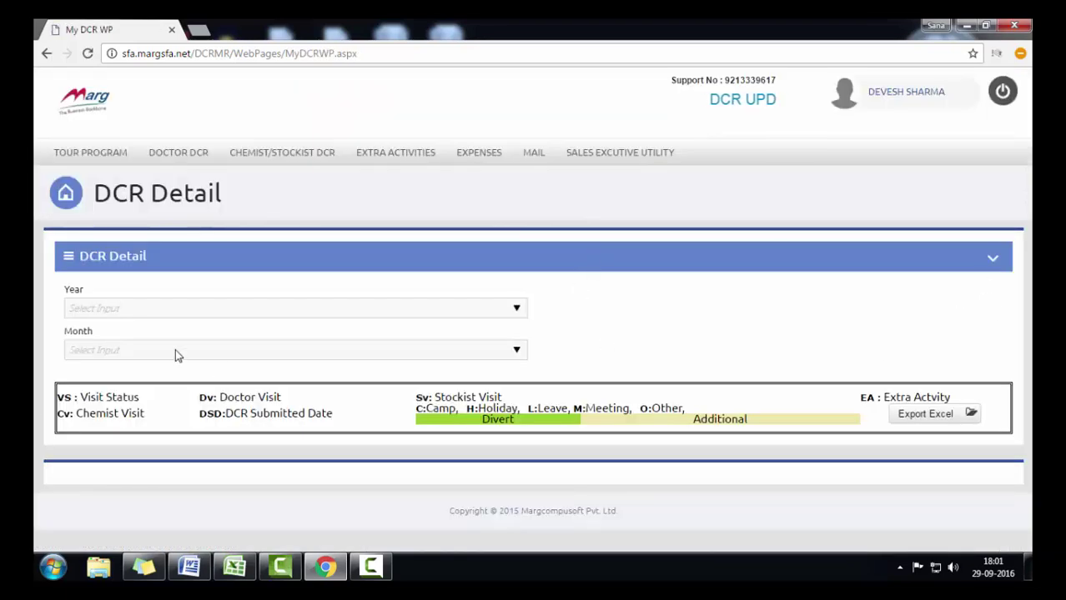
left_click(138, 308)
left_click(84, 373)
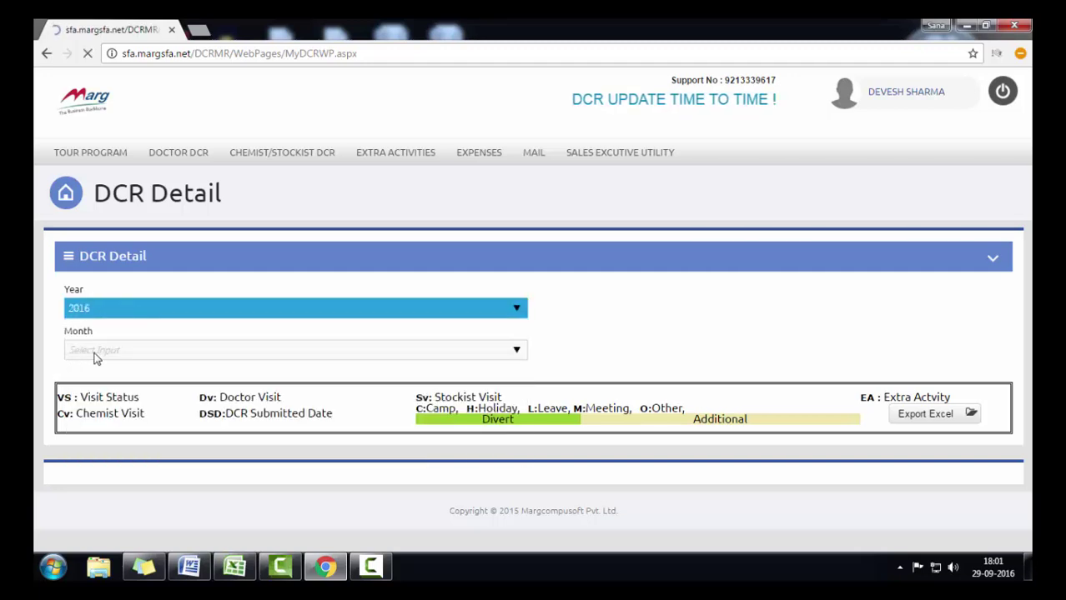
left_click(94, 353)
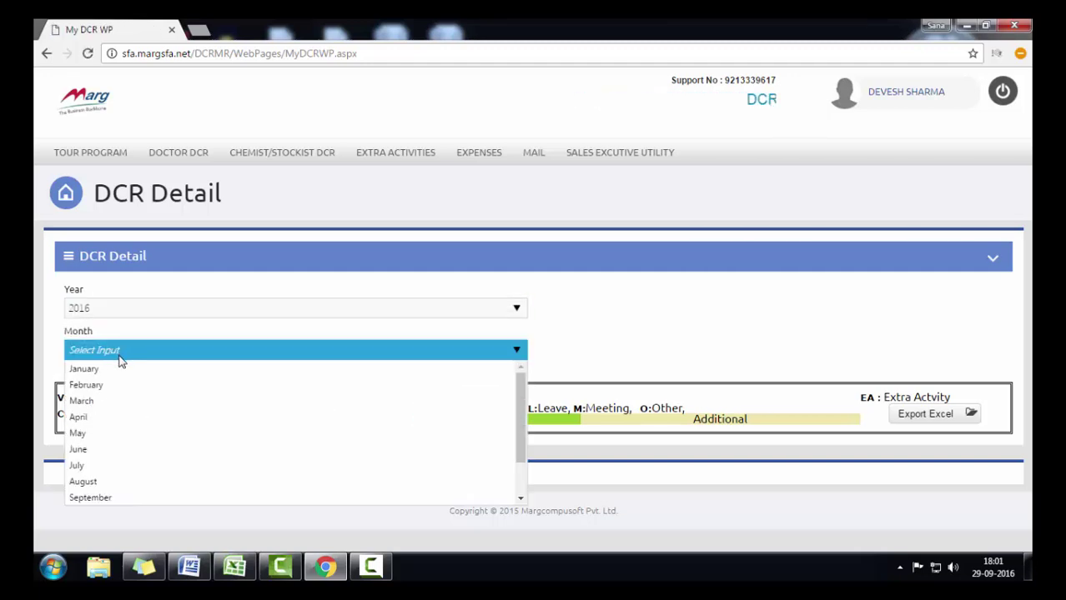
left_click(84, 482)
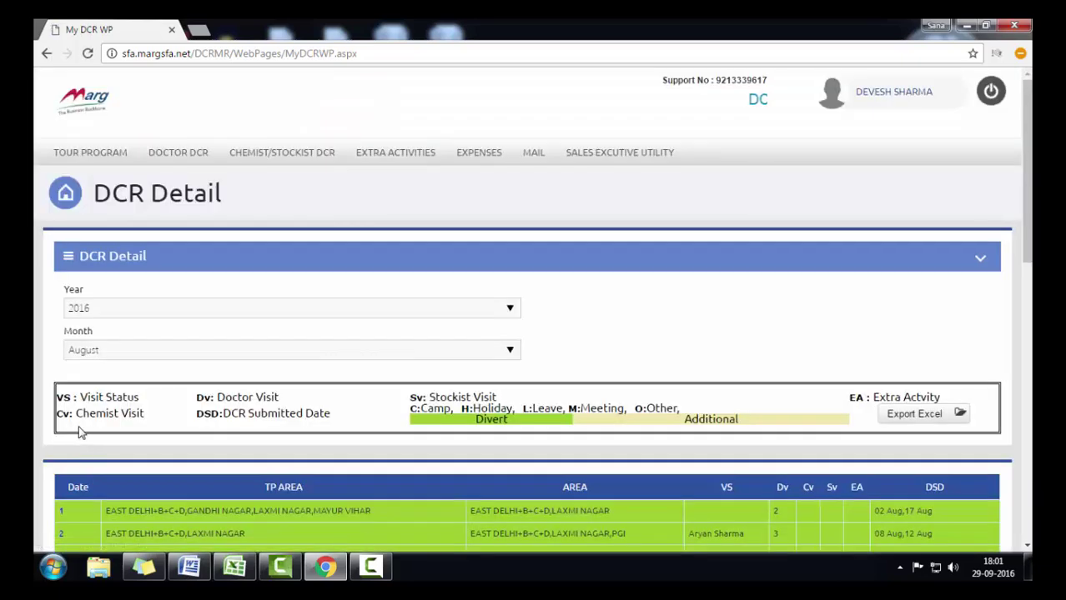
Examine the Divert and Additional colour legend and compare the planned TP areas with the worked areas for August 1
scroll(1024, 293, "down", 4)
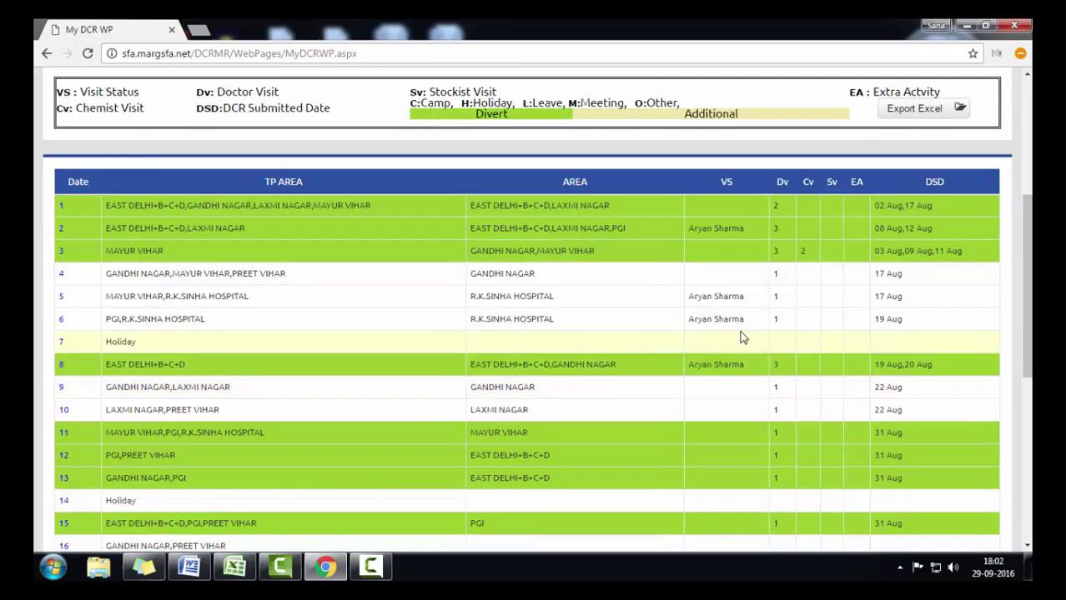
left_click_drag(1021, 294, 1027, 259)
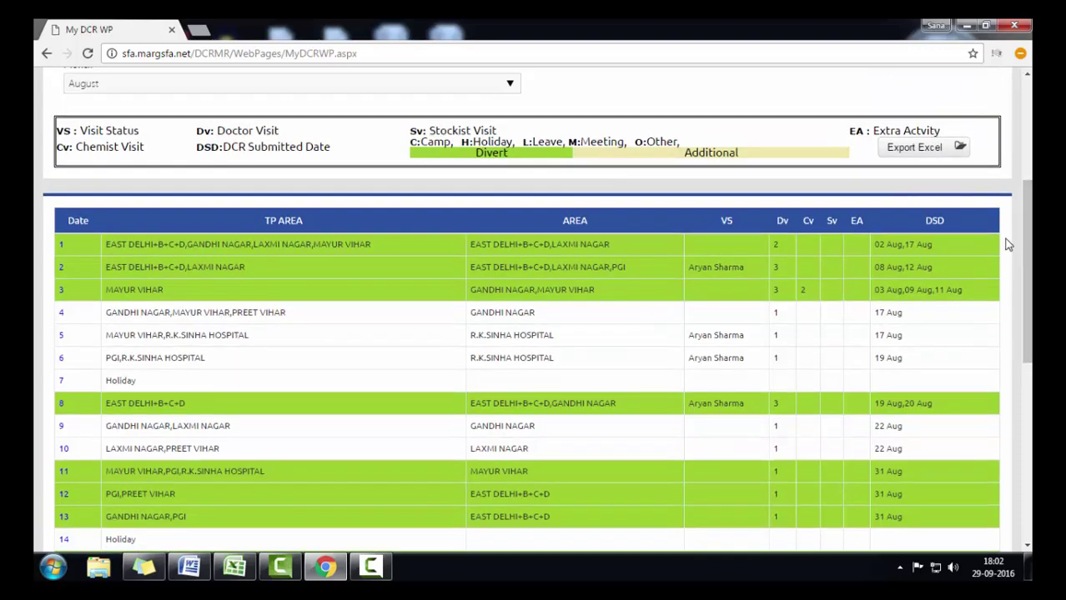
left_click_drag(684, 159, 743, 152)
left_click(706, 140)
left_click_drag(105, 247, 382, 245)
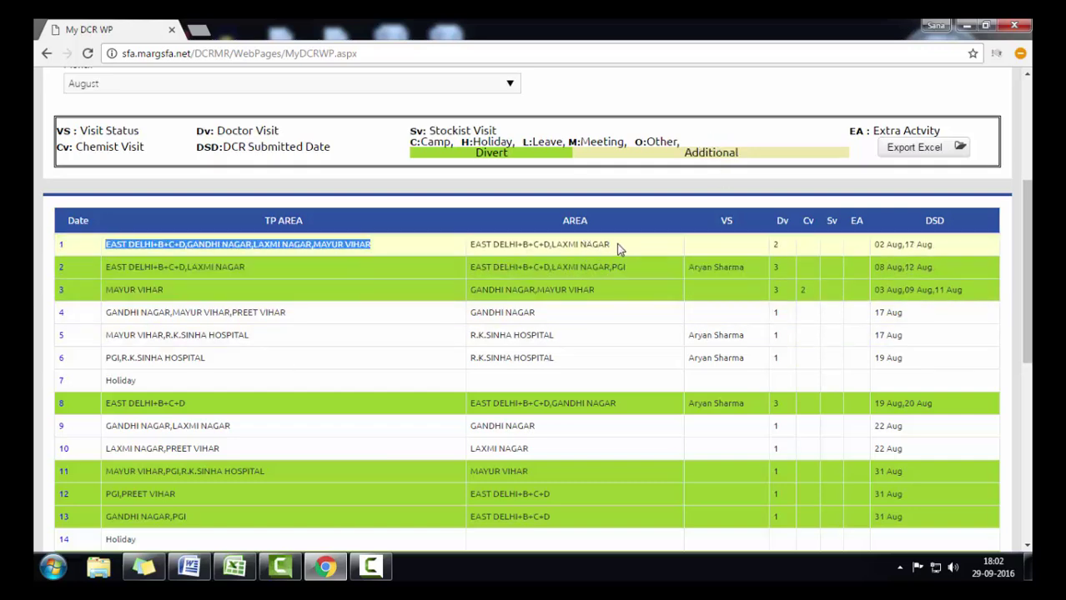
left_click_drag(619, 248, 473, 242)
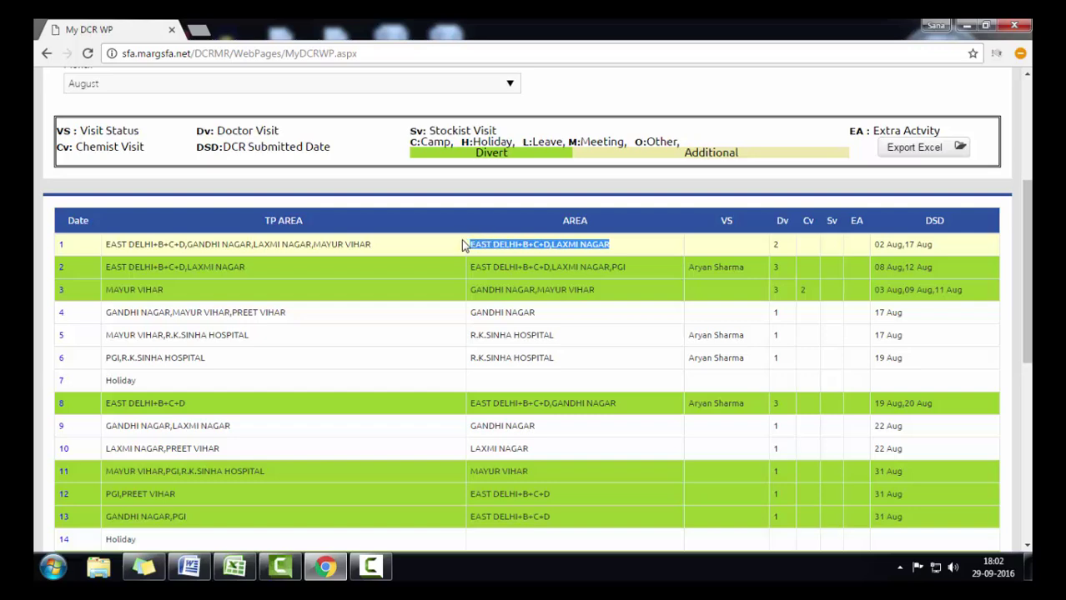
Examine the visit status, visit type, extra activity and submitted date columns, down to the averages row of the DCR table
left_click(754, 270)
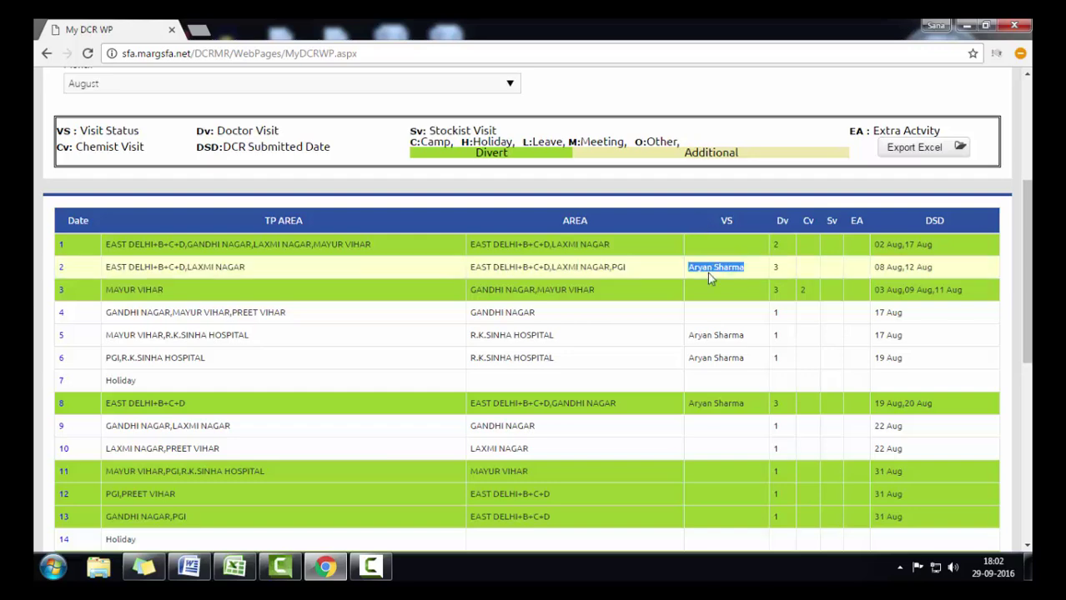
left_click(700, 220)
left_click(784, 227)
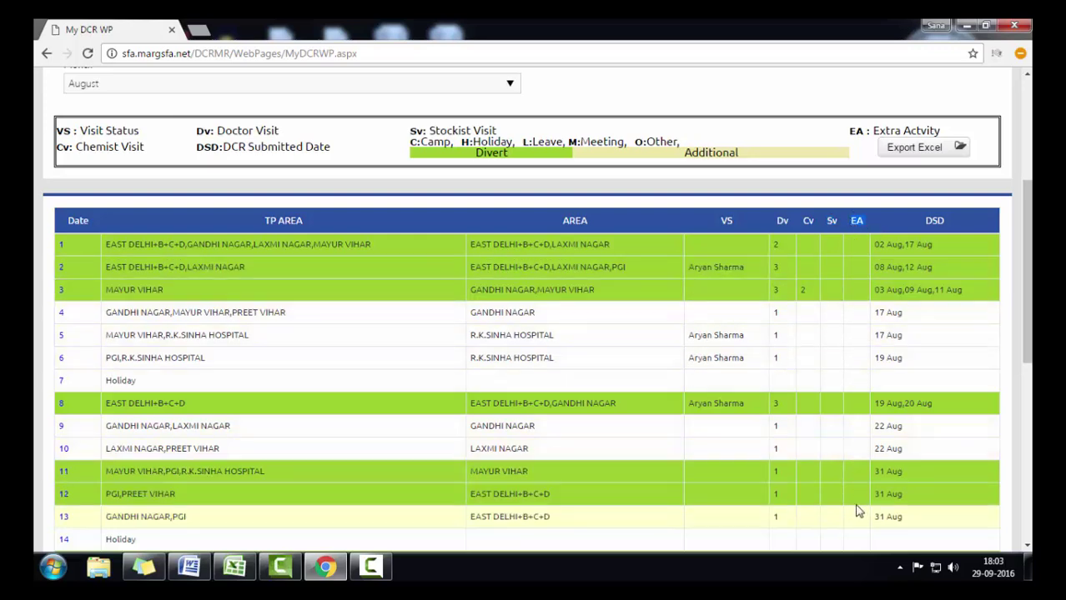
triple_click(905, 244)
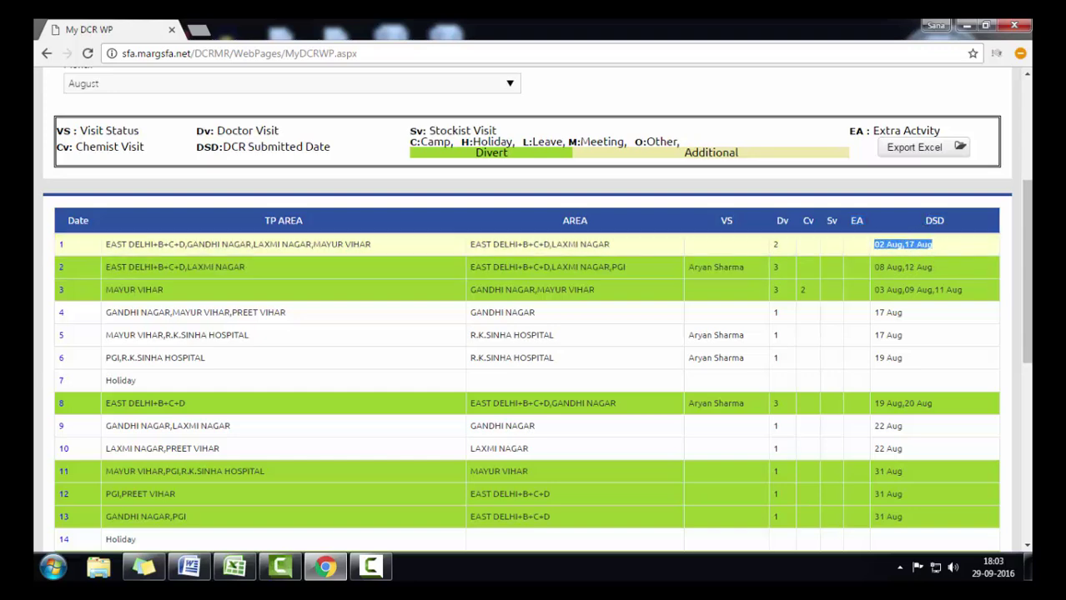
left_click_drag(1030, 233, 1031, 411)
left_click_drag(838, 485, 757, 498)
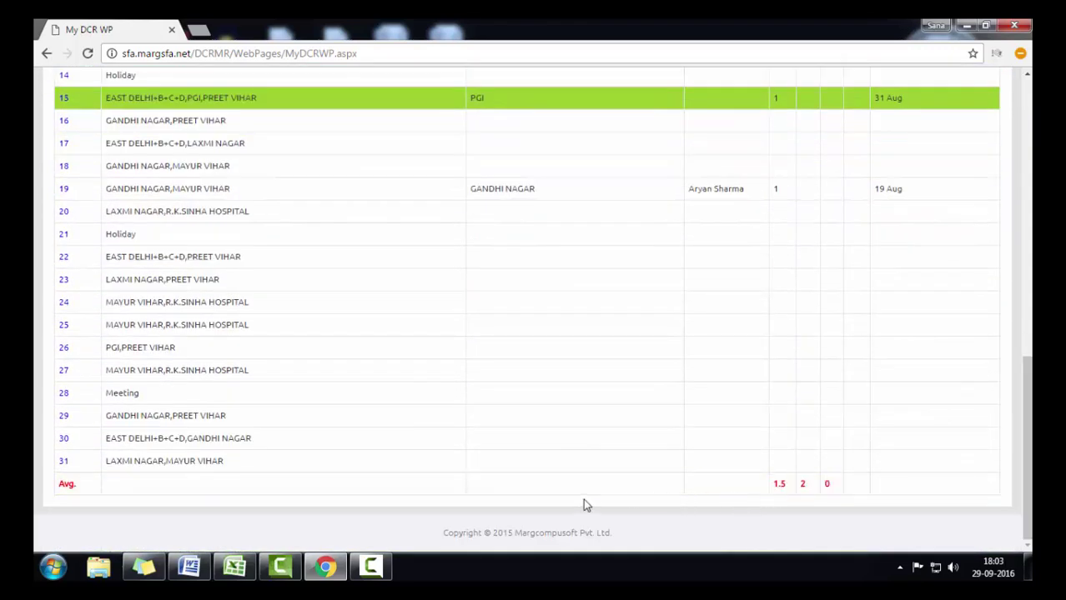
Open the day report for August 1 and examine the doctor's last visit, area and visit status entries under Doctor Details
left_click_drag(1027, 451, 1028, 274)
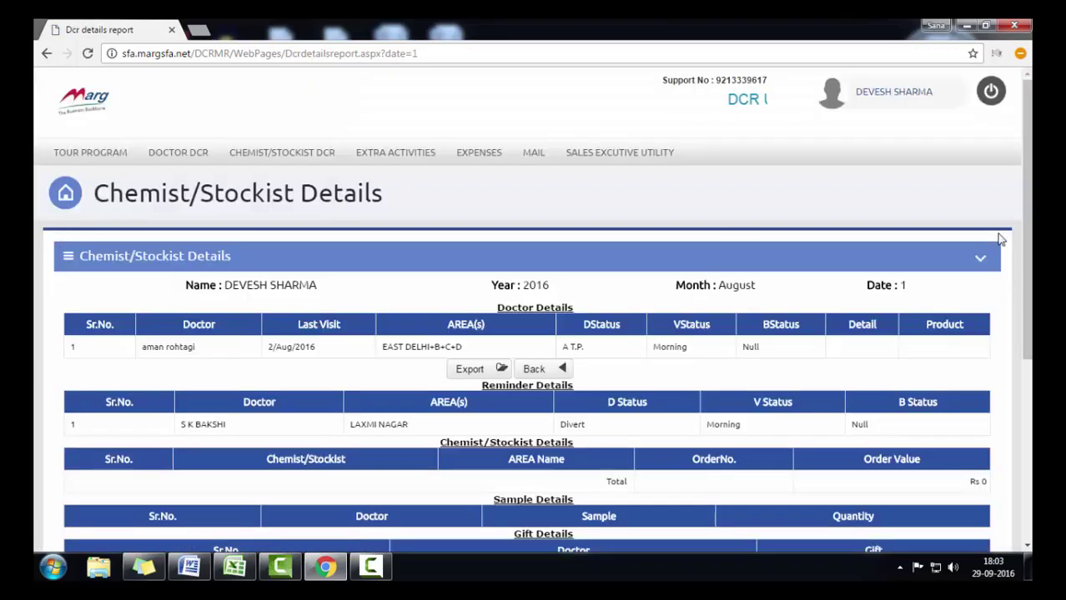
scroll(250, 326, "down", 1)
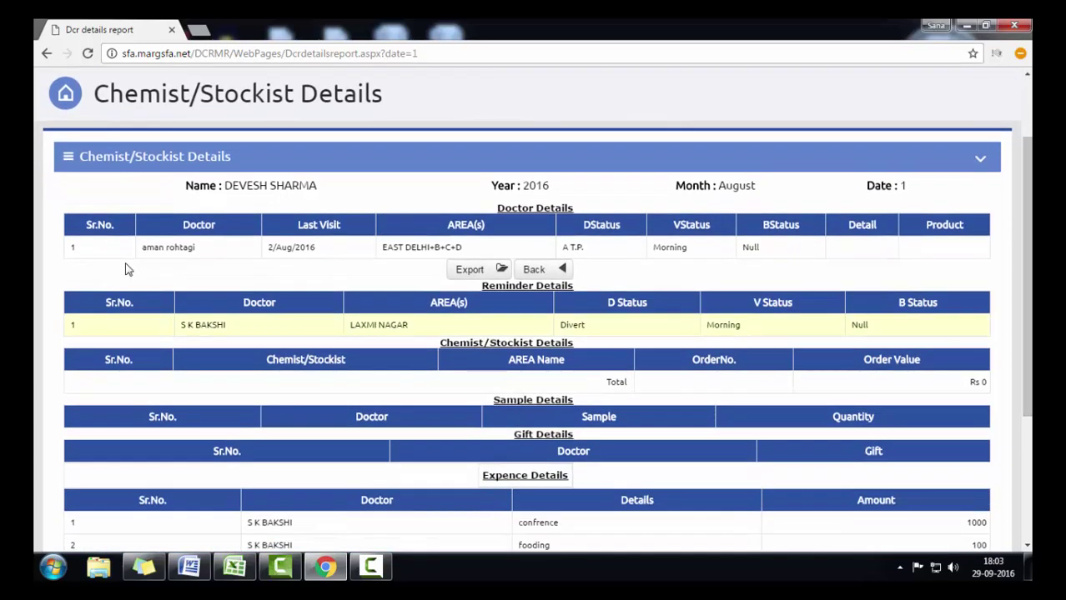
left_click_drag(130, 247, 201, 249)
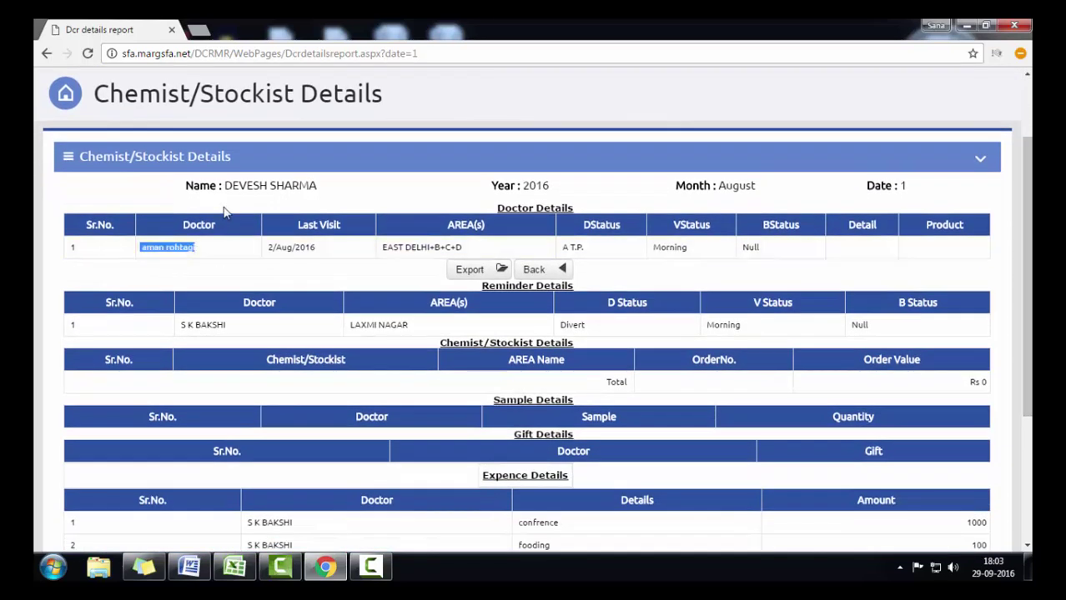
left_click_drag(317, 248, 268, 251)
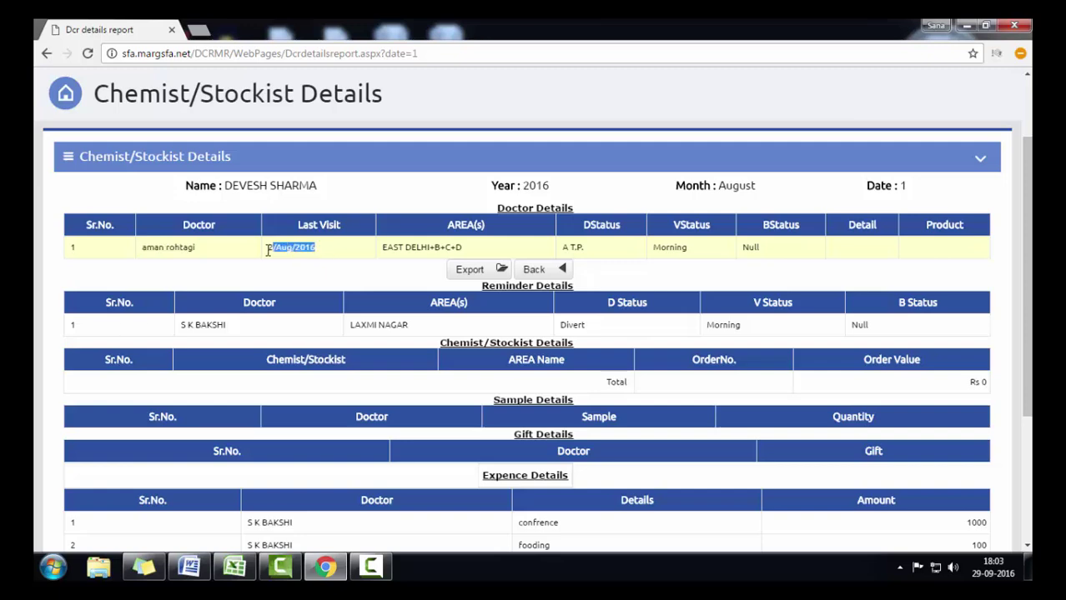
left_click_drag(472, 252, 332, 253)
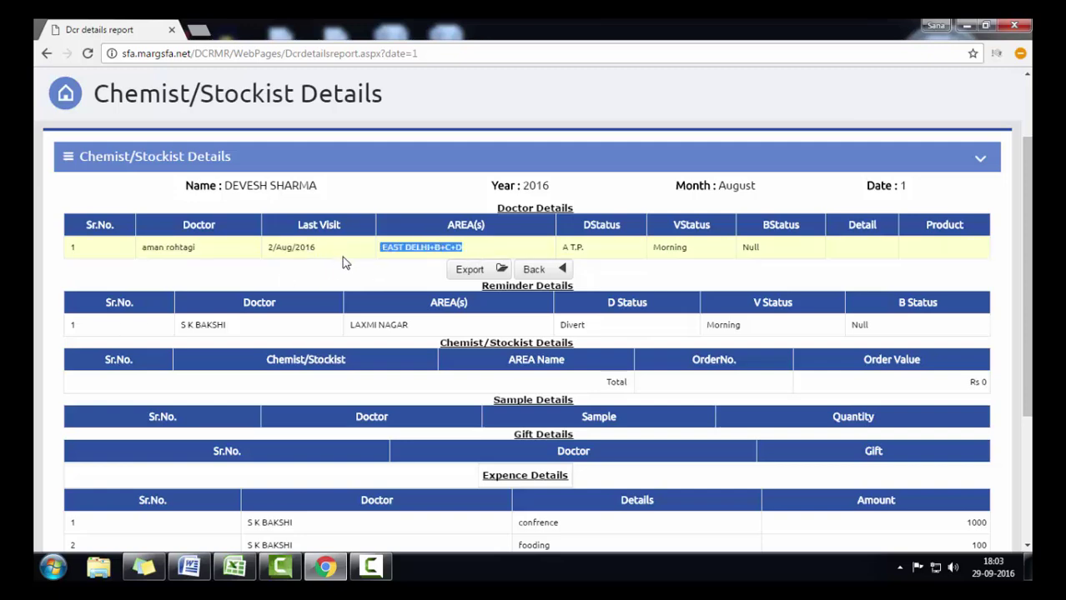
left_click_drag(591, 255, 562, 247)
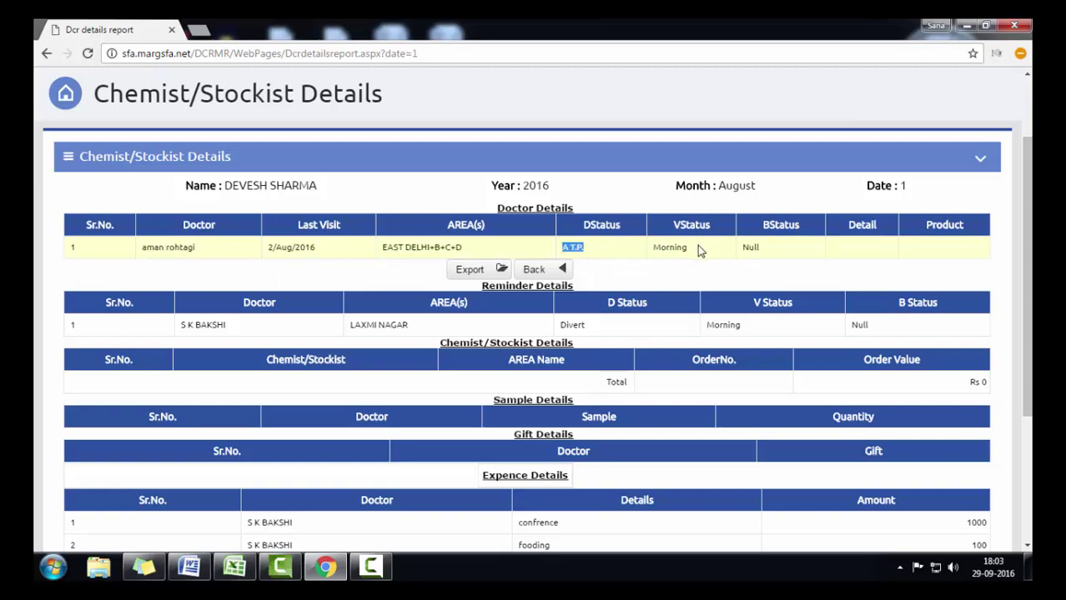
left_click_drag(698, 251, 637, 245)
left_click_drag(784, 247, 756, 250)
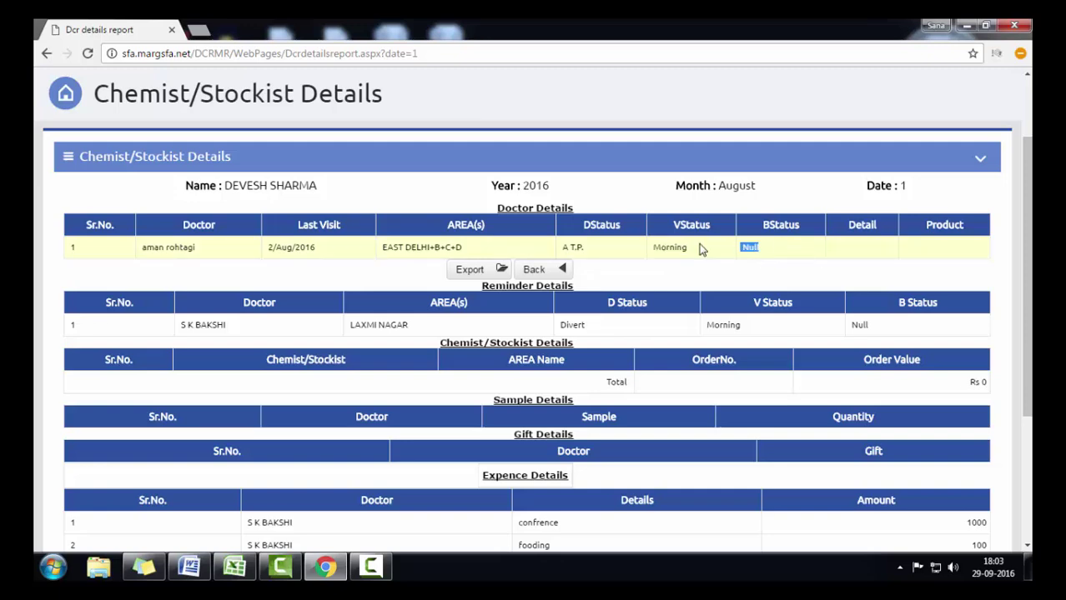
Examine the Reminder, Chemist/Stockist, Sample, Gift and Expence Details sections of the August 1 report
scroll(1014, 260, "down", 1)
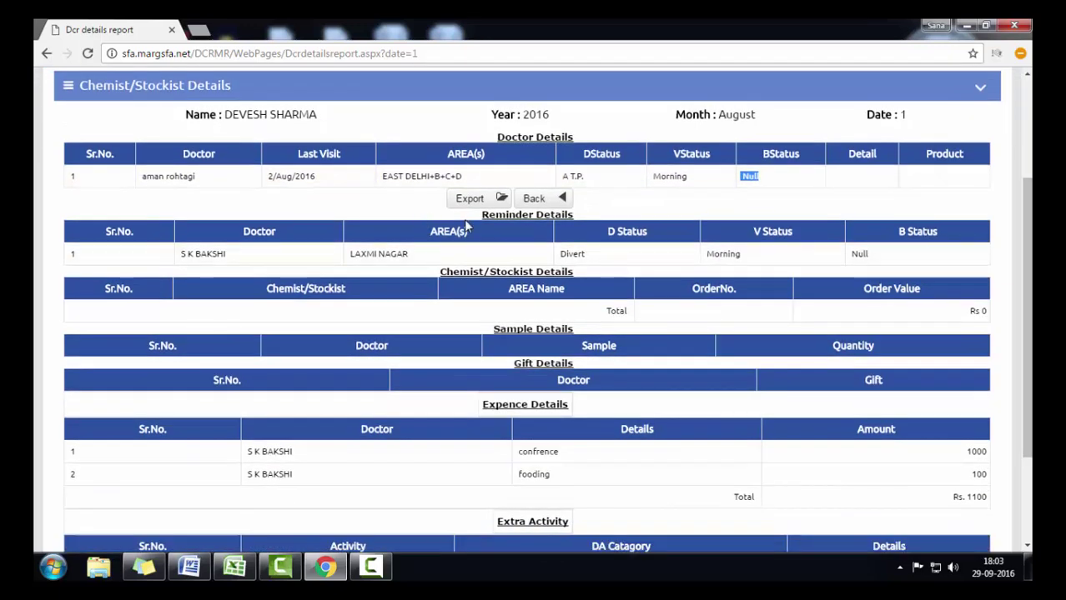
left_click_drag(492, 215, 577, 215)
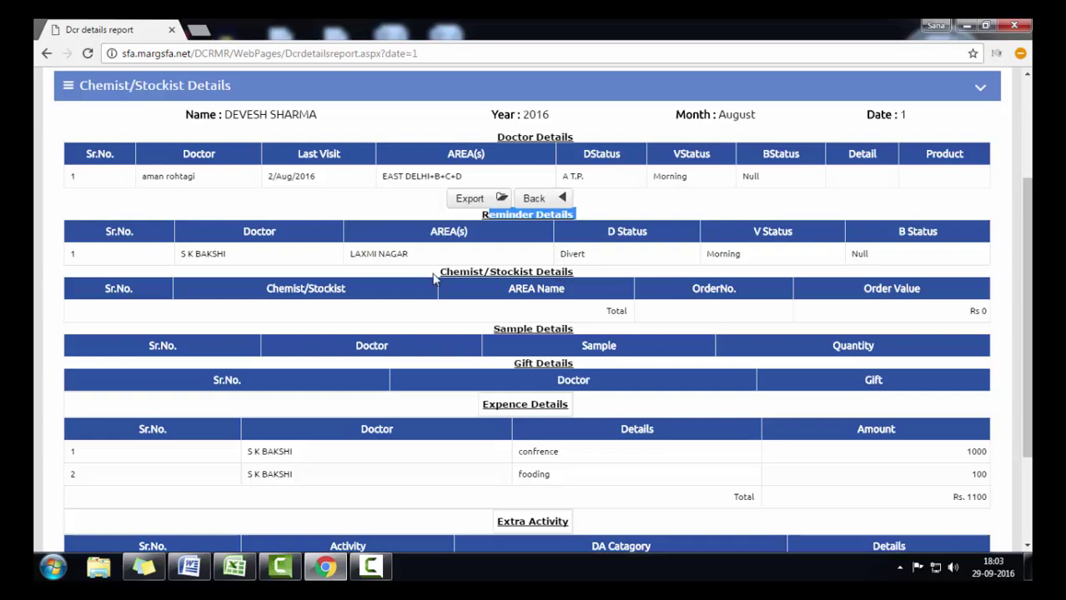
left_click_drag(437, 272, 586, 269)
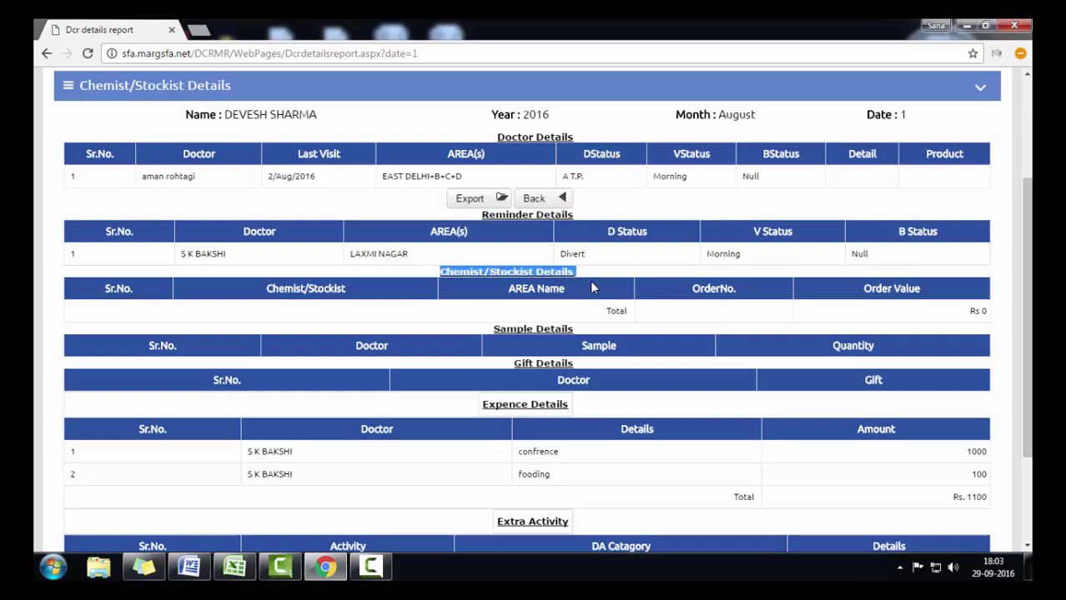
scroll(1024, 267, "down", 1)
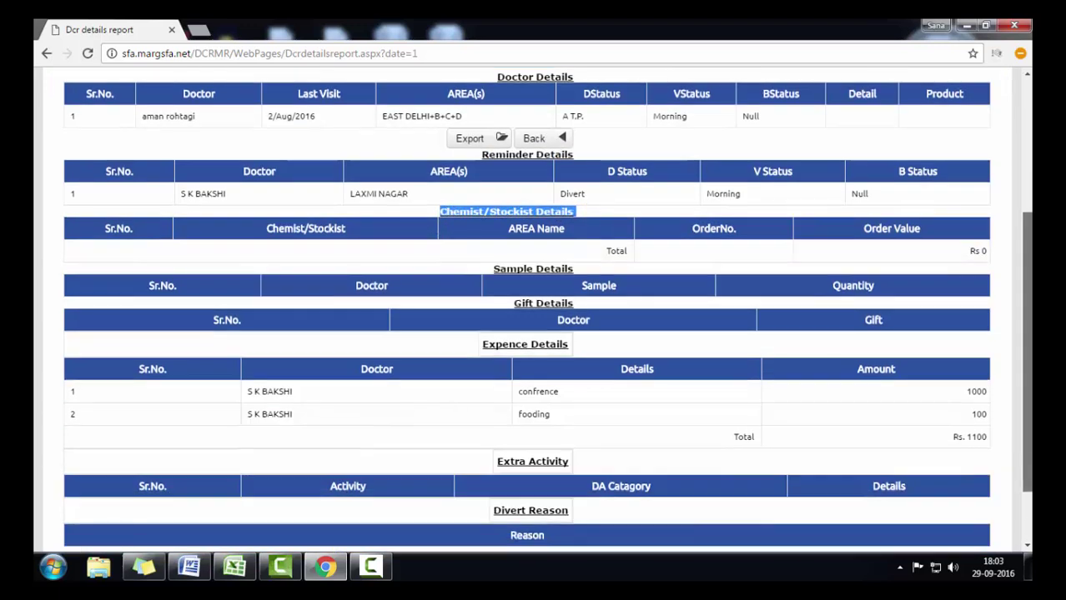
left_click_drag(493, 248, 600, 246)
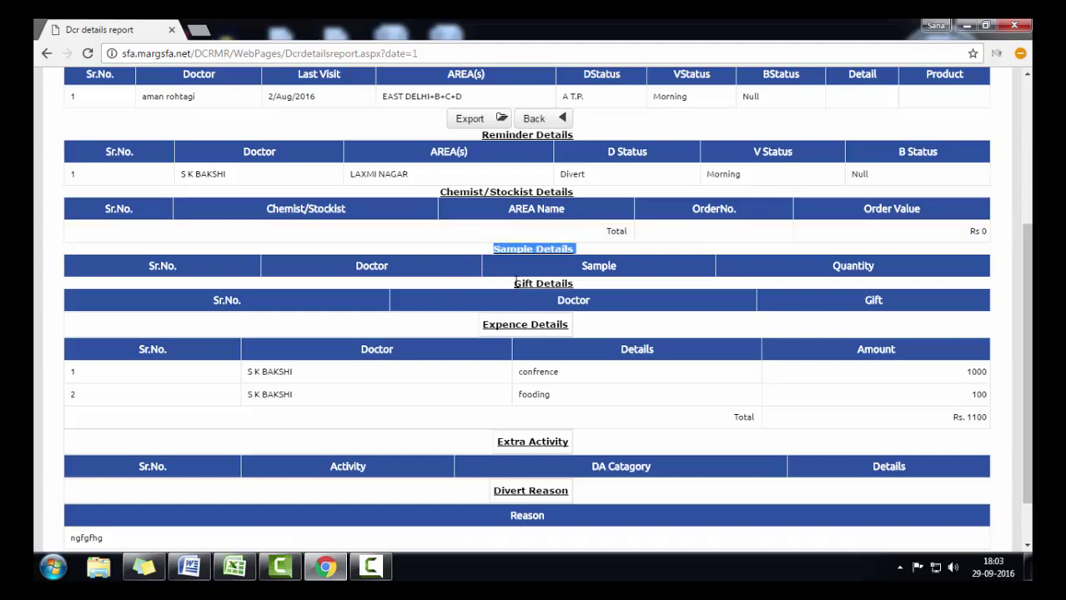
left_click_drag(514, 283, 571, 280)
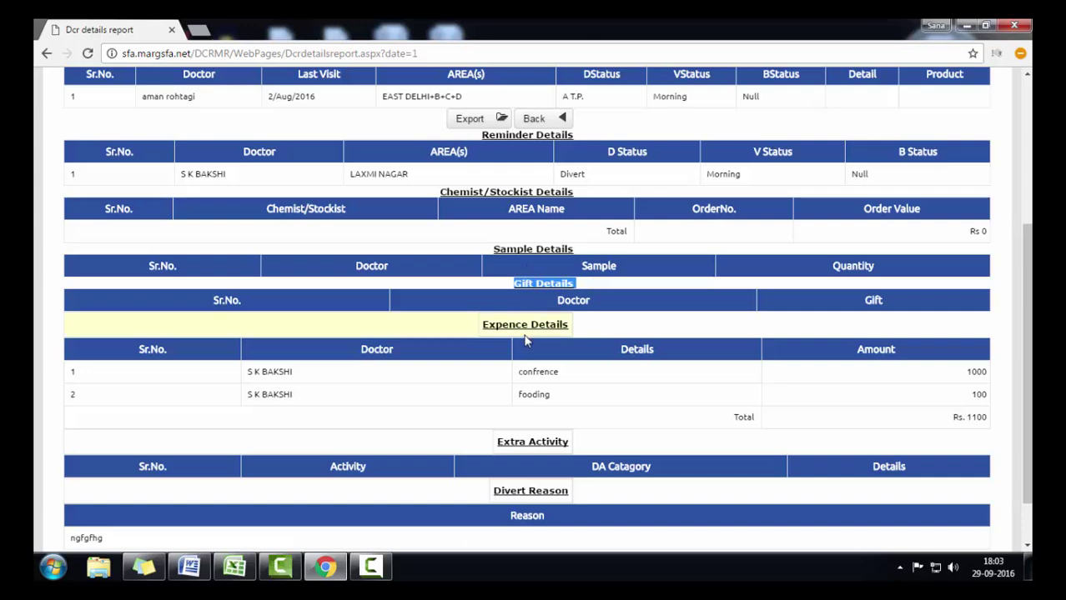
left_click_drag(584, 329, 479, 326)
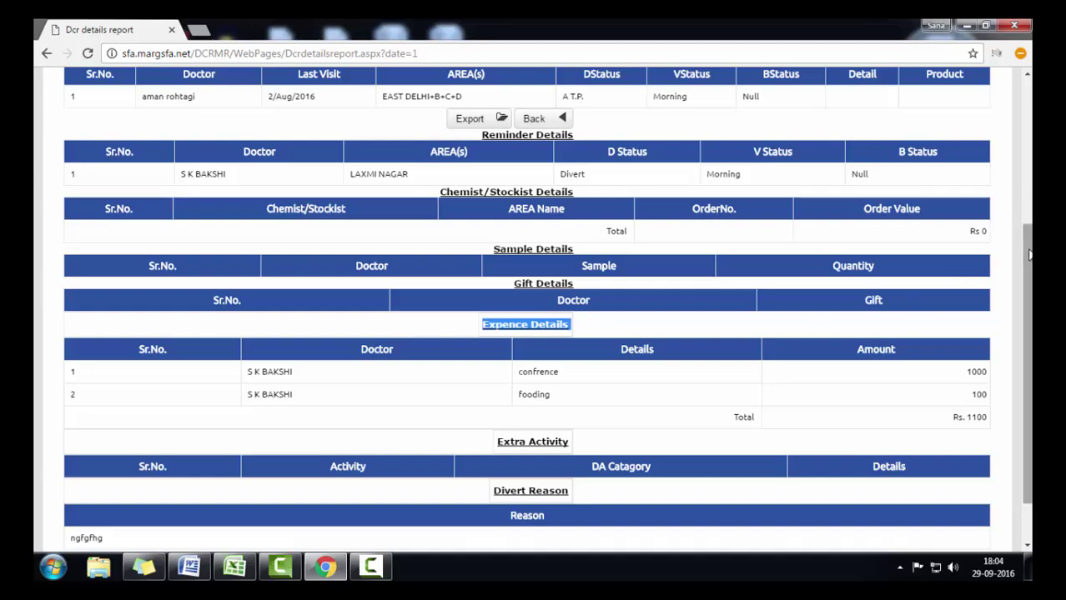
Examine the expense entries per doctor, the Extra Activity section and the Divert Reason text at the end of the report
left_click_drag(1029, 255, 1029, 292)
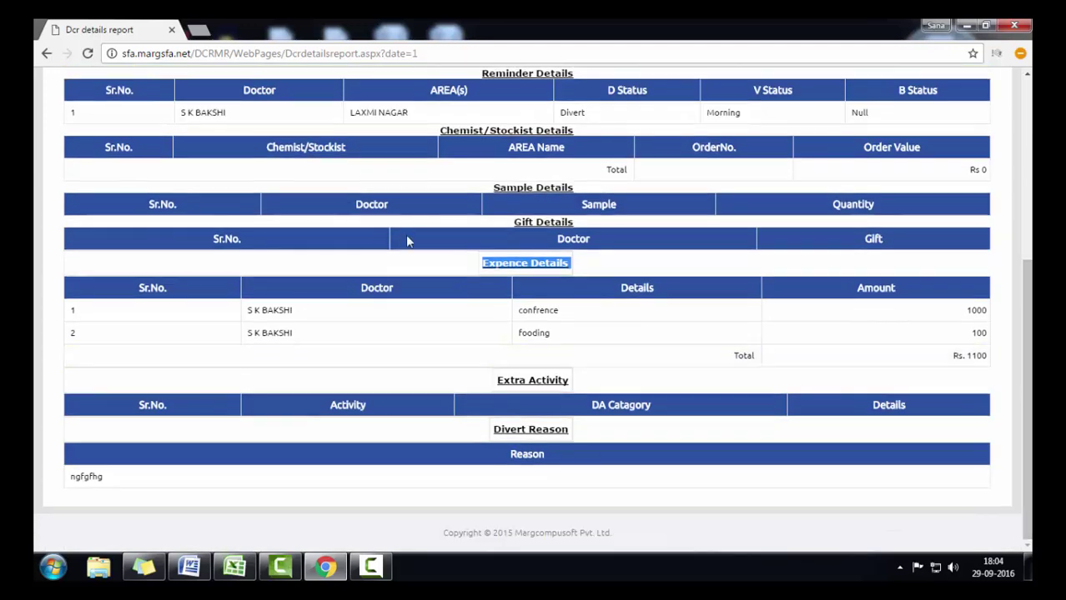
left_click_drag(313, 316, 257, 332)
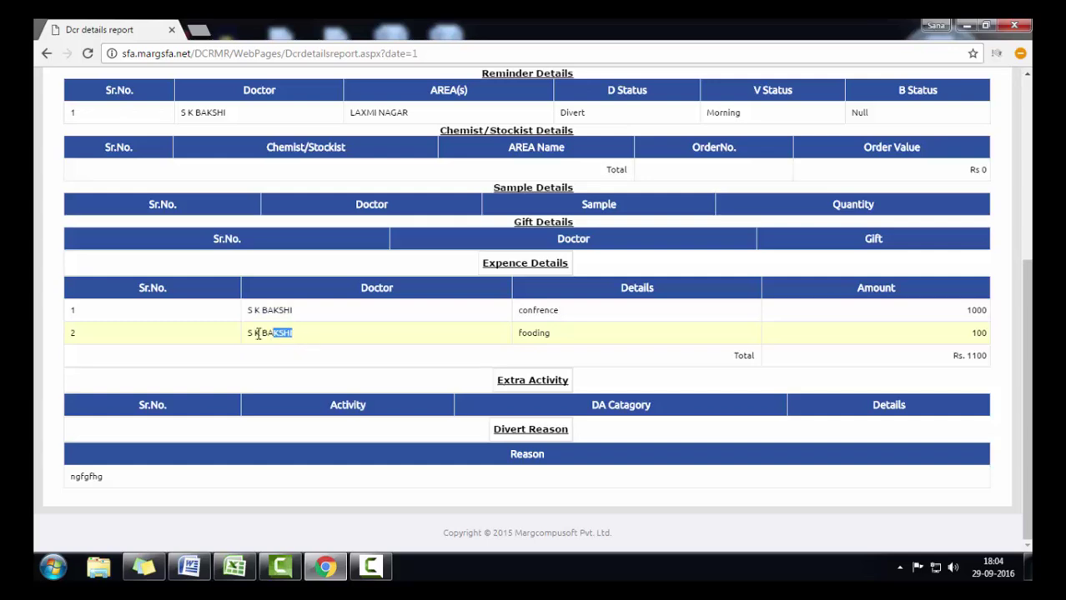
left_click_drag(578, 389, 499, 377)
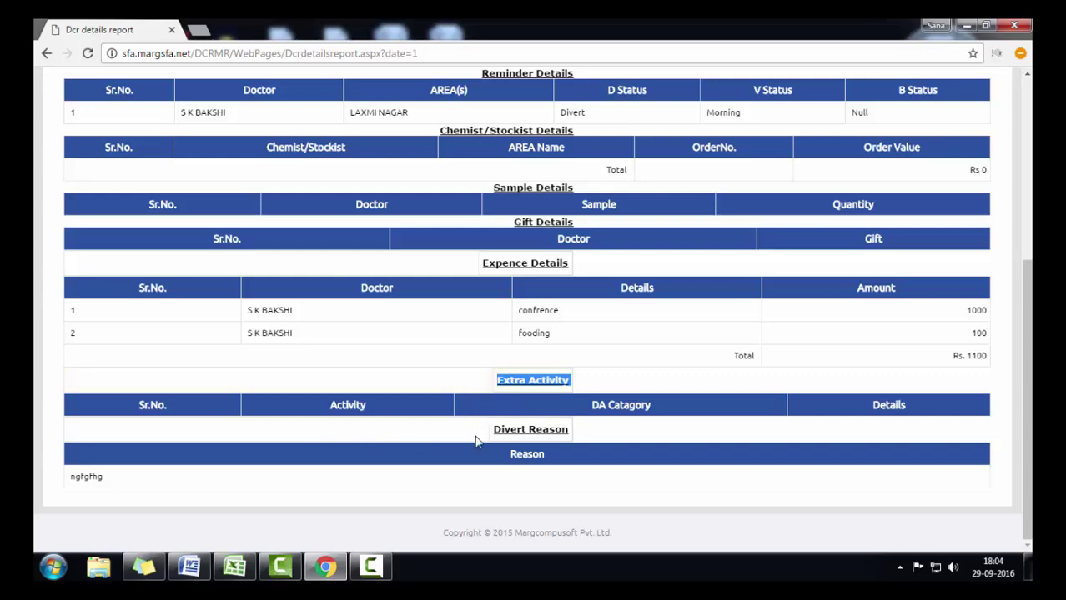
left_click_drag(575, 432, 349, 446)
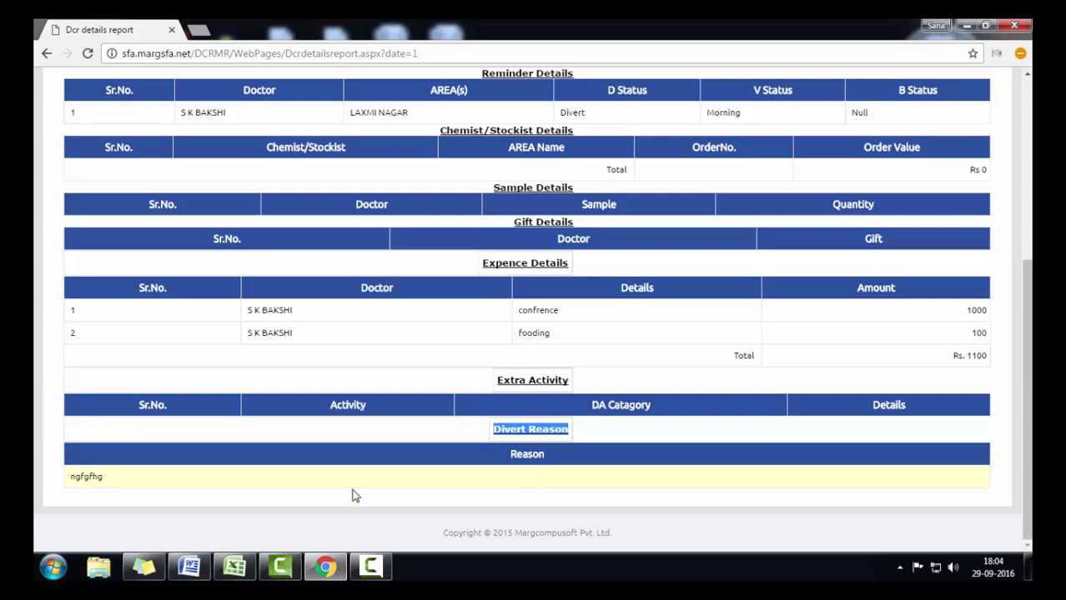
left_click_drag(104, 477, 71, 479)
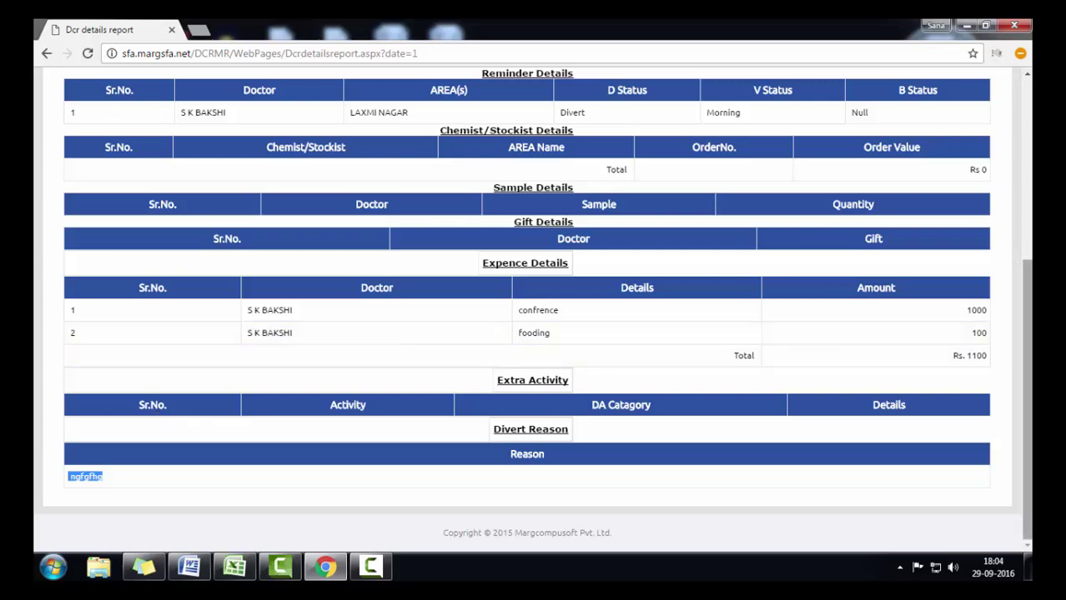
Return to the monthly DCR list and display the Doctor Activity Report for 2016
scroll(1027, 375, "up", 4)
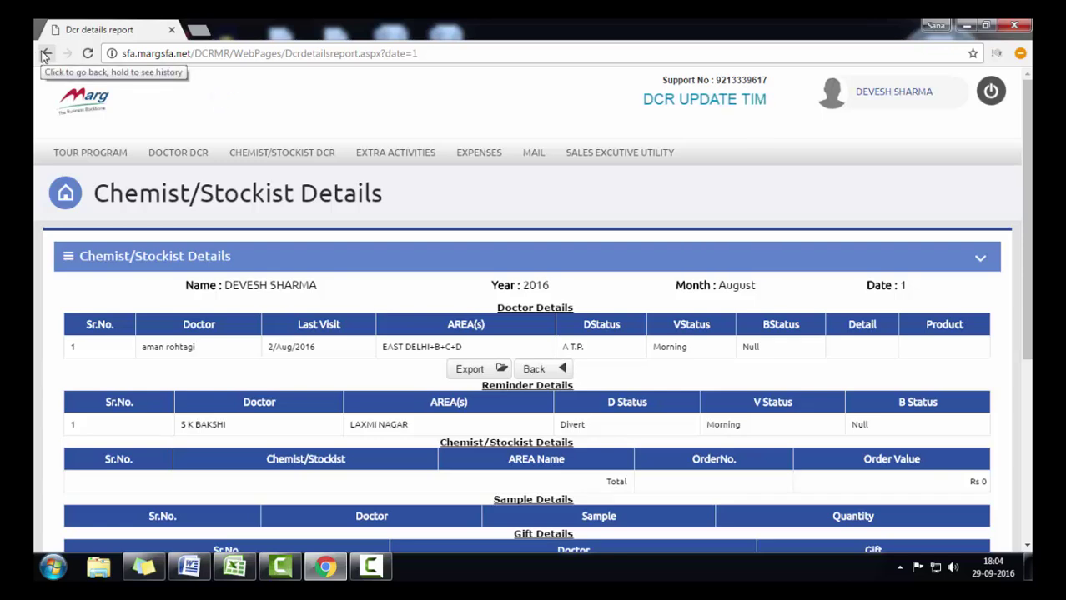
left_click(46, 54)
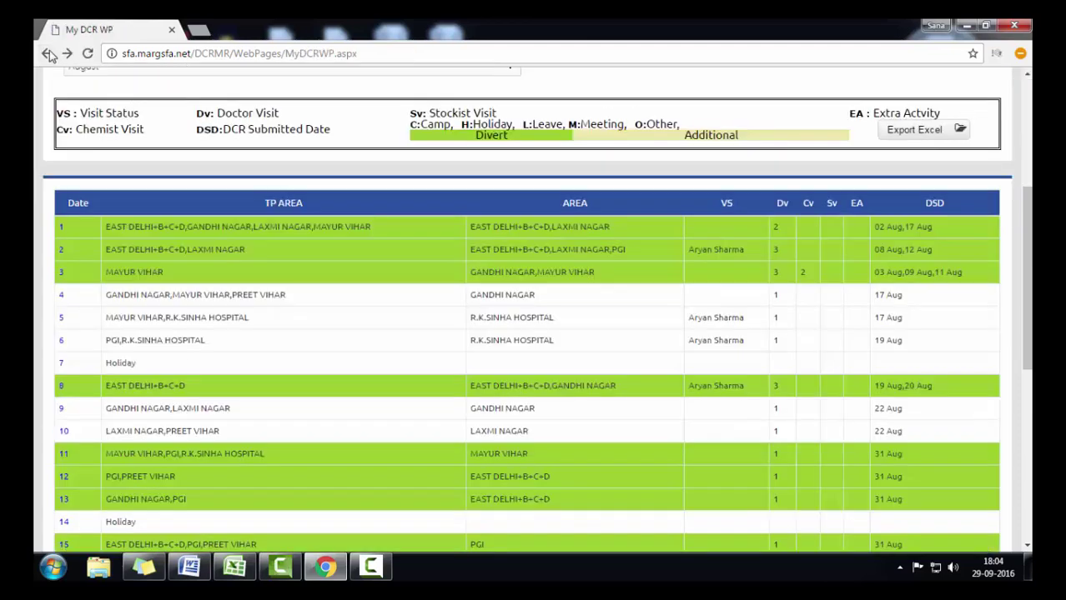
mouse_move(620, 153)
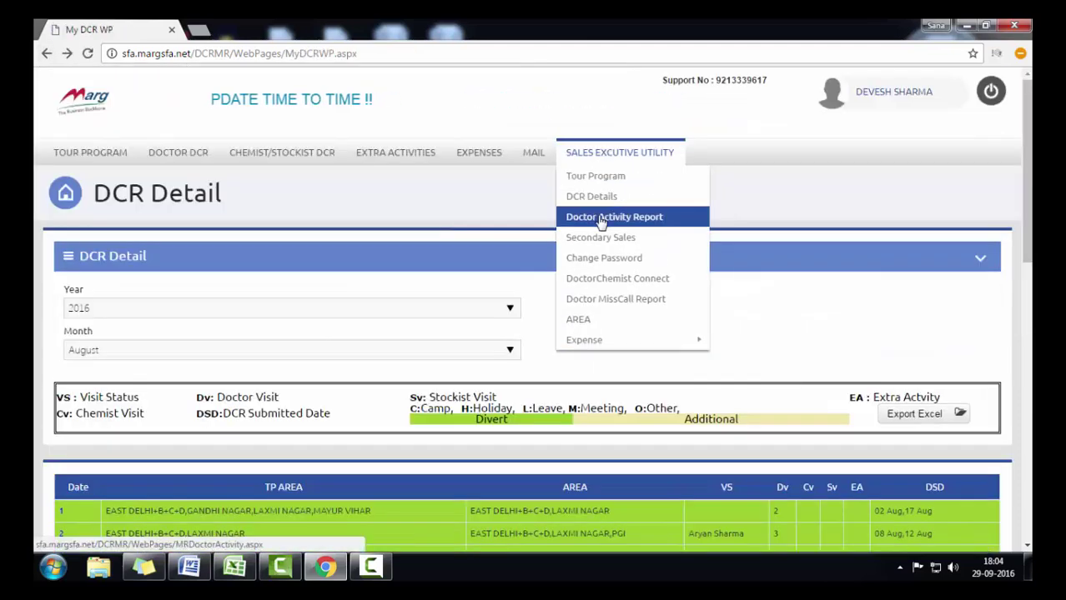
left_click(601, 218)
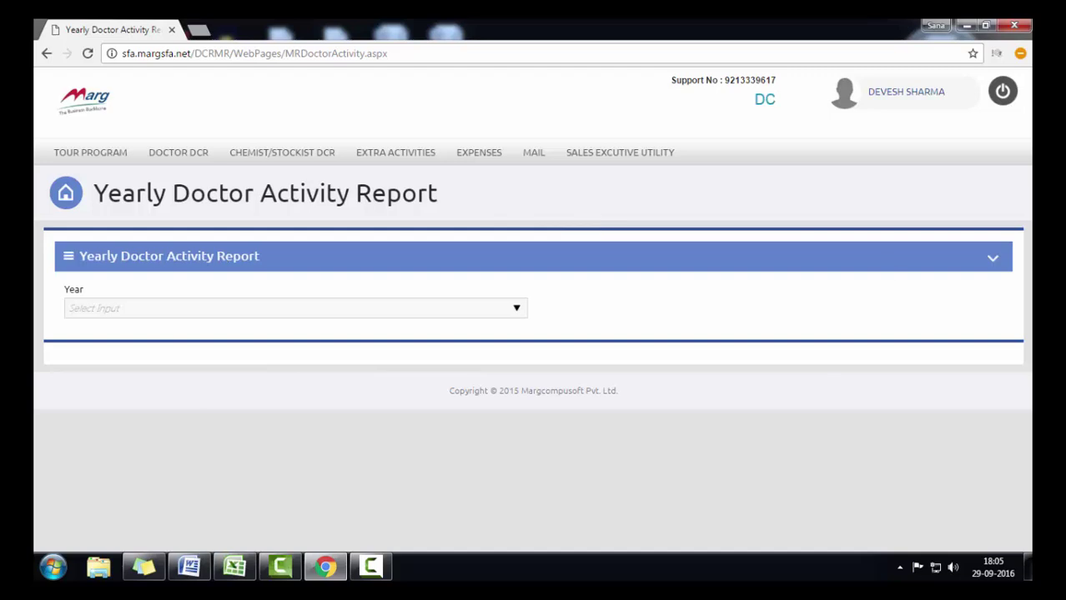
left_click(92, 302)
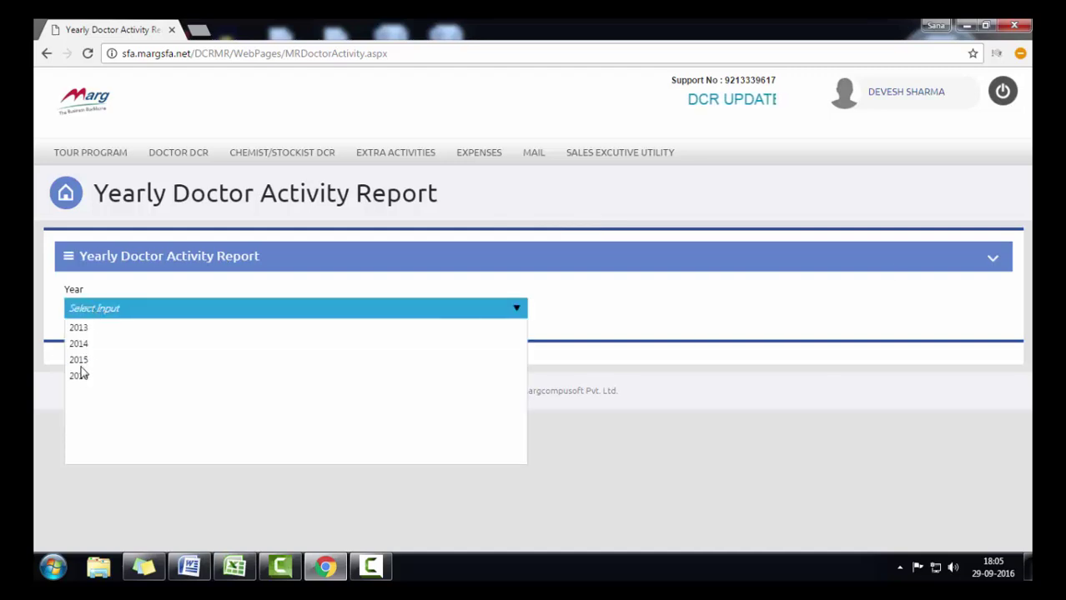
left_click(80, 375)
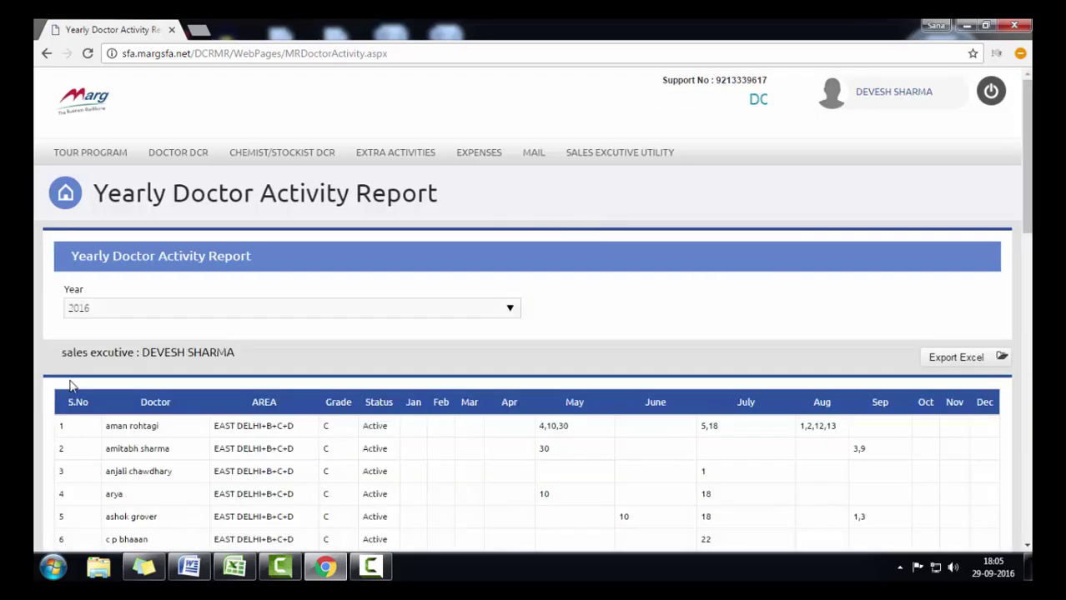
Examine the doctors' area, grade, status and monthly visit dates throughout the yearly activity table
scroll(70, 385, "down", 3)
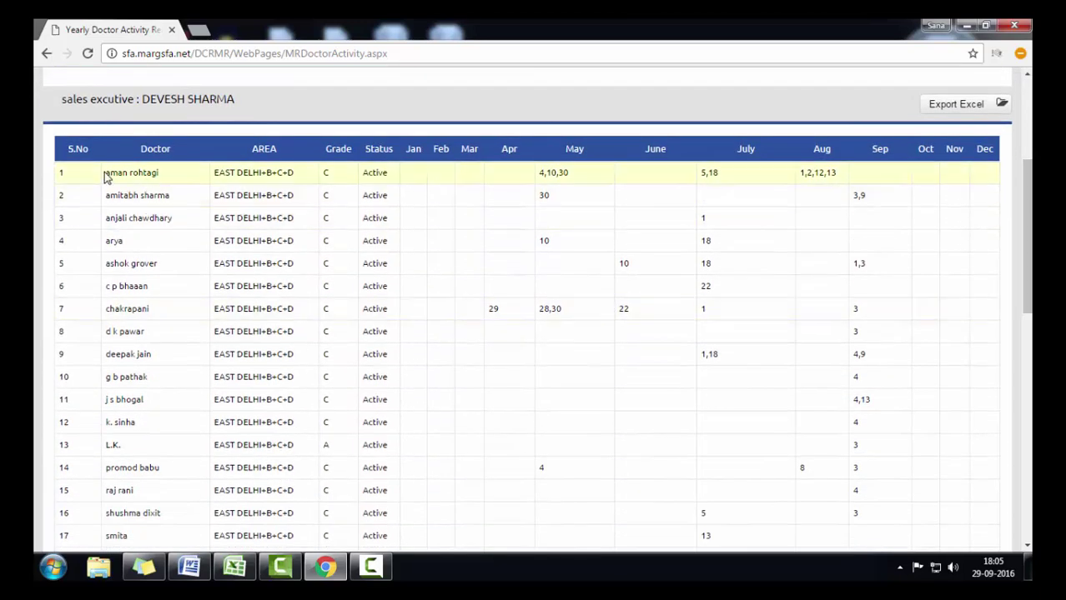
left_click_drag(105, 175, 298, 177)
double_click(329, 177)
left_click_drag(183, 190, 125, 173)
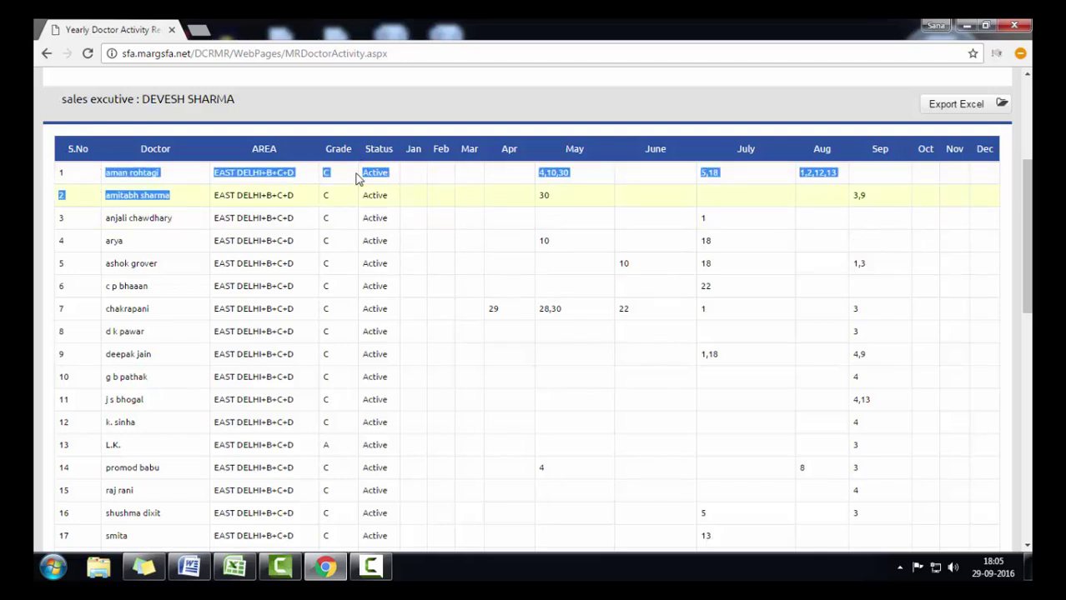
left_click(528, 204)
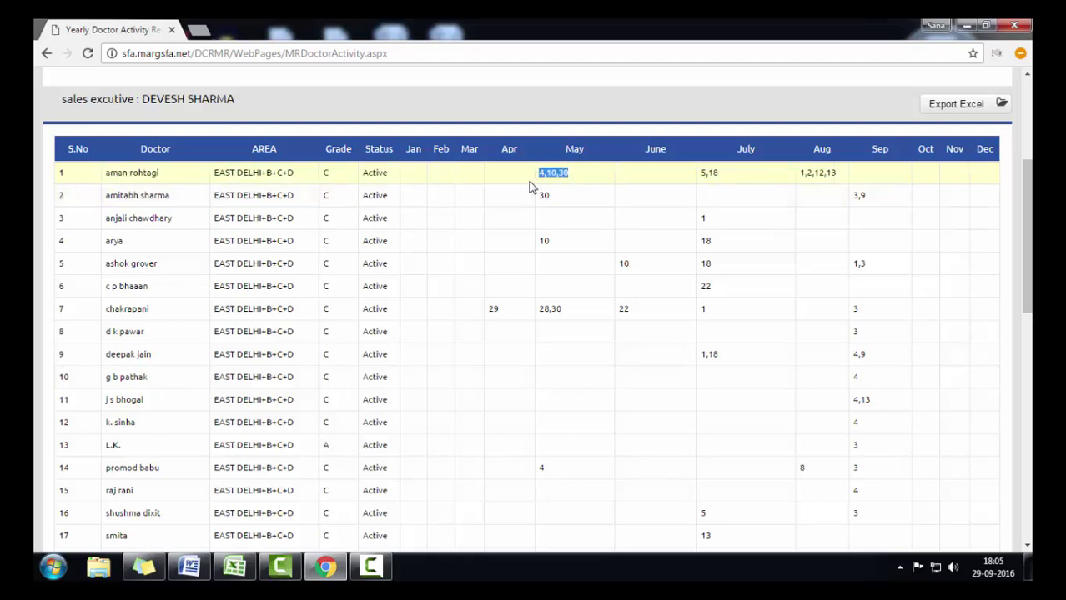
left_click(649, 179)
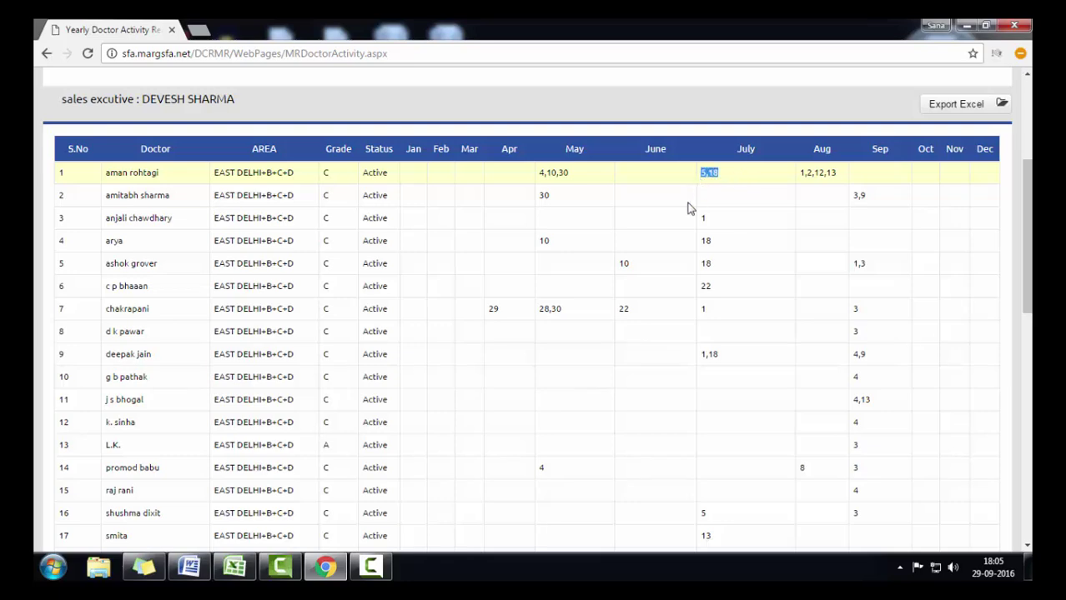
scroll(534, 317, "down", 6)
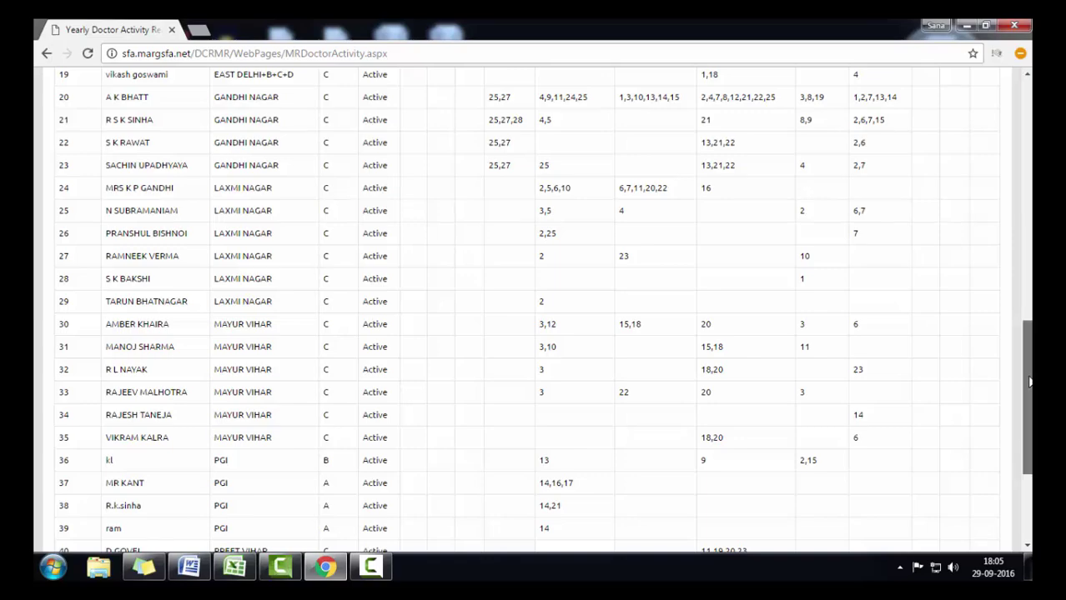
left_click_drag(1030, 379, 1021, 133)
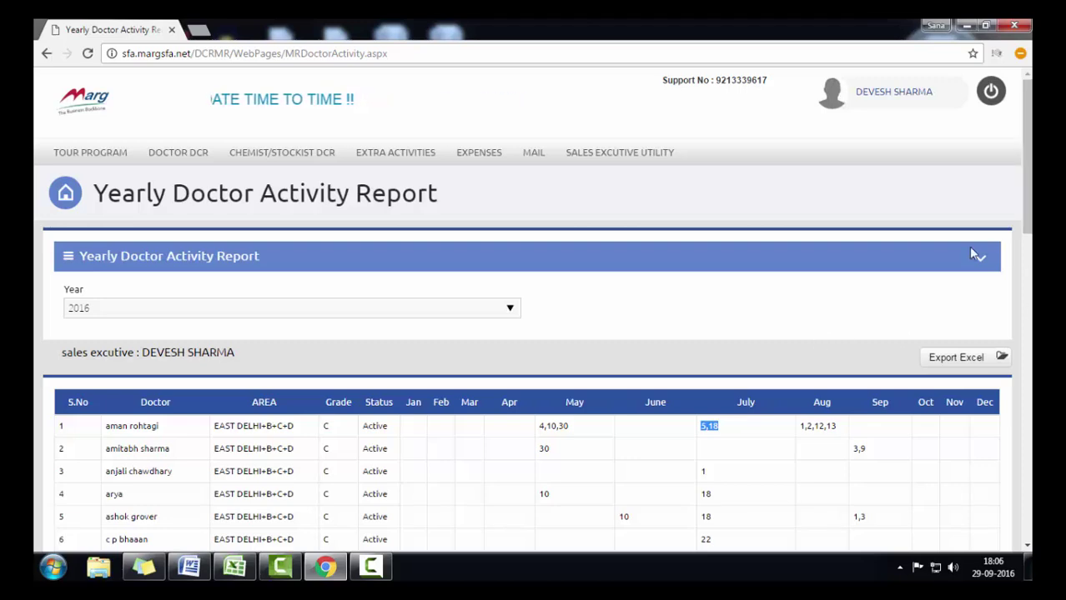
Generate the Doctor Missed Call Report for September 2016 and examine its colour-coded doctor grid and visit legend
left_click(636, 157)
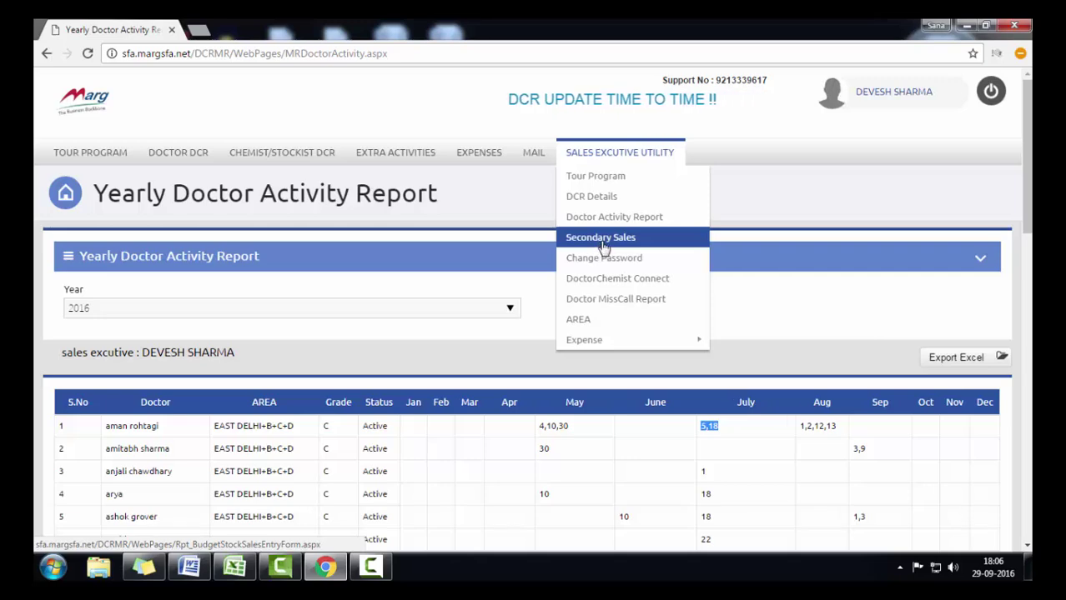
left_click(624, 300)
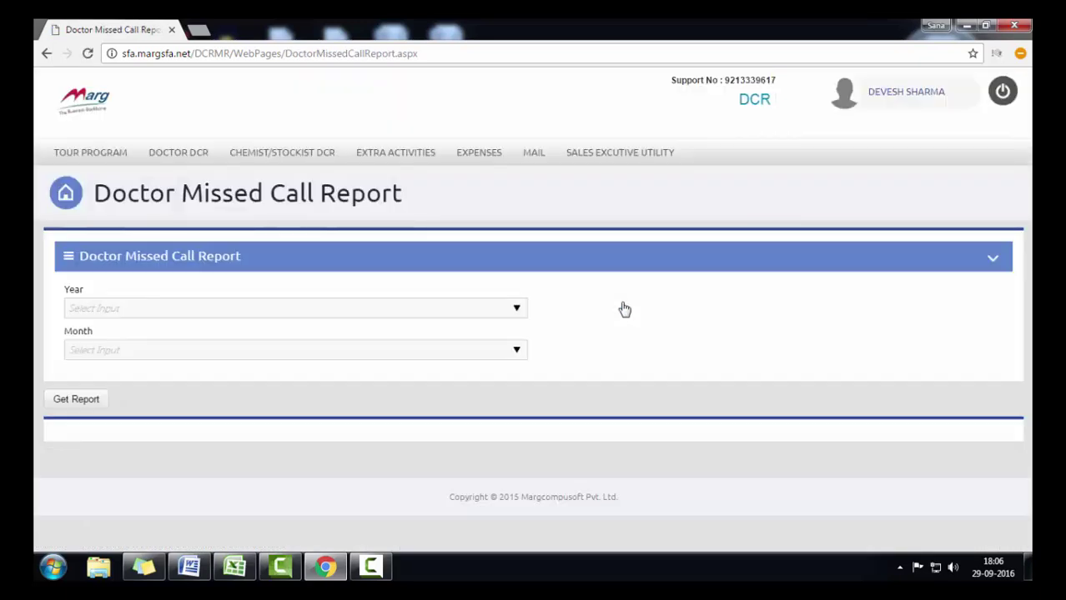
left_click(110, 308)
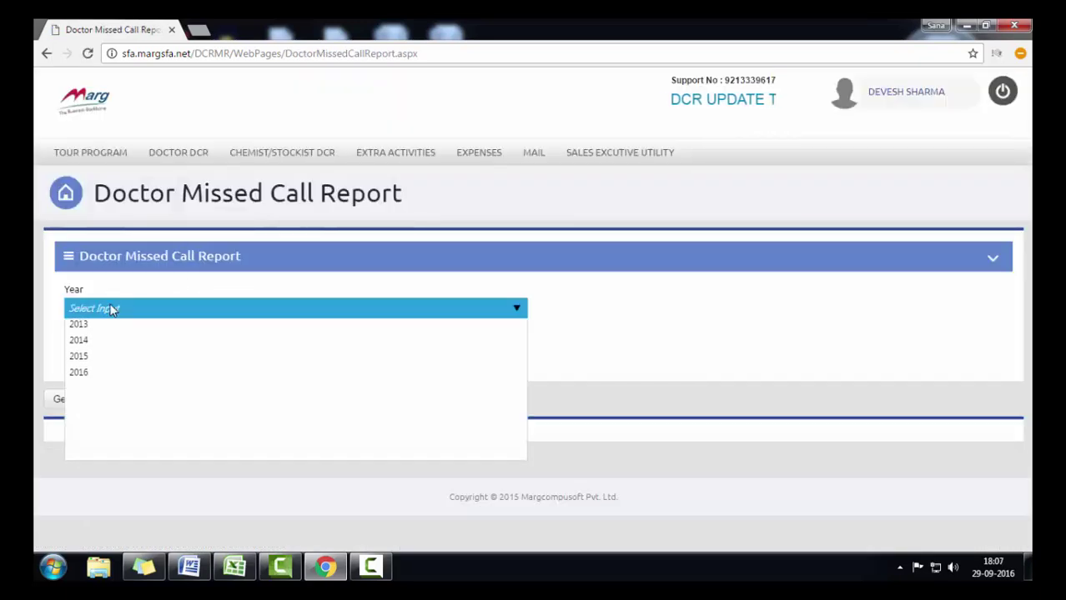
left_click(102, 379)
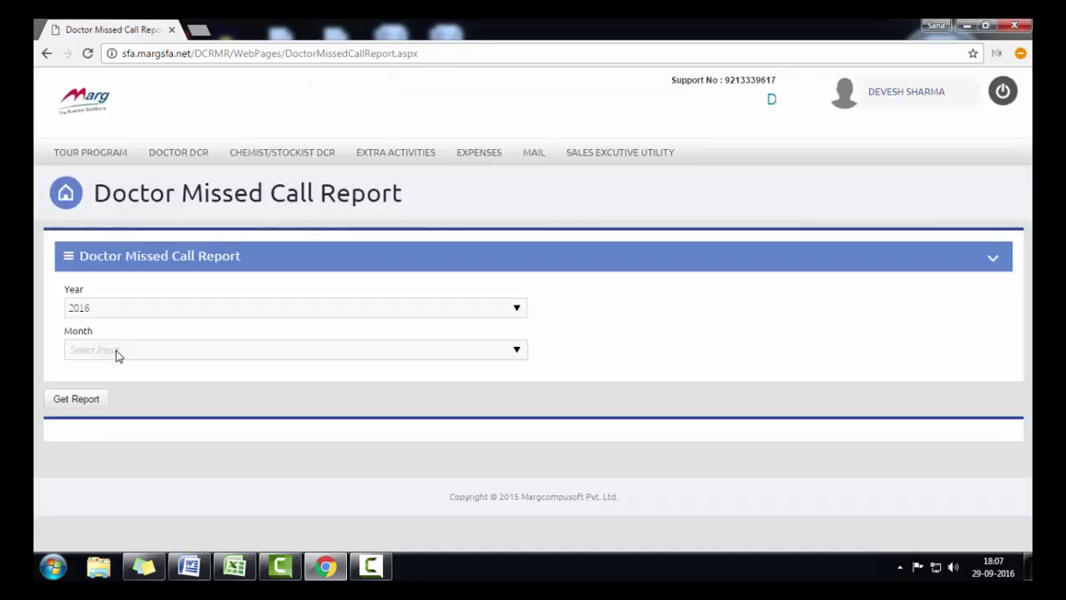
left_click(122, 350)
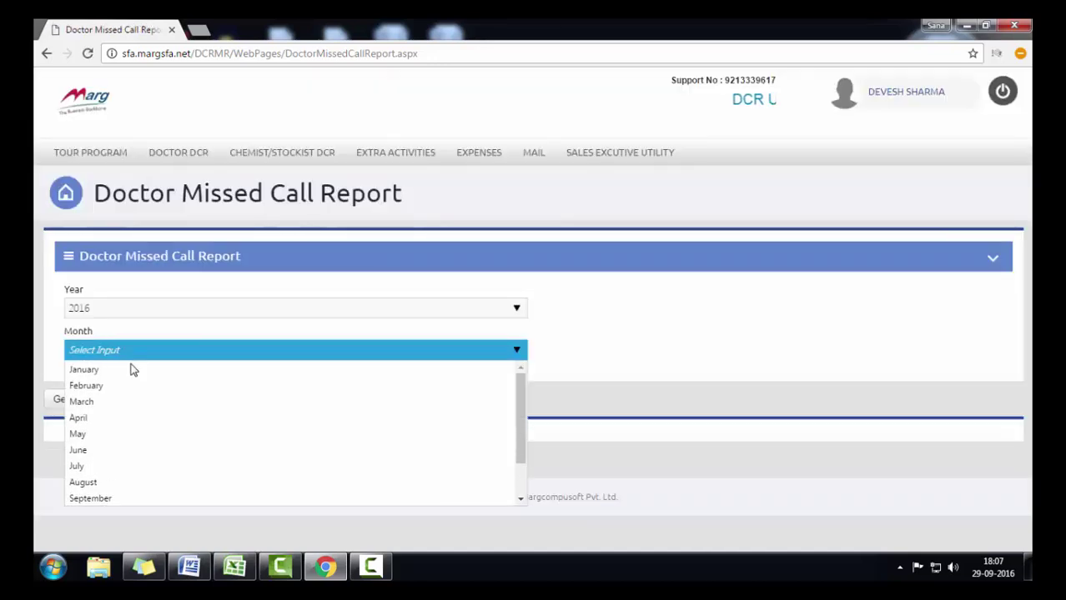
left_click(102, 498)
left_click(71, 400)
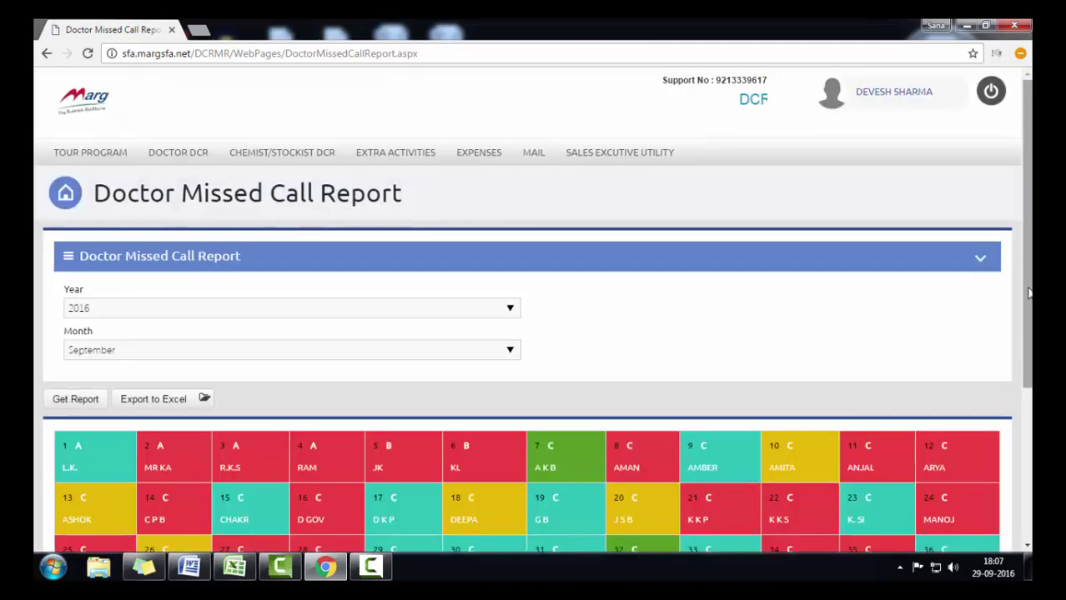
scroll(1030, 241, "down", 3)
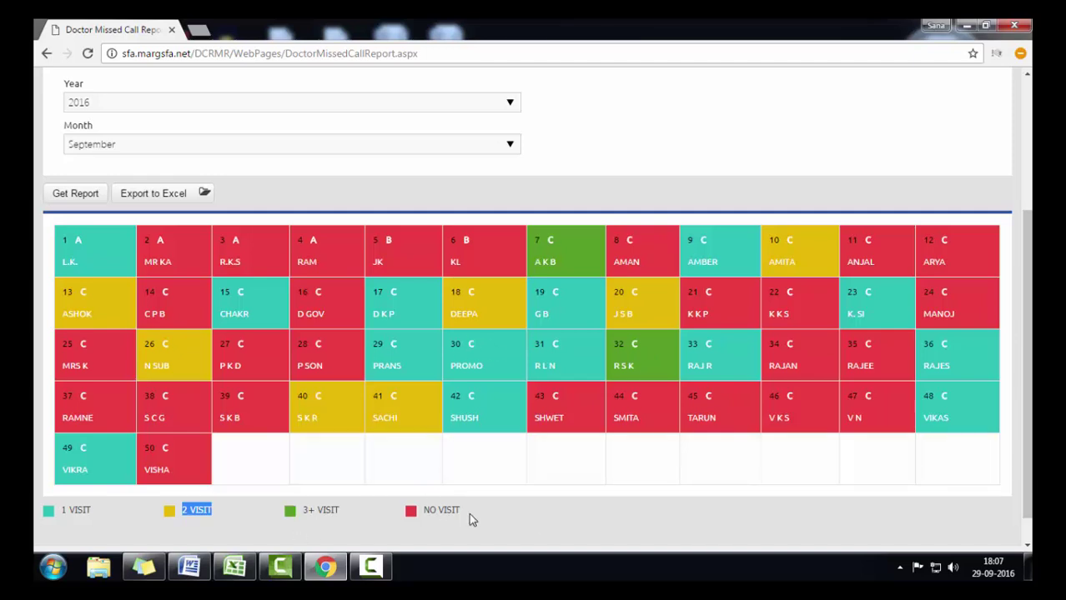
left_click(433, 509)
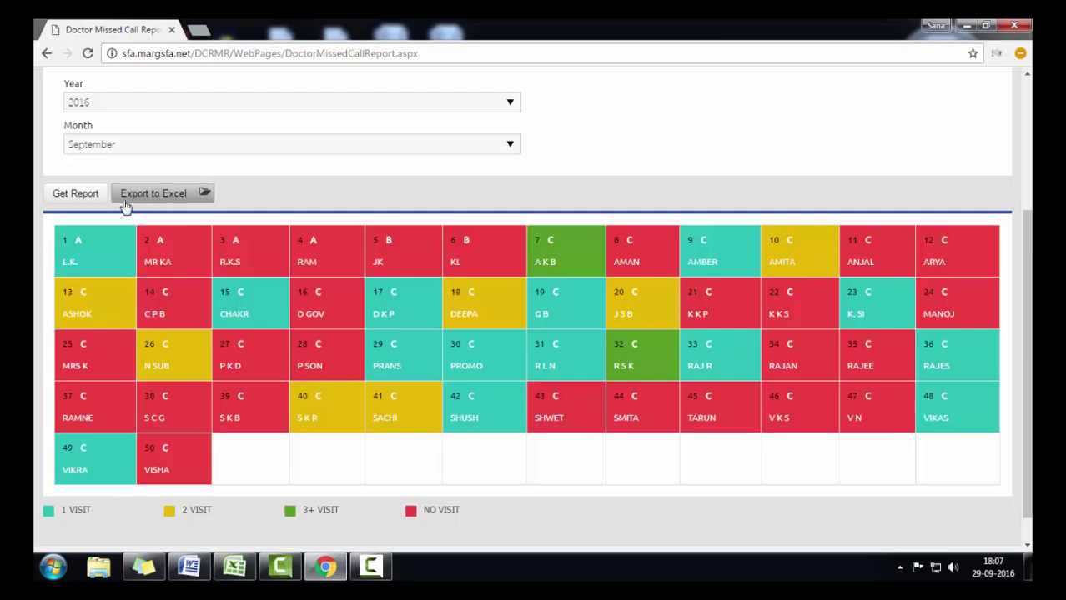
Fill in a new entry on the AREA page with city EAST DELHI and area name drfyghfhgj
scroll(533, 334, "up", 5)
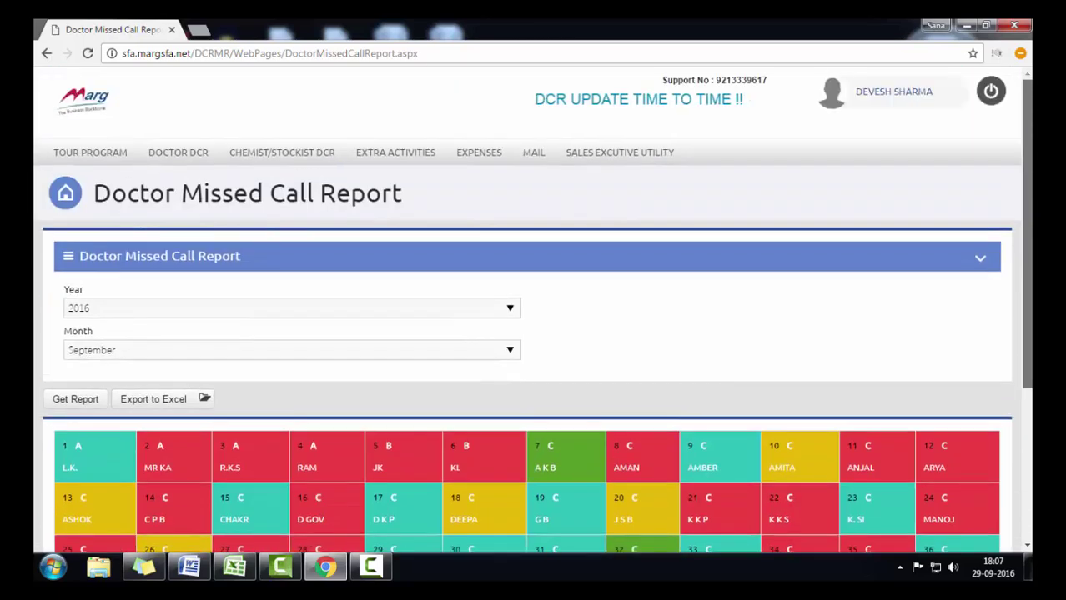
left_click(617, 152)
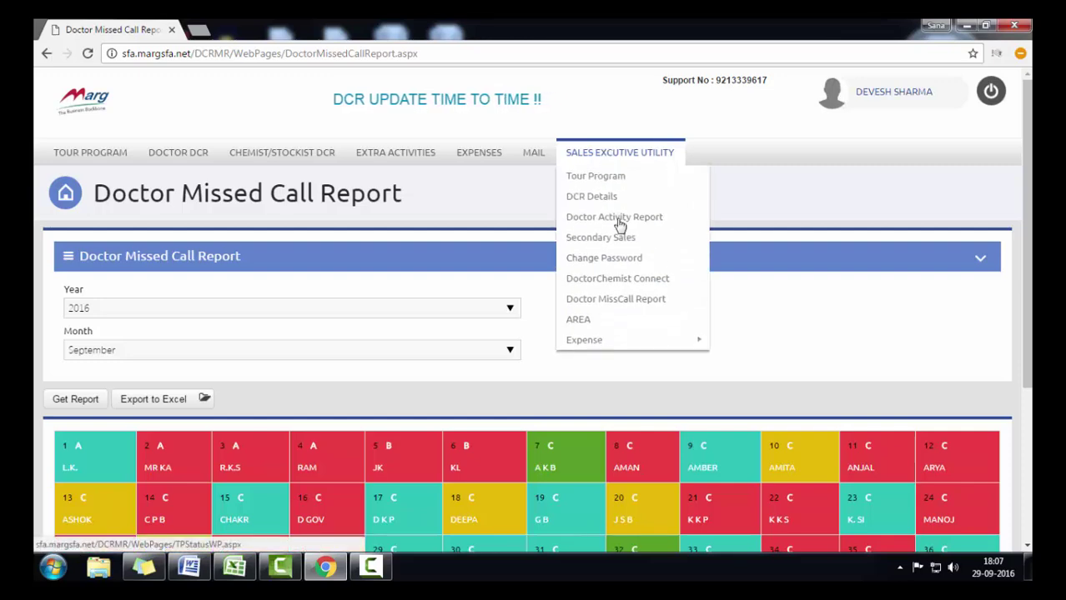
left_click(659, 323)
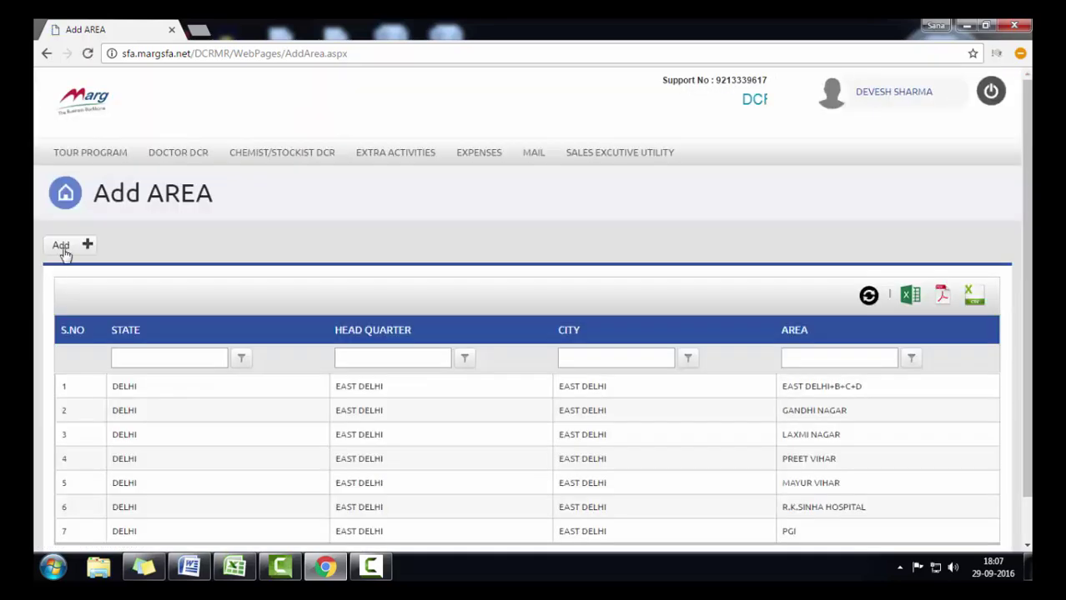
left_click(61, 246)
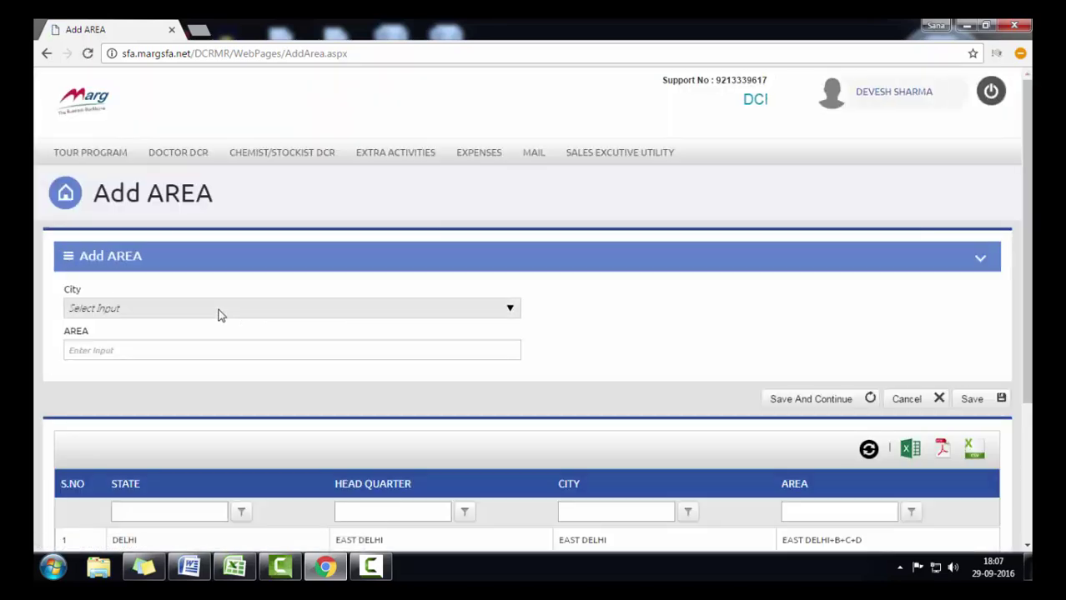
left_click(167, 312)
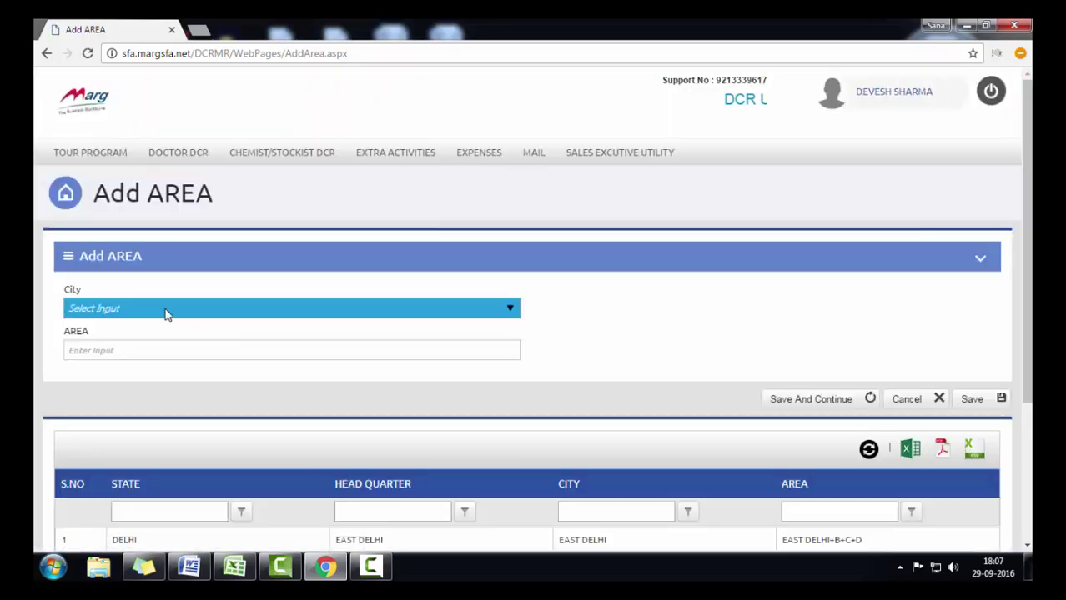
left_click(93, 328)
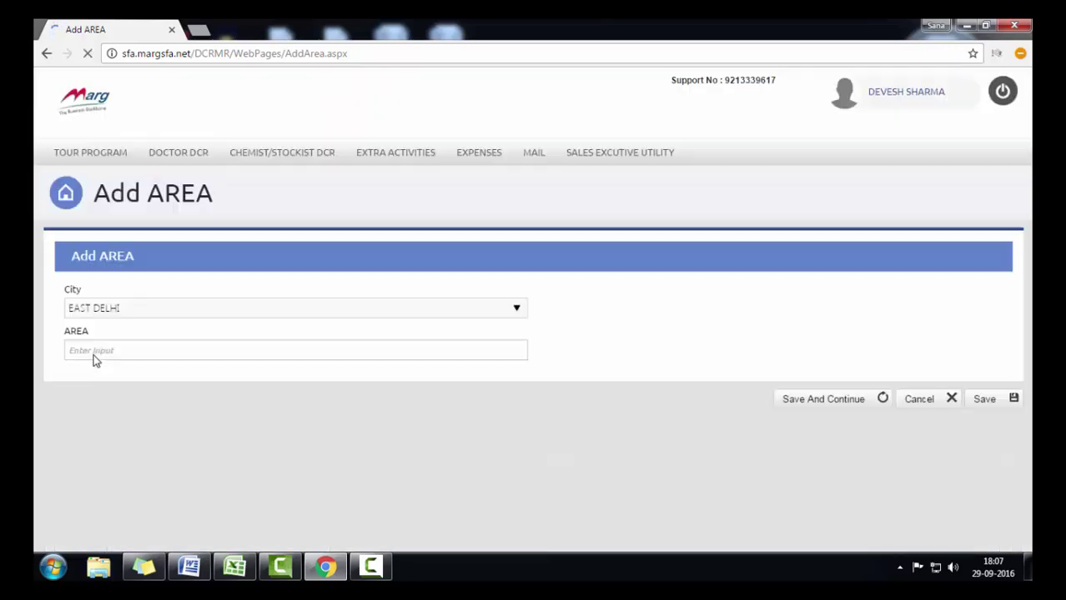
left_click(94, 354)
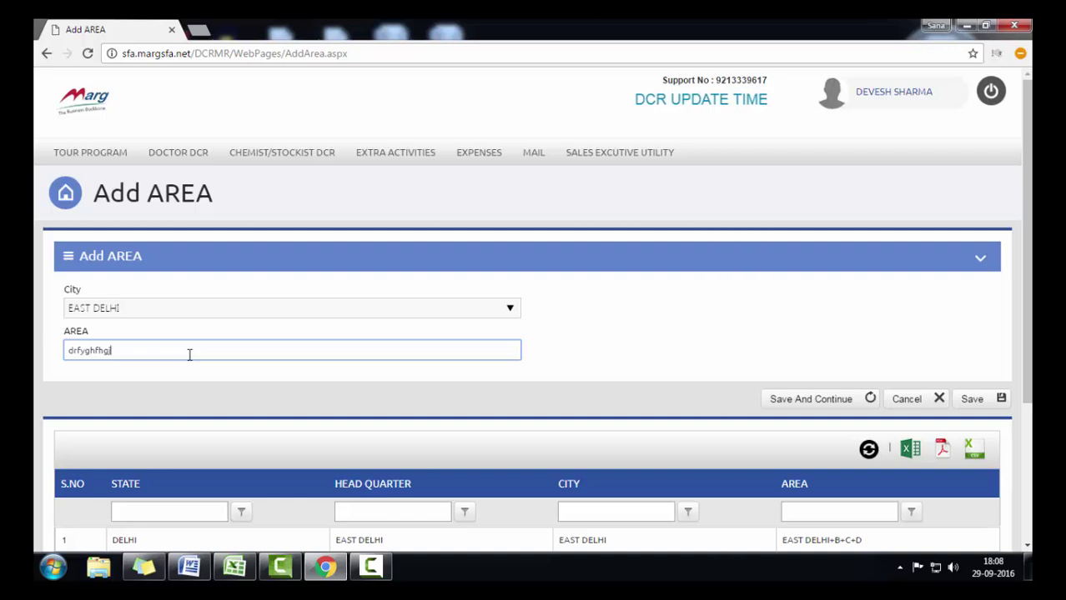
left_click(975, 406)
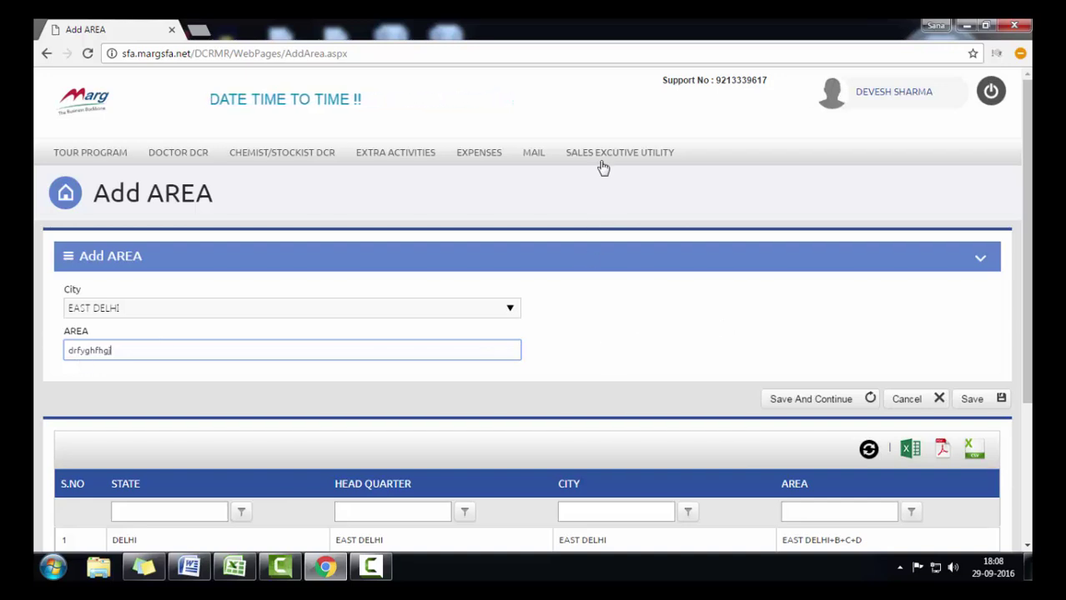
Open the Fare Rate page from the sales executive expense utilities
mouse_move(602, 160)
mouse_move(588, 342)
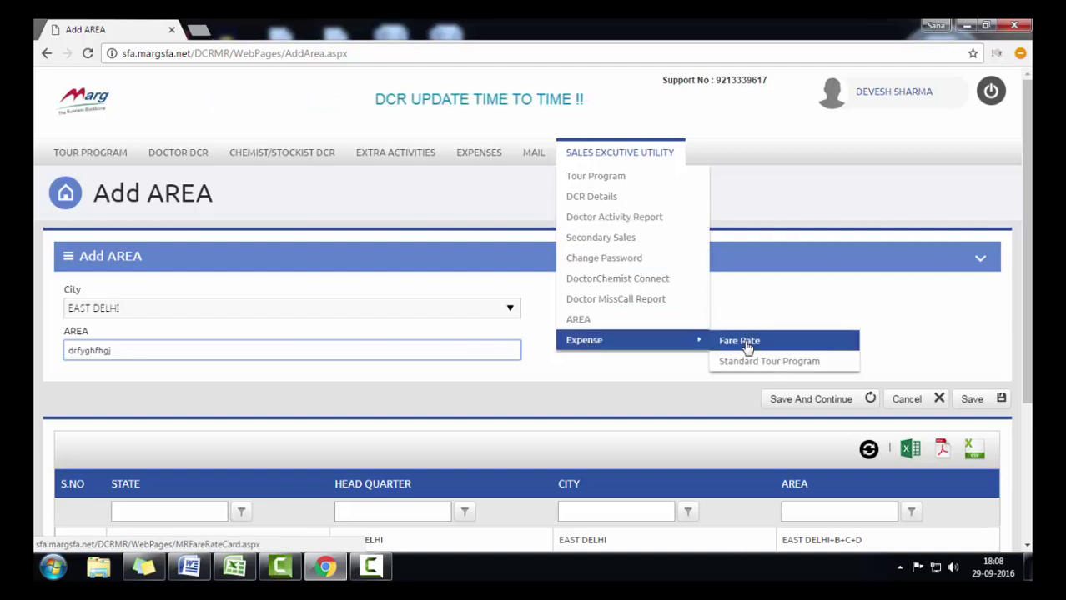